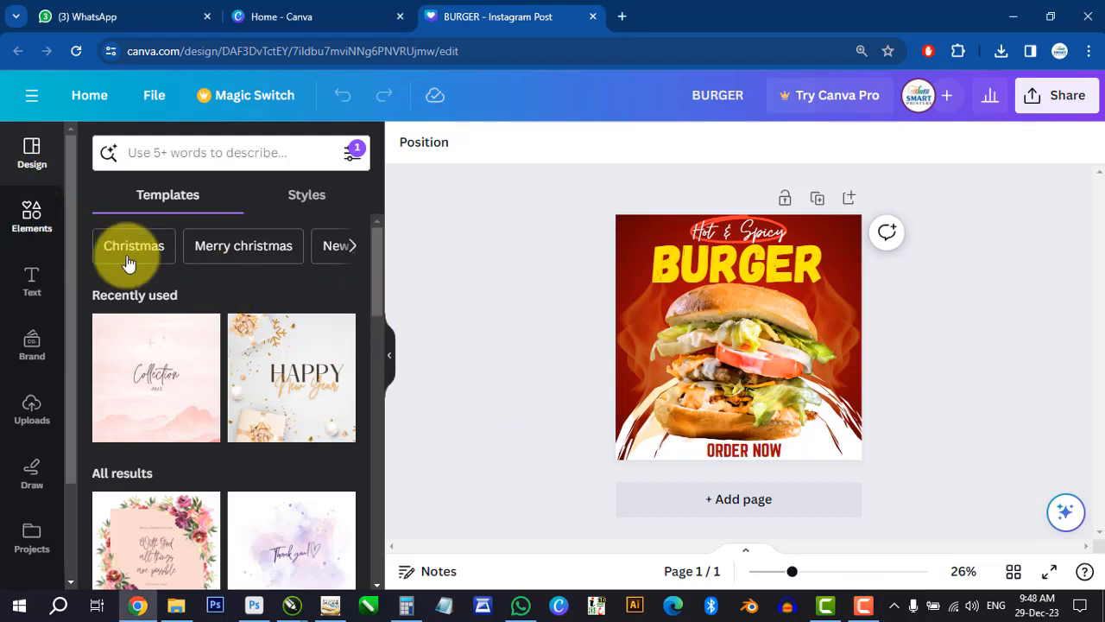
Step: Search the elements library for "Burger" and show all matching photos
{"action": "left_click", "coordinate": [35, 220]}
{"action": "left_click", "coordinate": [215, 152]}
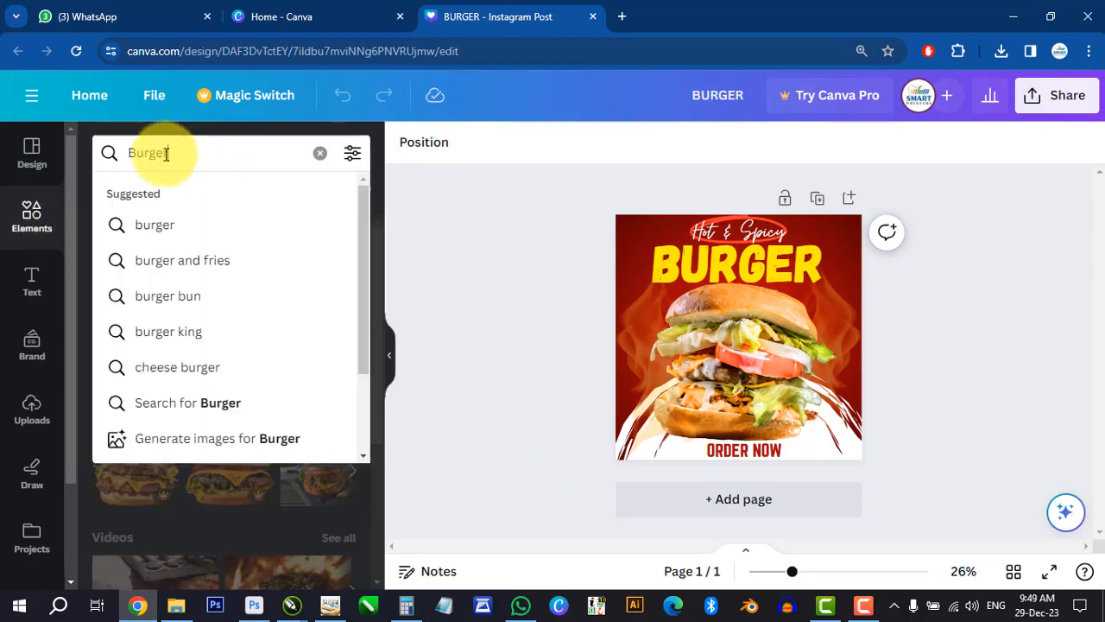
{"action": "left_click", "coordinate": [440, 270]}
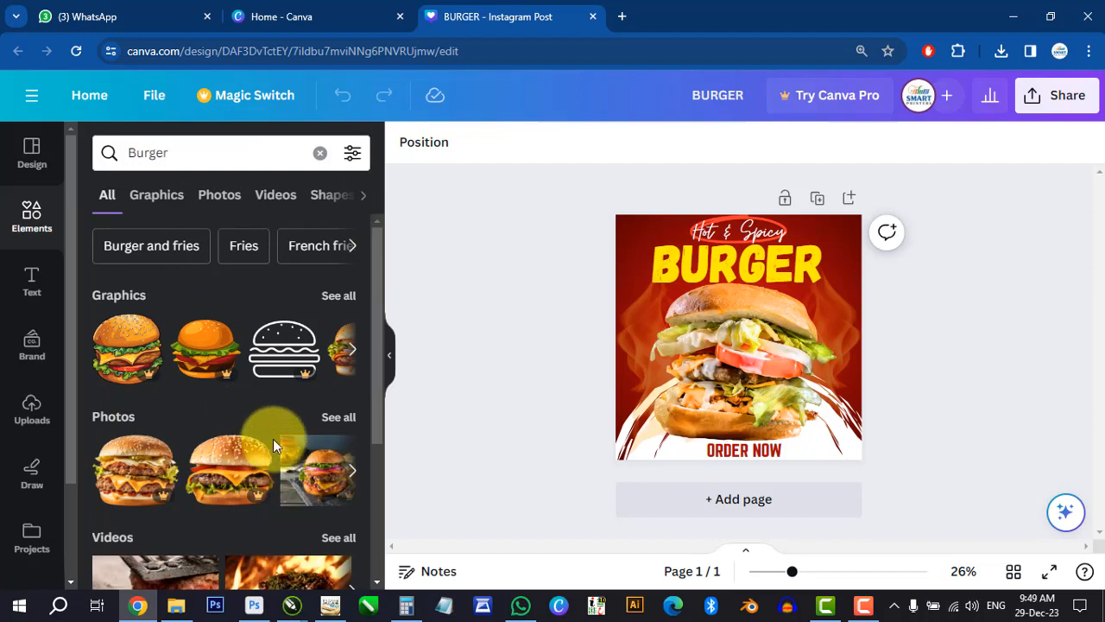
{"action": "left_click", "coordinate": [340, 418]}
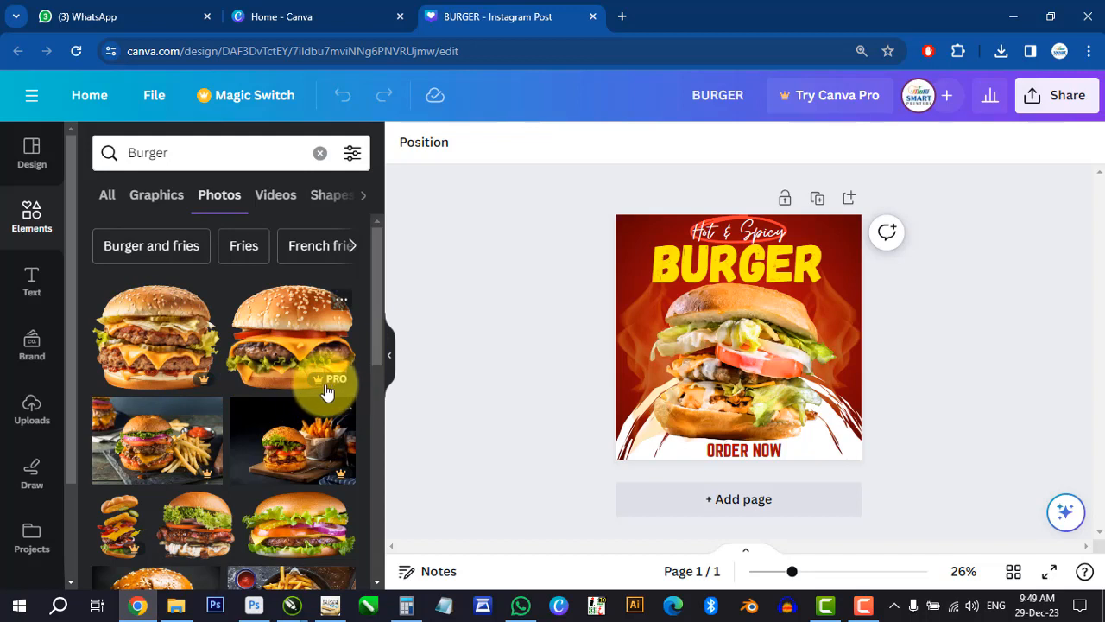
Step: Try the Pro sesame-bun burger photo on the post, and delete it from the design
{"action": "left_click", "coordinate": [265, 344]}
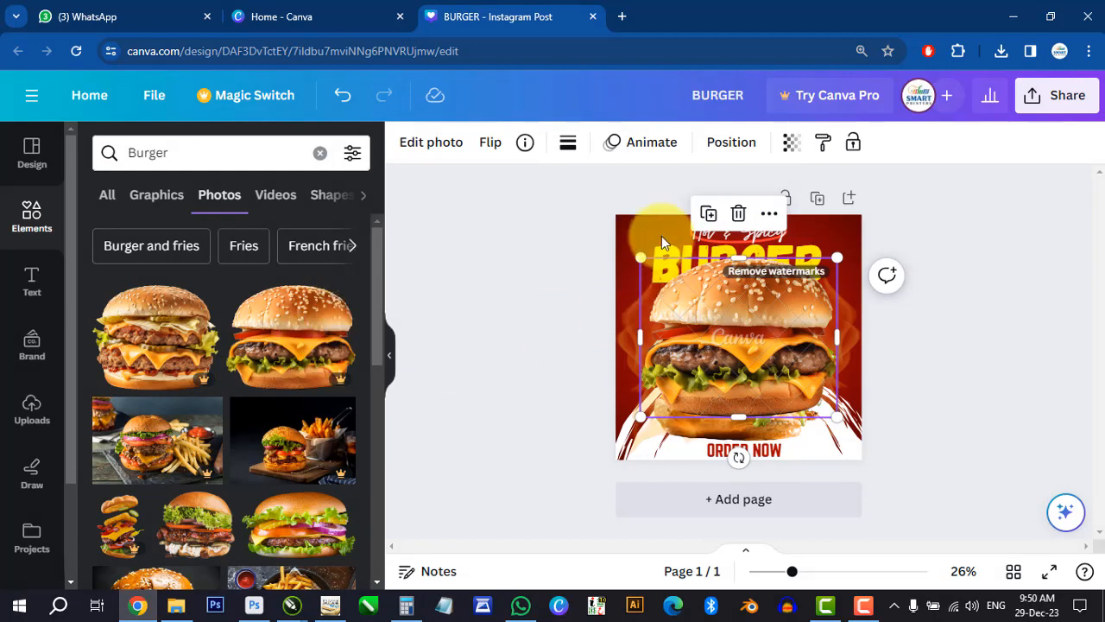
{"action": "left_click", "coordinate": [739, 215]}
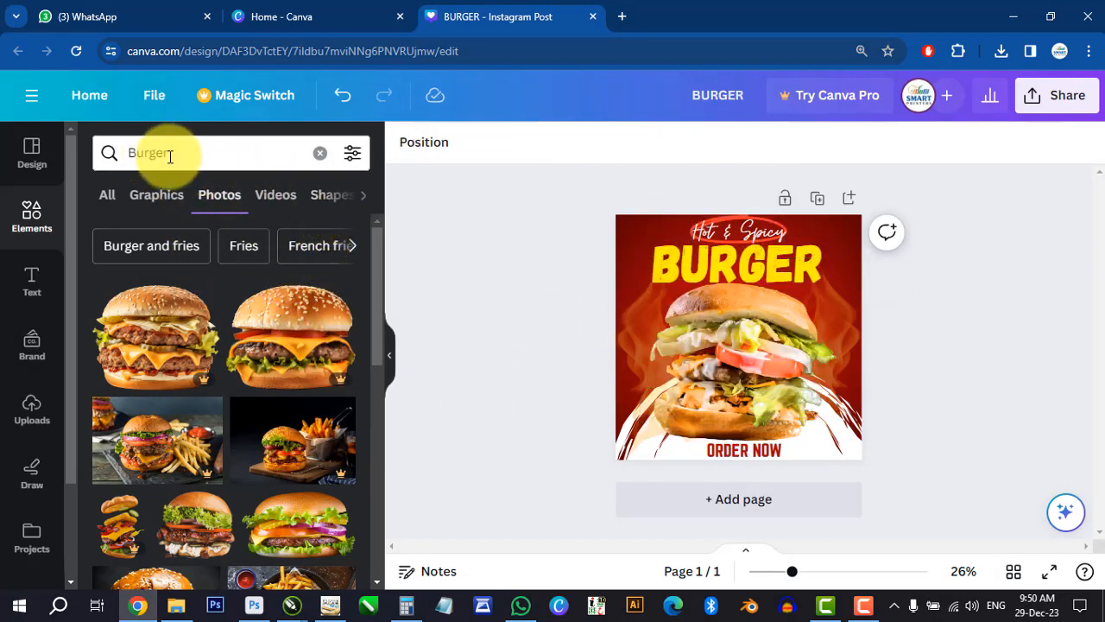
Step: Filter the burger photo results by price to show only Free items
{"action": "left_click", "coordinate": [353, 153]}
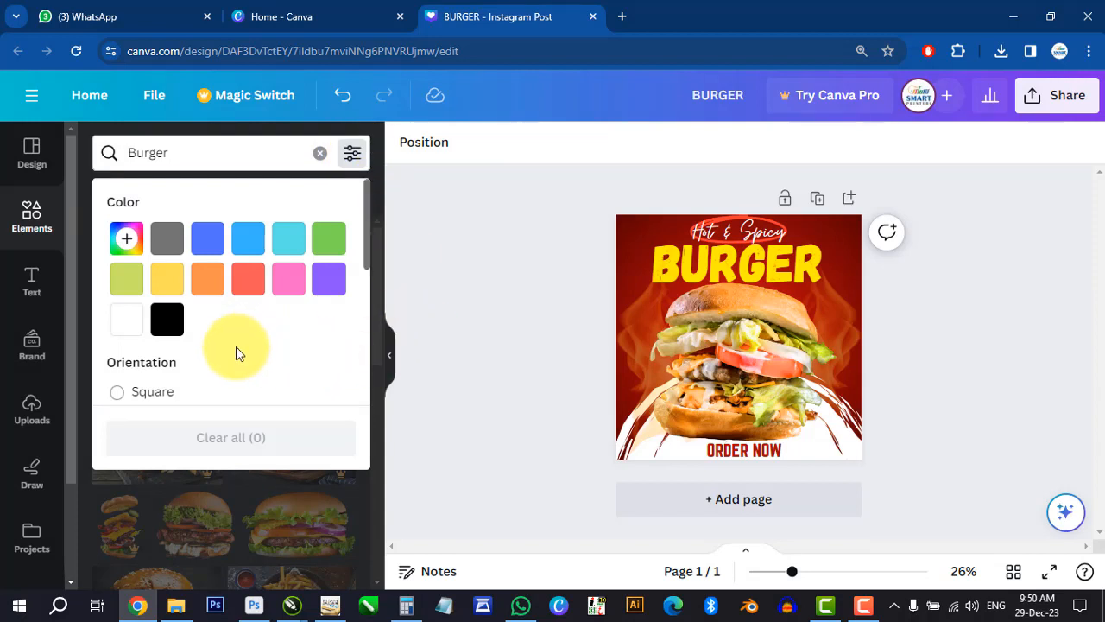
{"action": "scroll", "coordinate": [234, 354], "scroll_direction": "down", "scroll_amount": 2}
{"action": "scroll", "coordinate": [234, 357], "scroll_direction": "down", "scroll_amount": 2}
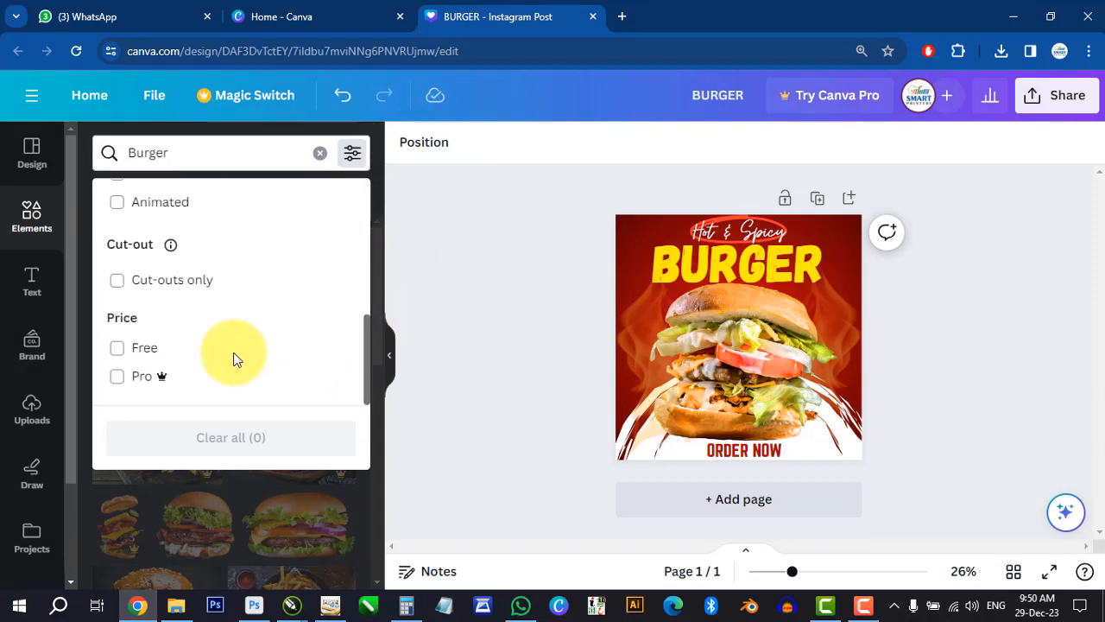
{"action": "scroll", "coordinate": [234, 357], "scroll_direction": "up", "scroll_amount": 4}
{"action": "scroll", "coordinate": [276, 345], "scroll_direction": "down", "scroll_amount": 2}
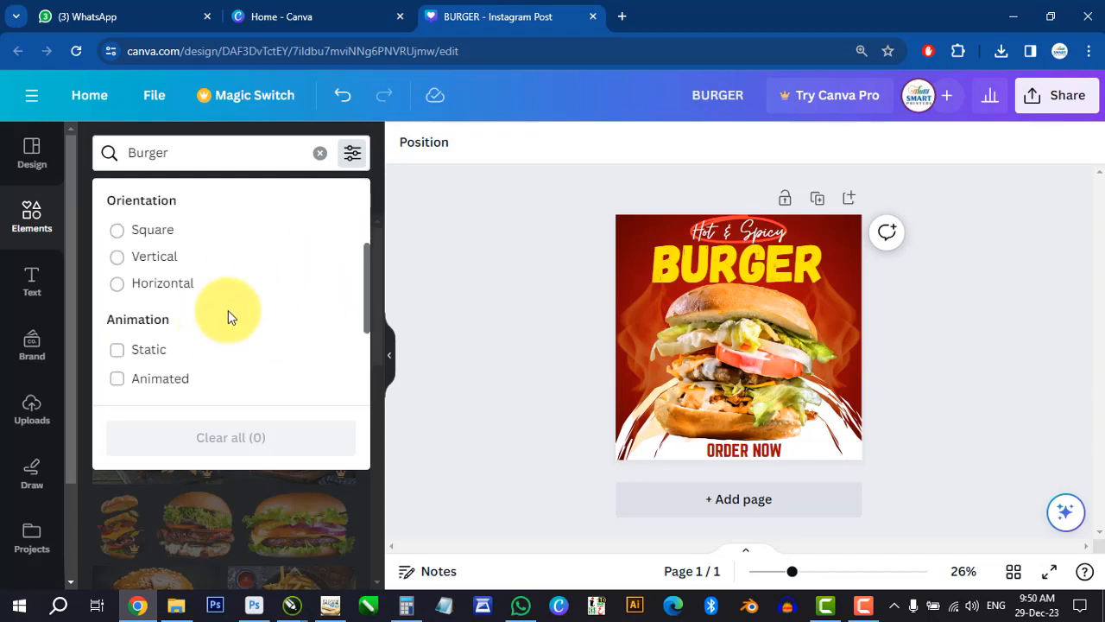
{"action": "scroll", "coordinate": [229, 316], "scroll_direction": "down", "scroll_amount": 2}
{"action": "scroll", "coordinate": [254, 363], "scroll_direction": "down", "scroll_amount": 1}
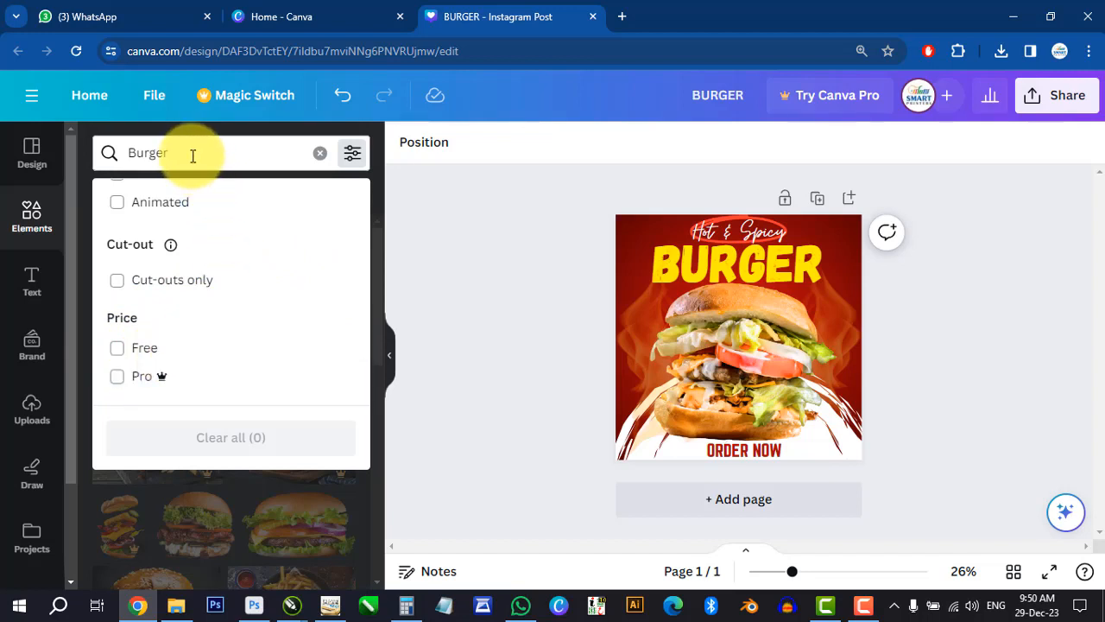
{"action": "left_click", "coordinate": [117, 348]}
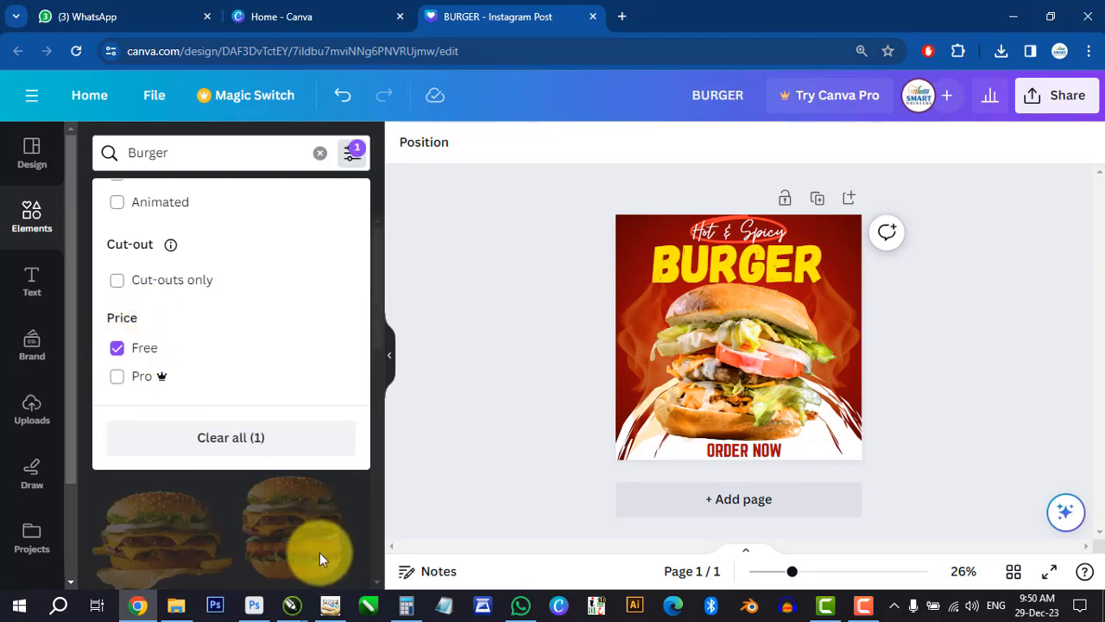
{"action": "left_click", "coordinate": [423, 329]}
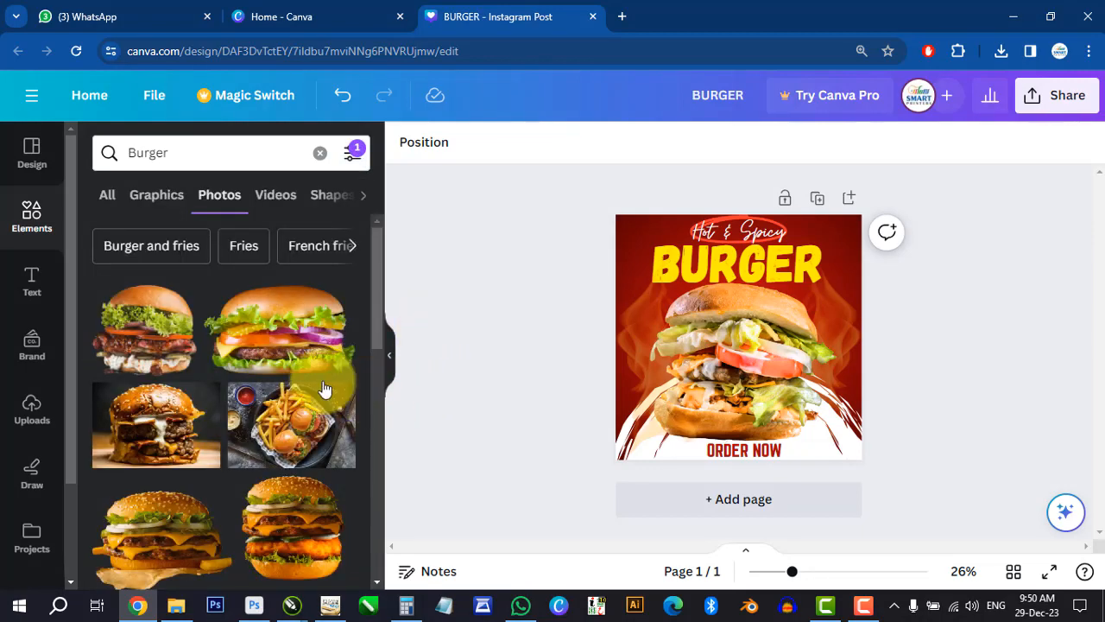
Step: Browse the free burger photos for images suited to the post
{"action": "scroll", "coordinate": [197, 427], "scroll_direction": "down", "scroll_amount": 10}
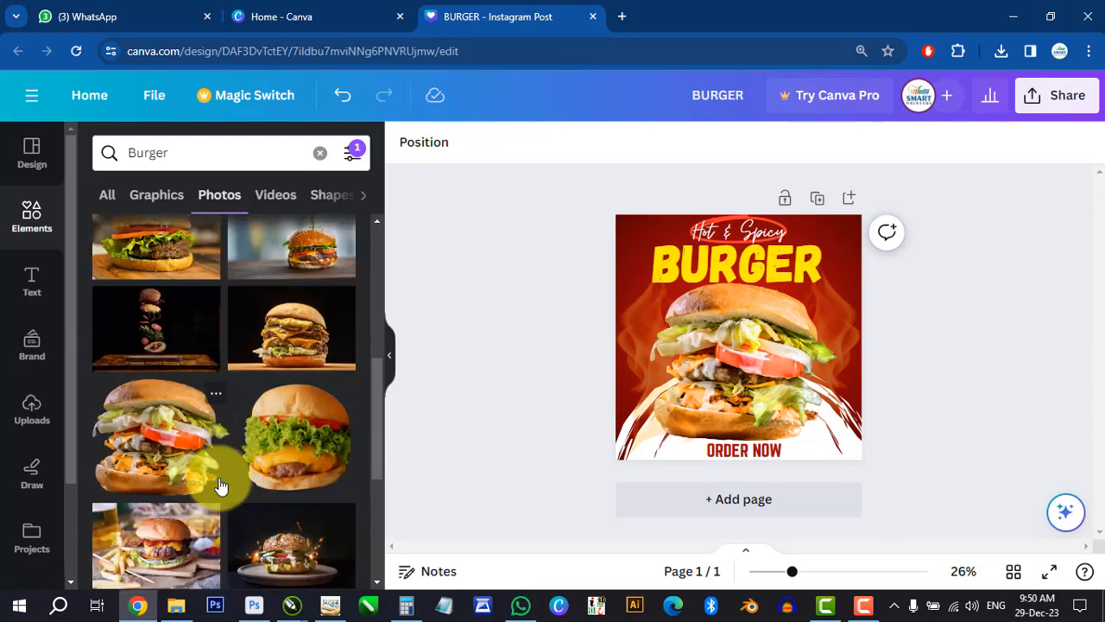
{"action": "scroll", "coordinate": [218, 486], "scroll_direction": "down", "scroll_amount": 2}
{"action": "scroll", "coordinate": [223, 492], "scroll_direction": "down", "scroll_amount": 4}
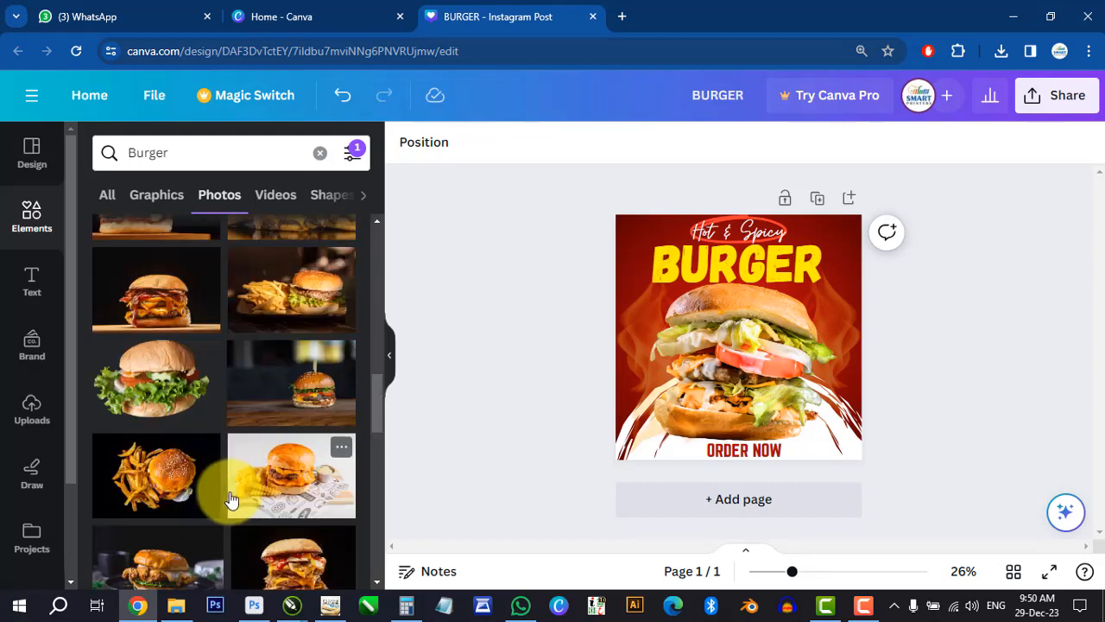
{"action": "scroll", "coordinate": [232, 492], "scroll_direction": "down", "scroll_amount": 2}
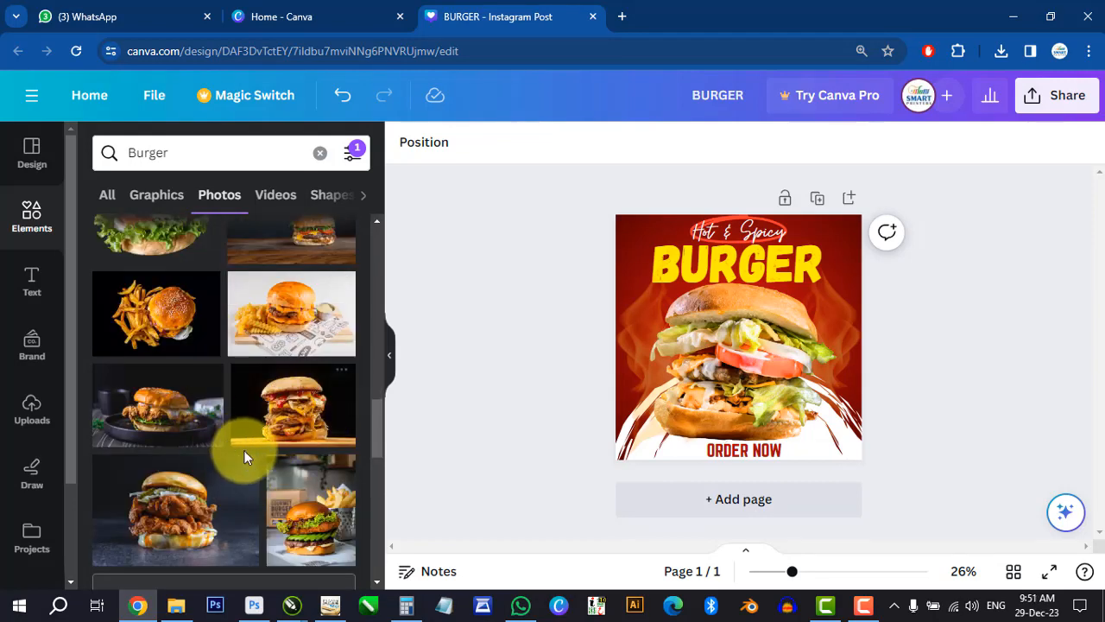
{"action": "scroll", "coordinate": [233, 470], "scroll_direction": "down", "scroll_amount": 5}
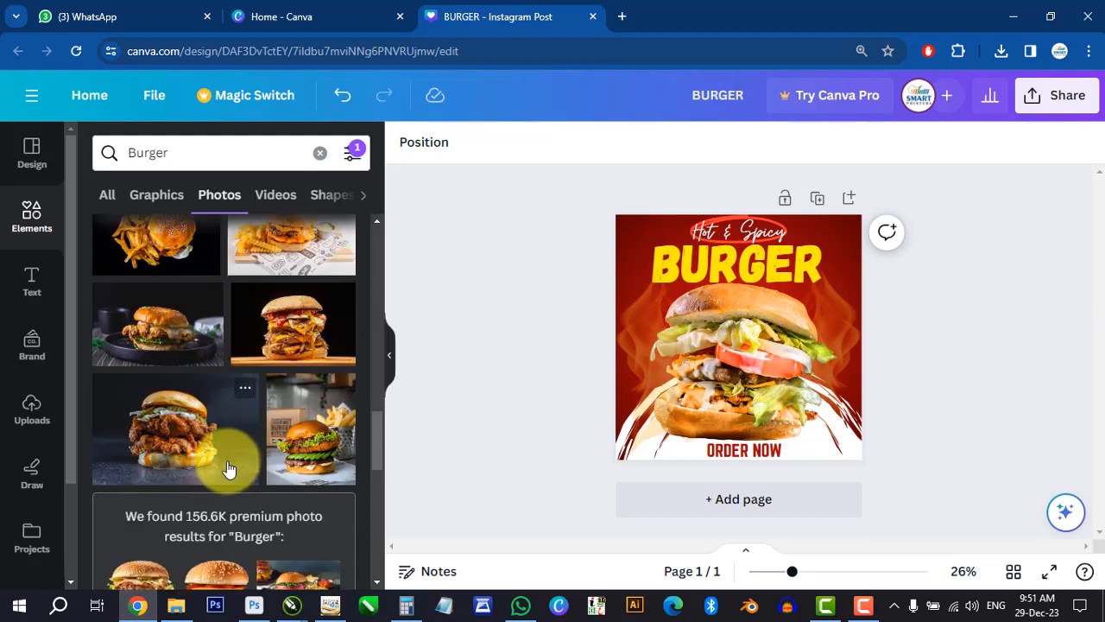
{"action": "scroll", "coordinate": [229, 477], "scroll_direction": "down", "scroll_amount": 5}
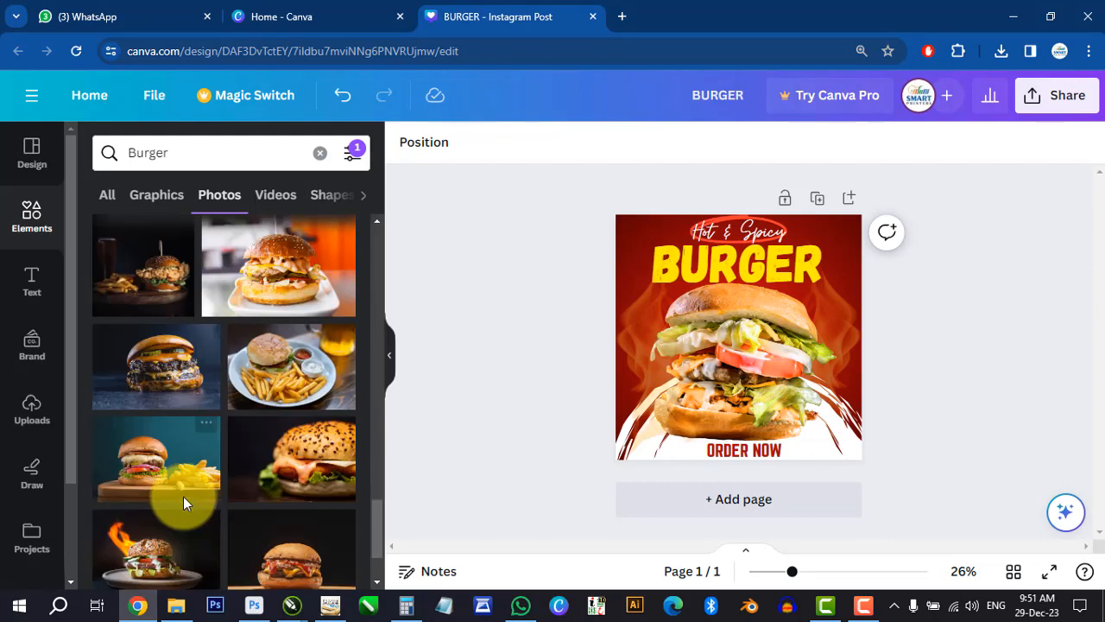
{"action": "scroll", "coordinate": [185, 461], "scroll_direction": "down", "scroll_amount": 5}
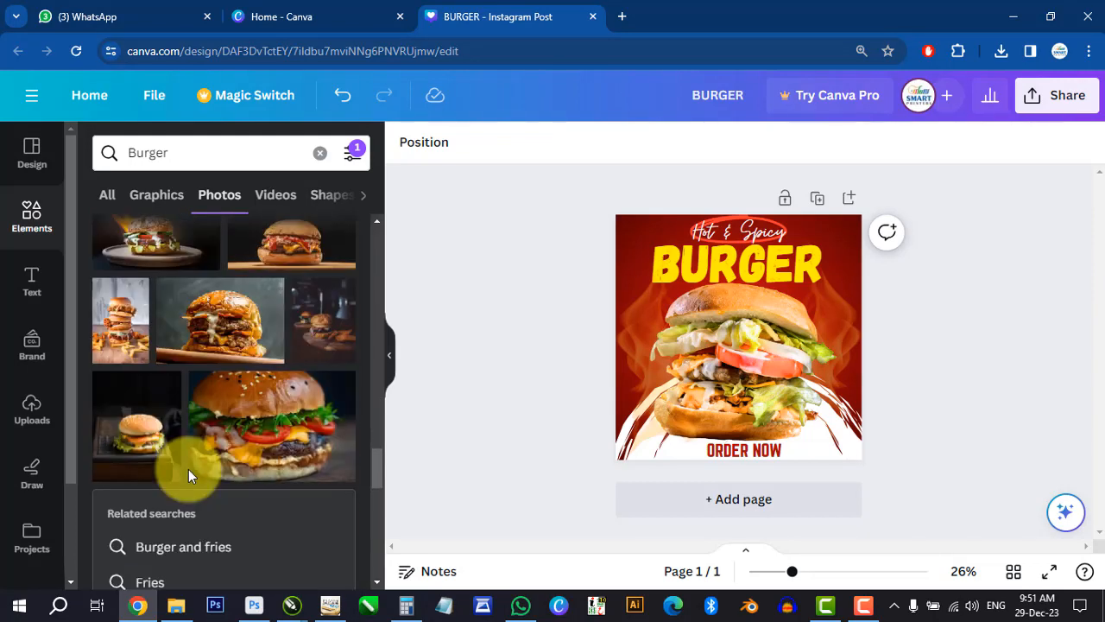
{"action": "scroll", "coordinate": [256, 527], "scroll_direction": "down", "scroll_amount": 5}
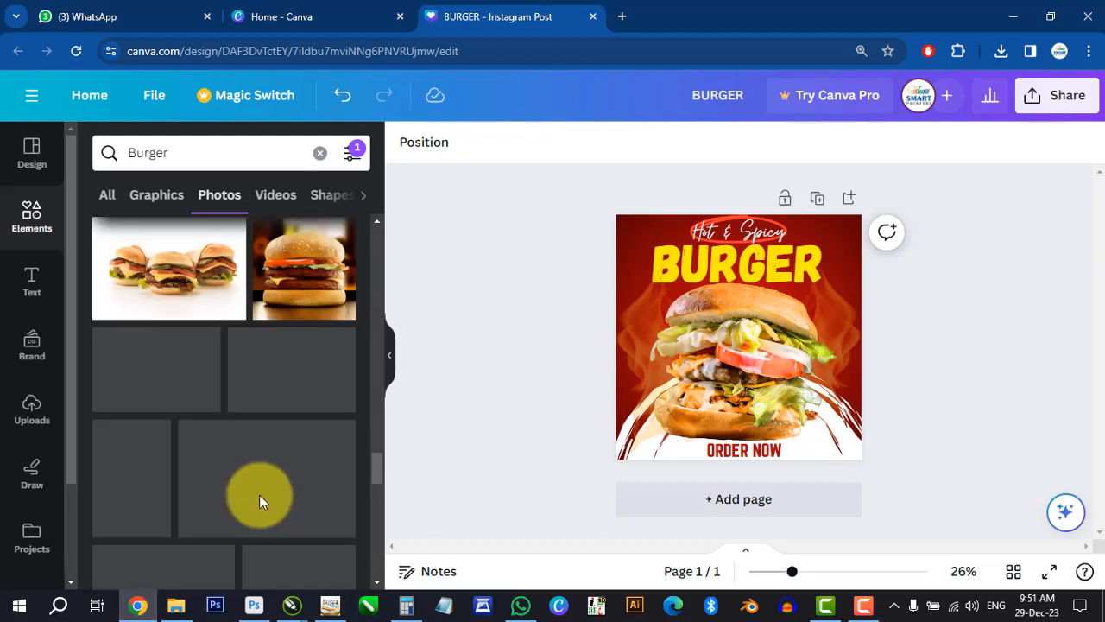
{"action": "scroll", "coordinate": [276, 498], "scroll_direction": "up", "scroll_amount": 5}
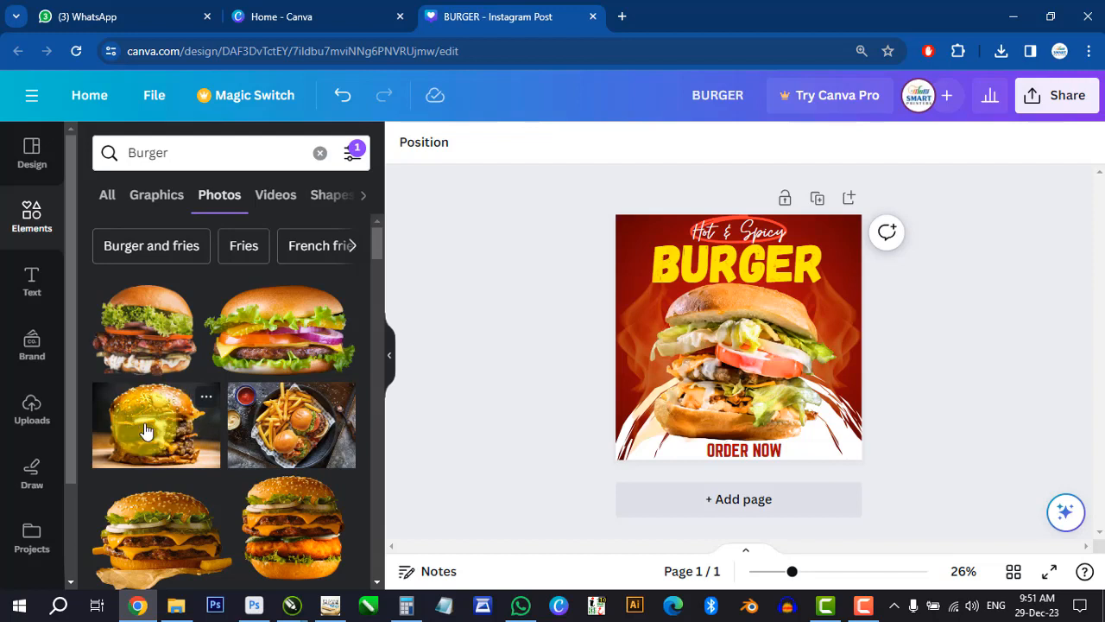
Step: Try two free photos on the post, the burger cut-out with red onion and the dark-background burger, deleting each one
{"action": "left_click", "coordinate": [270, 328]}
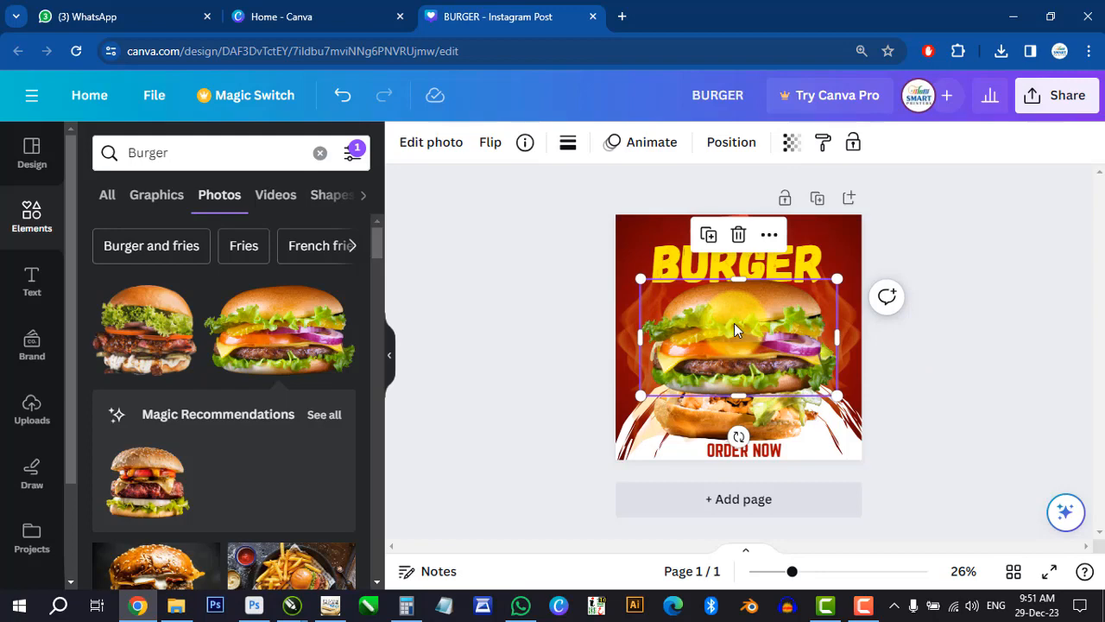
{"action": "key", "text": "Delete"}
{"action": "scroll", "coordinate": [288, 385], "scroll_direction": "down", "scroll_amount": 2}
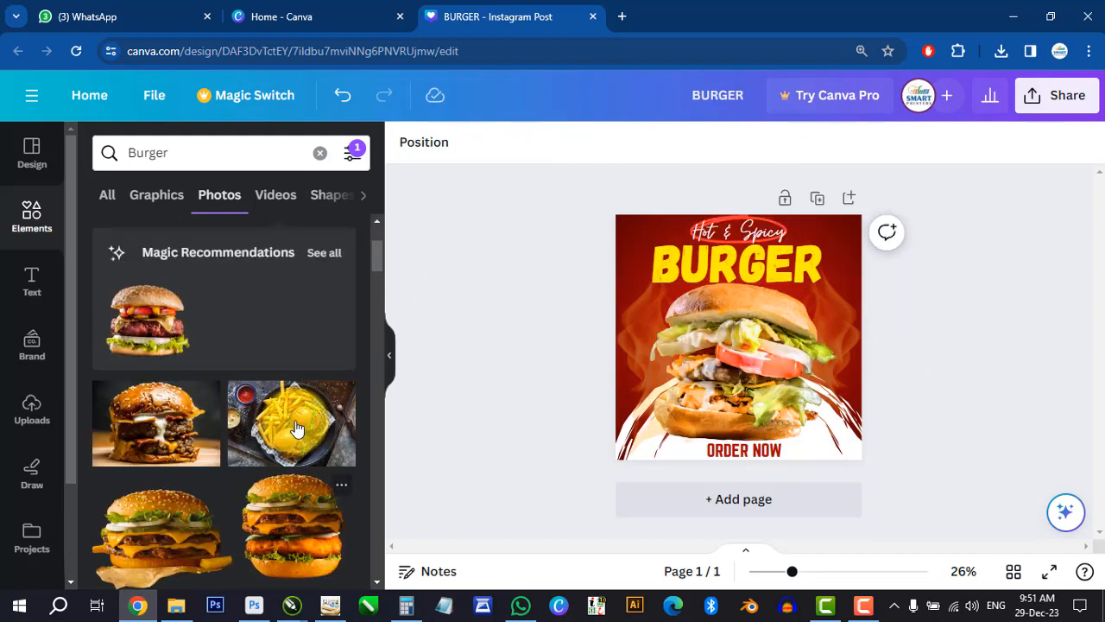
{"action": "left_click", "coordinate": [160, 431]}
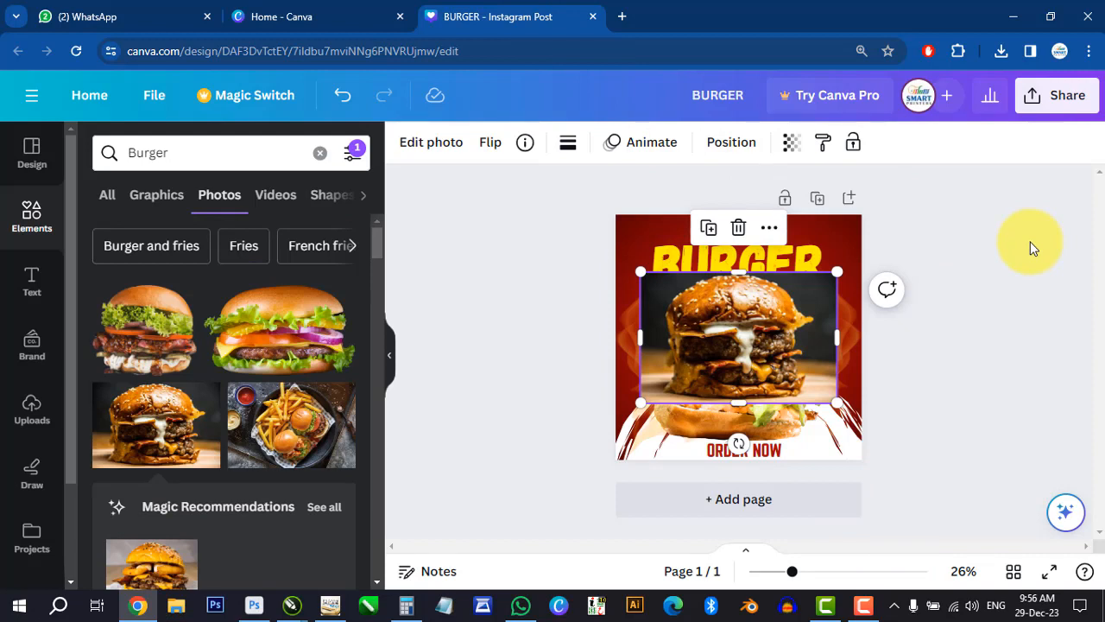
{"action": "left_click", "coordinate": [434, 145]}
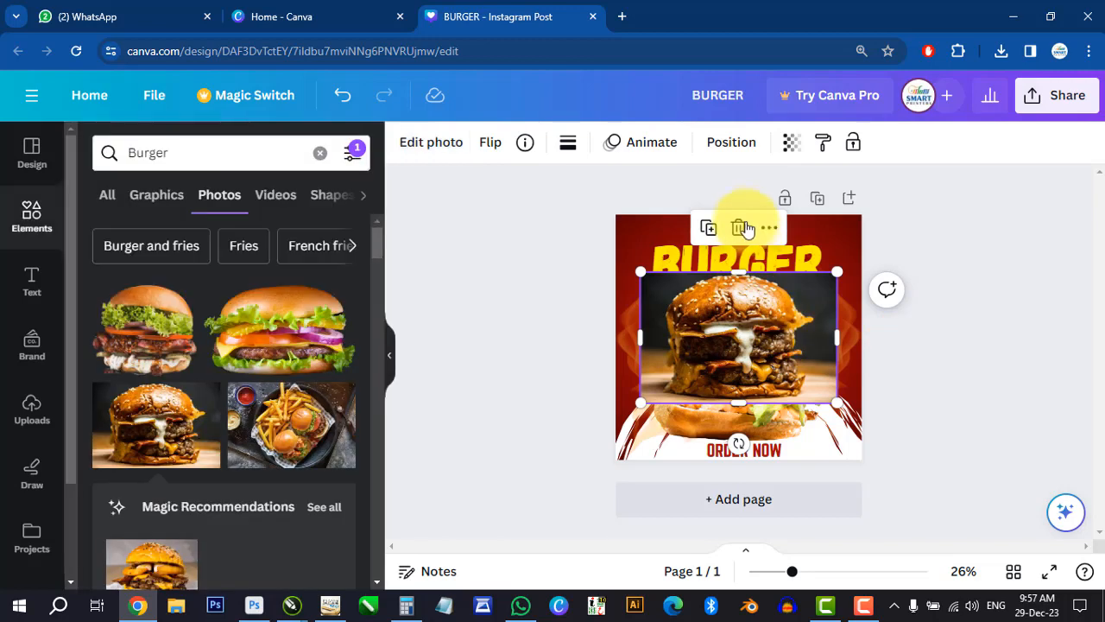
{"action": "key", "text": "Delete"}
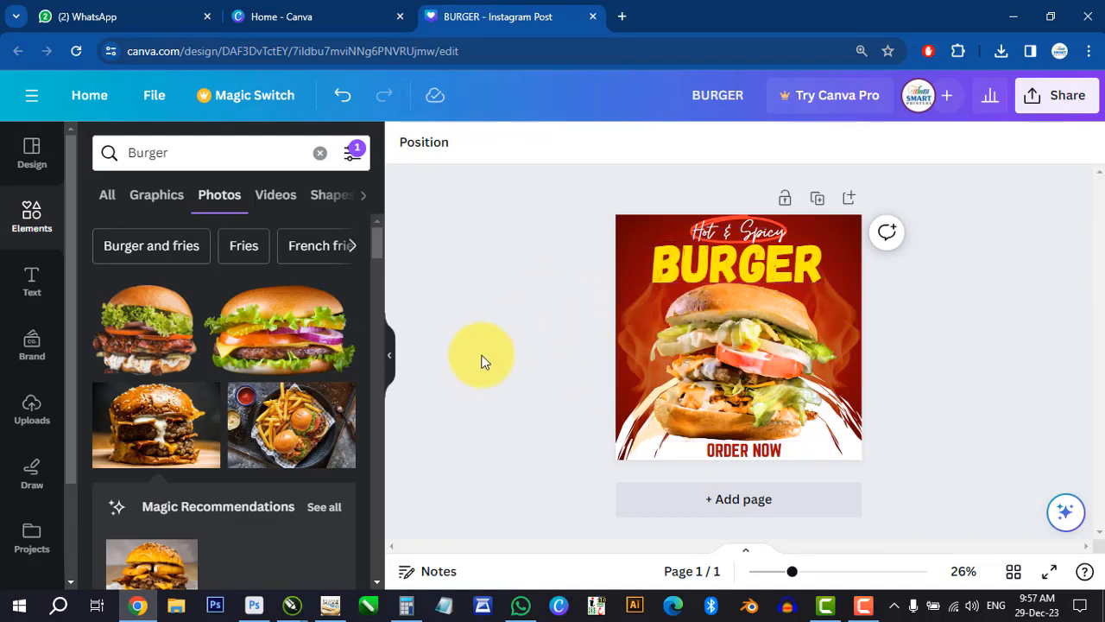
Step: Search Google for "burger" in a new browser tab and show the image results
{"action": "left_click", "coordinate": [621, 15]}
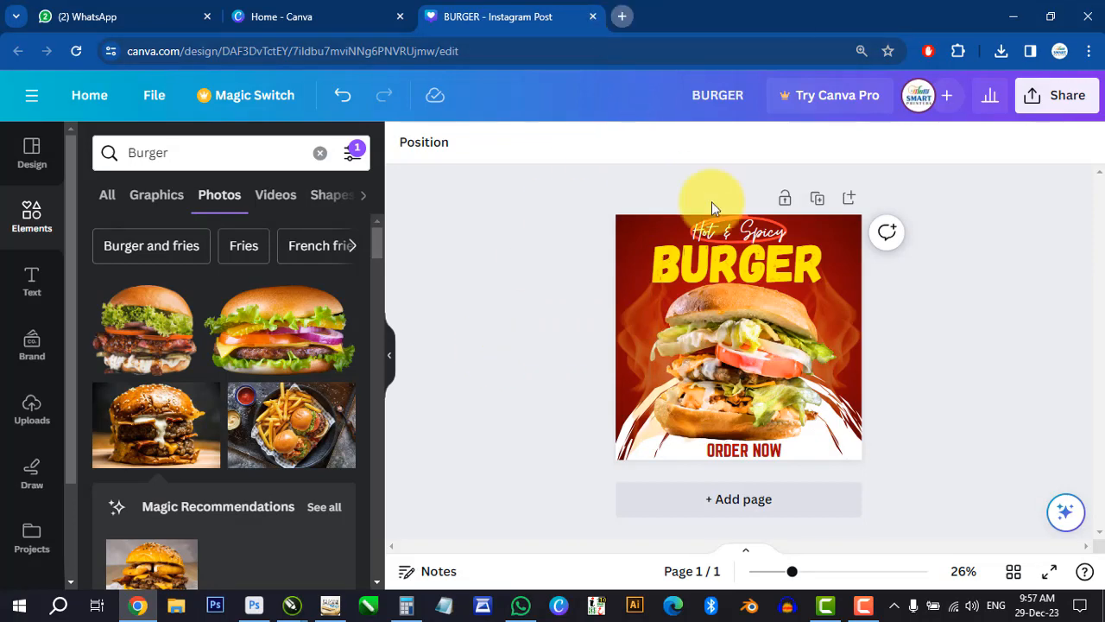
{"action": "type", "text": "burger"}
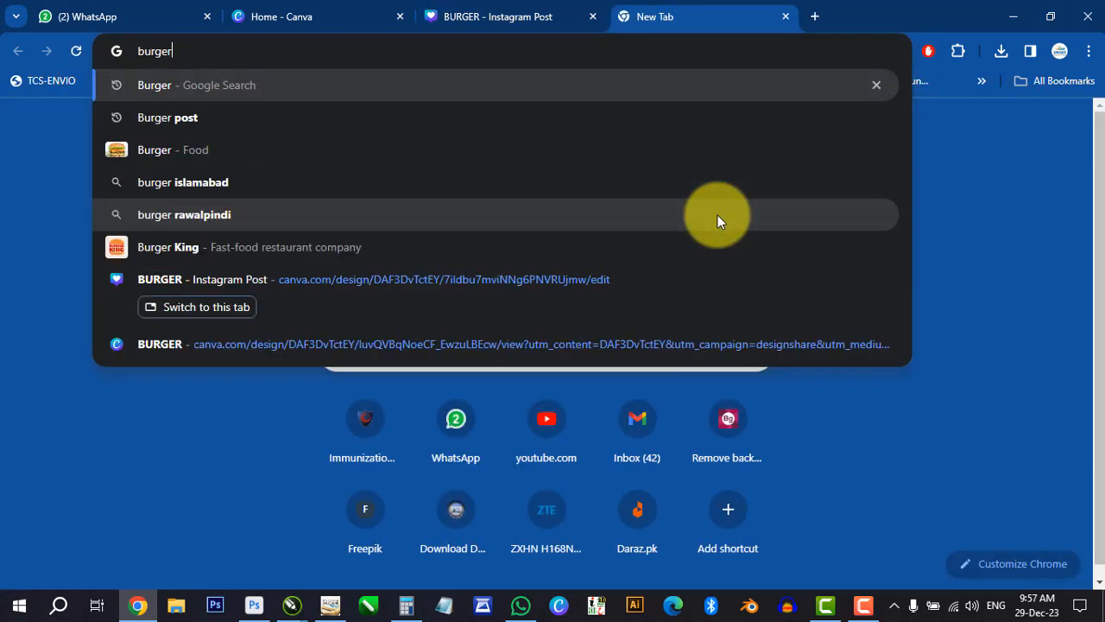
{"action": "key", "text": "Return"}
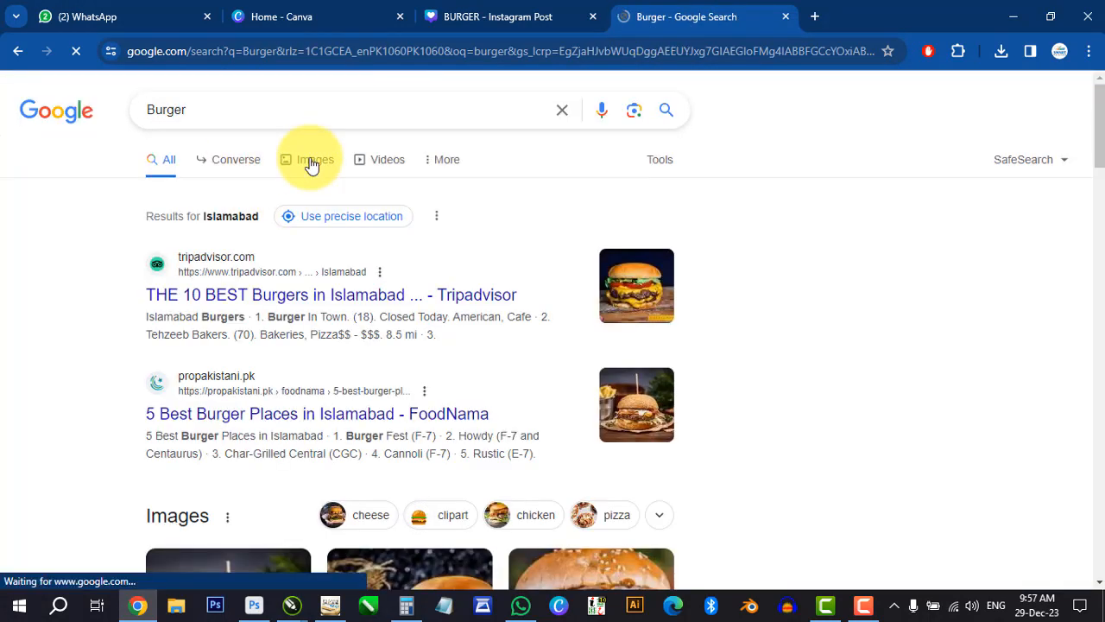
{"action": "left_click", "coordinate": [598, 291]}
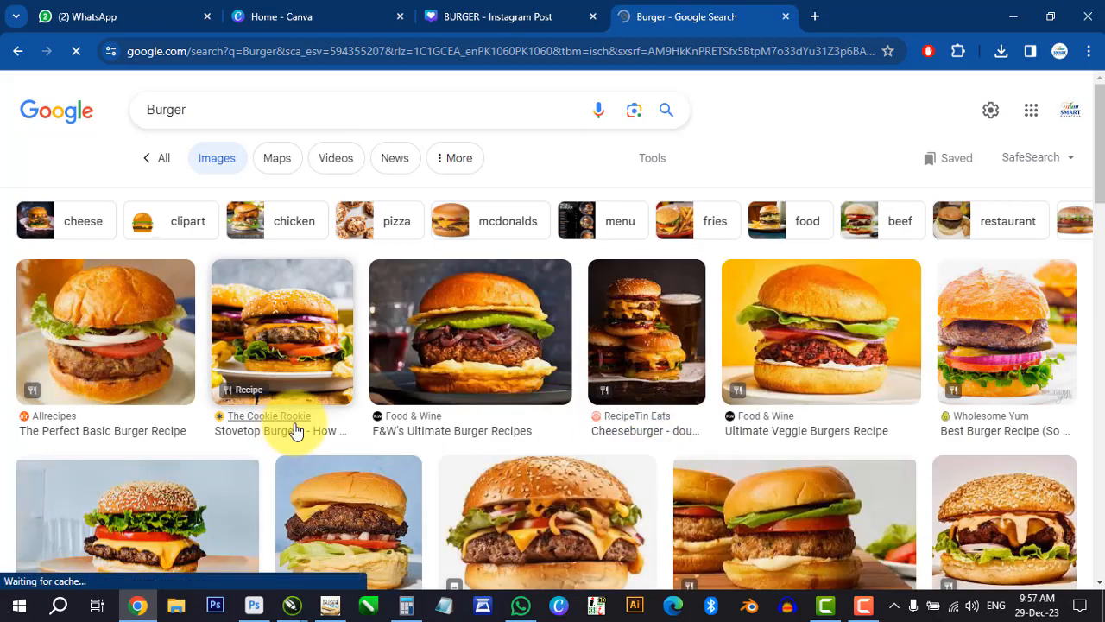
Step: Open the Delish cheeseburger image from the results and save it to the Pictures folder as best-ever-burger-index-646e5ae887b2b.jpg
{"action": "scroll", "coordinate": [611, 422], "scroll_direction": "down", "scroll_amount": 1}
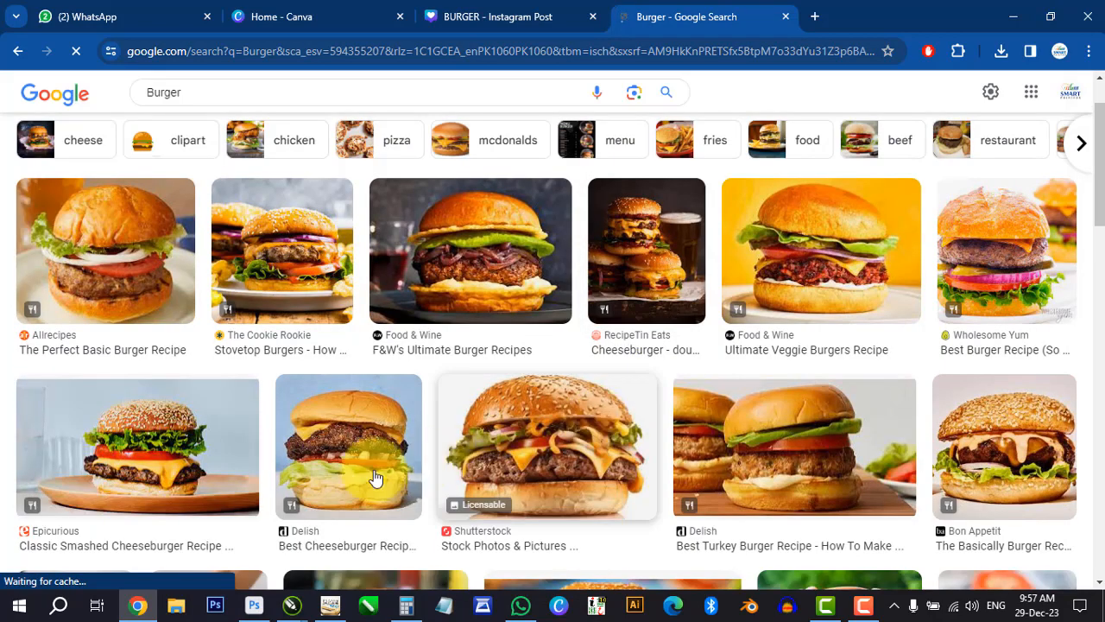
{"action": "scroll", "coordinate": [300, 489], "scroll_direction": "down", "scroll_amount": 2}
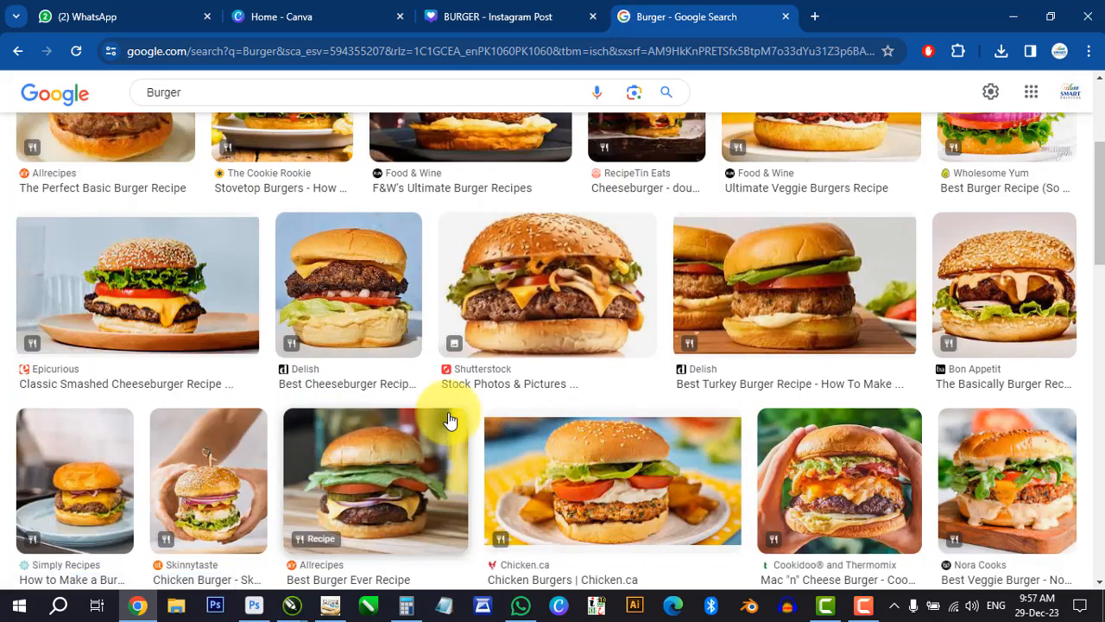
{"action": "left_click", "coordinate": [361, 259]}
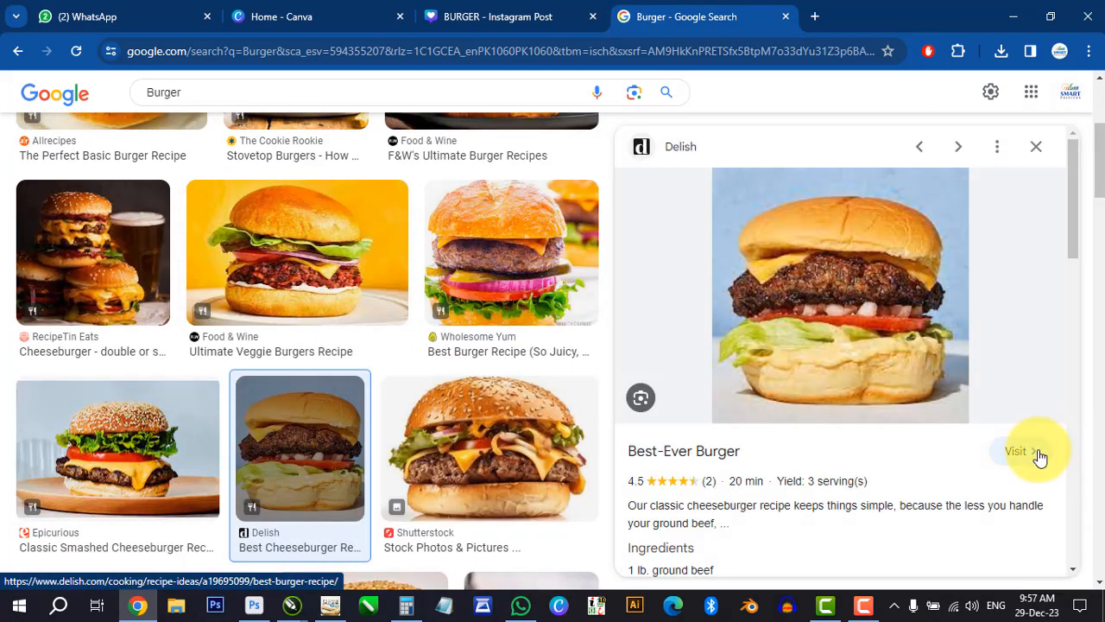
{"action": "right_click", "coordinate": [832, 237]}
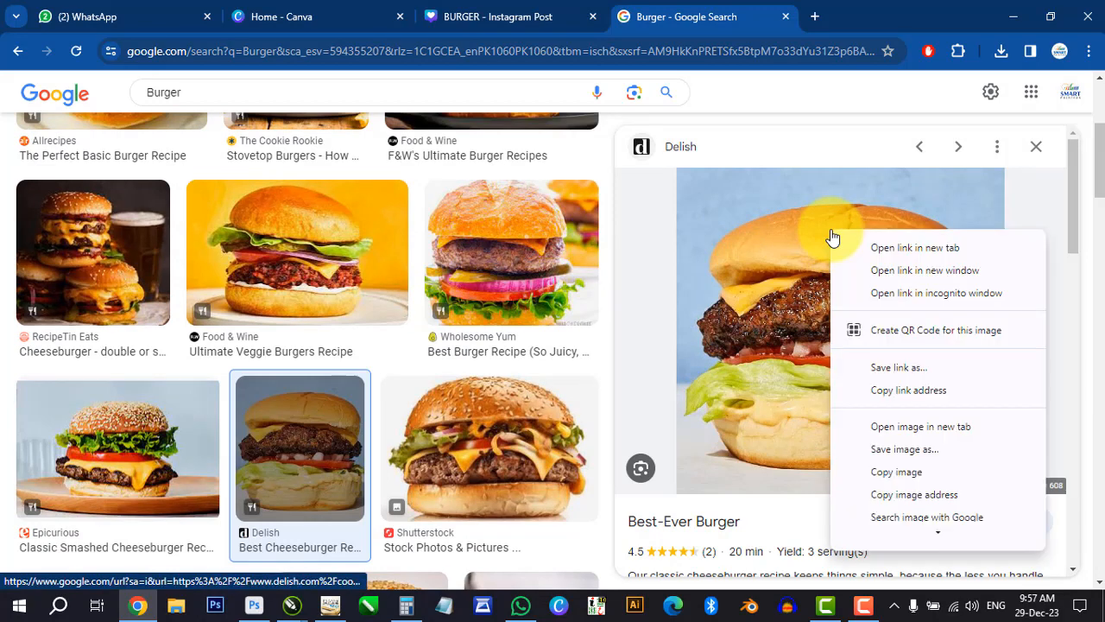
{"action": "left_click", "coordinate": [910, 449]}
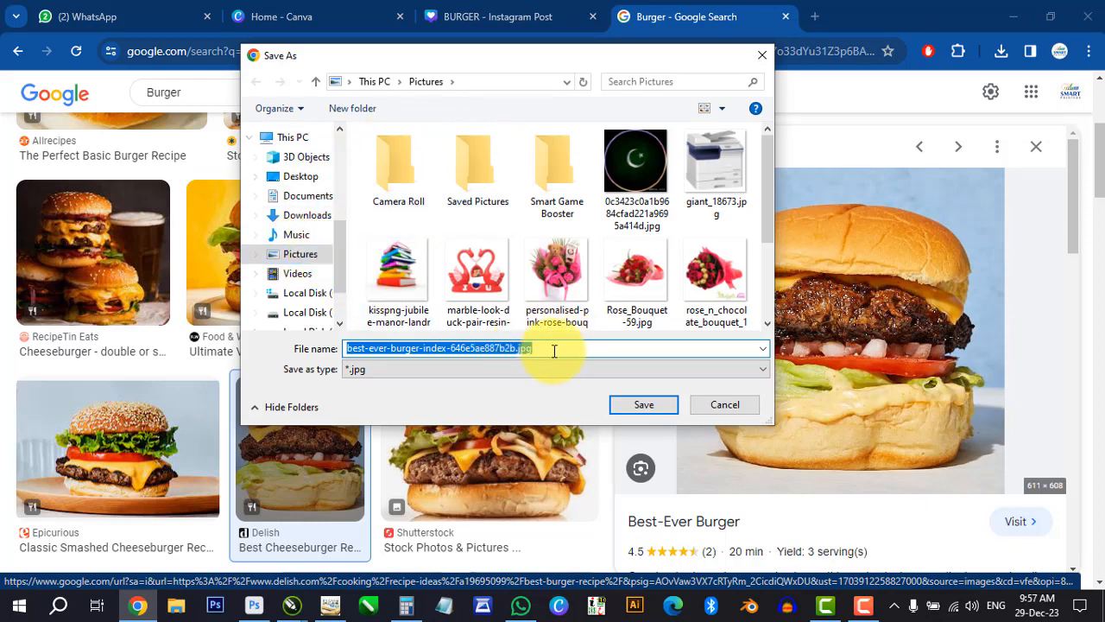
{"action": "left_click", "coordinate": [631, 407]}
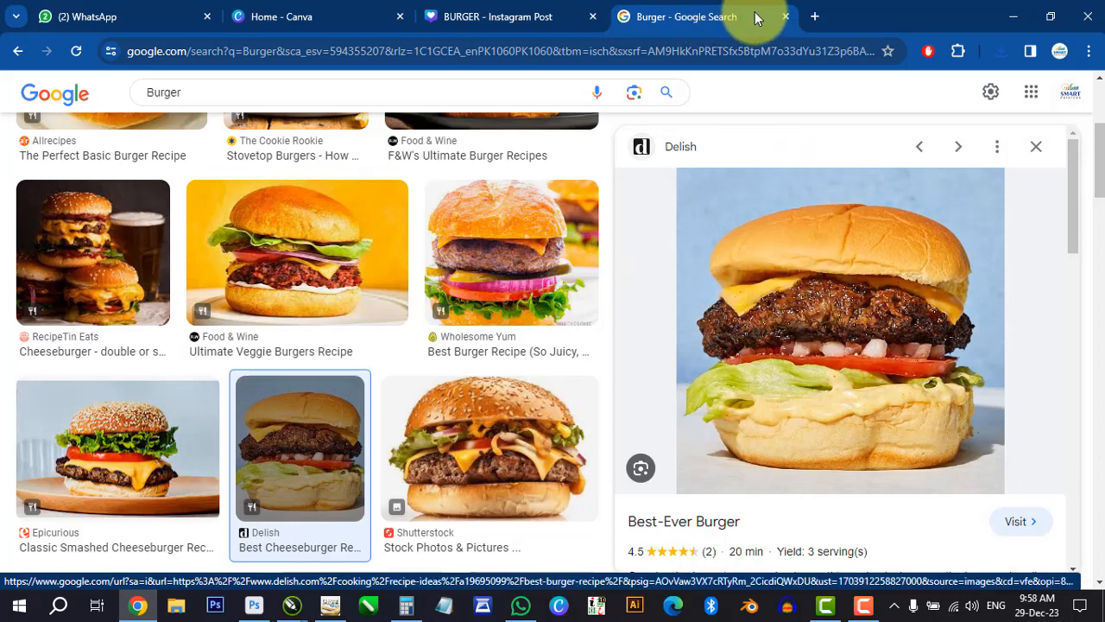
Step: Open the remove.bg website in a new browser tab
{"action": "left_click", "coordinate": [823, 25]}
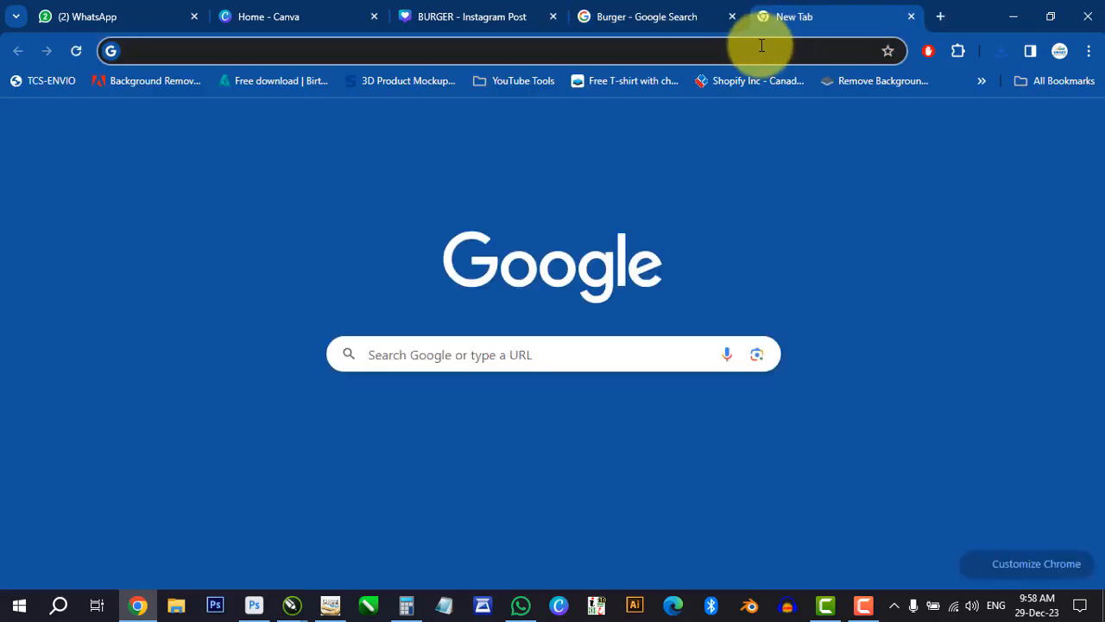
{"action": "left_click", "coordinate": [762, 46]}
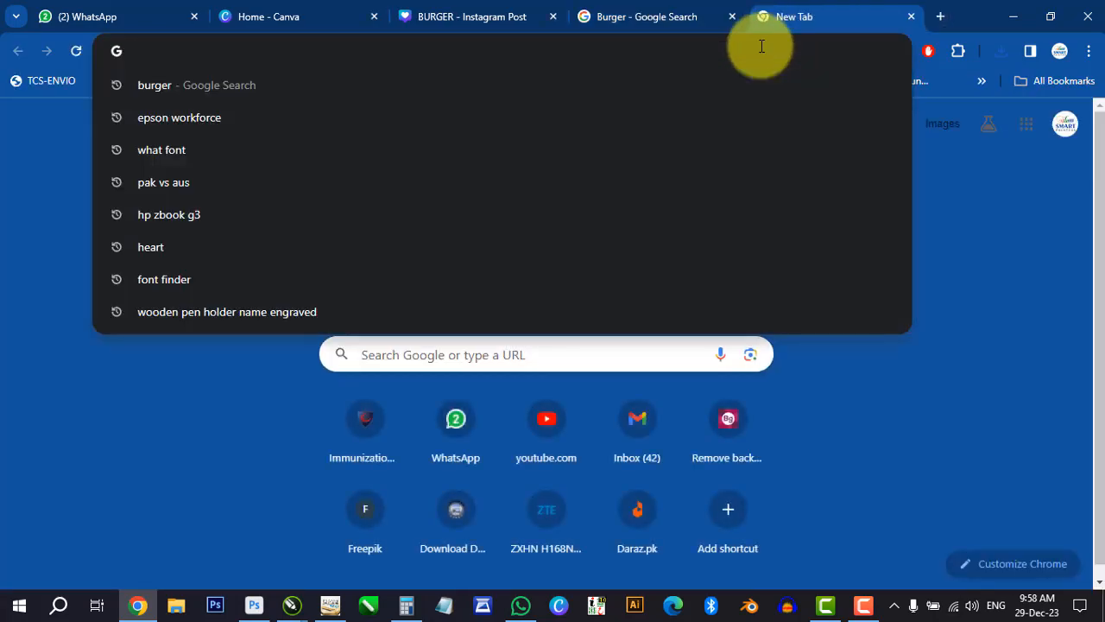
{"action": "type", "text": "remove"}
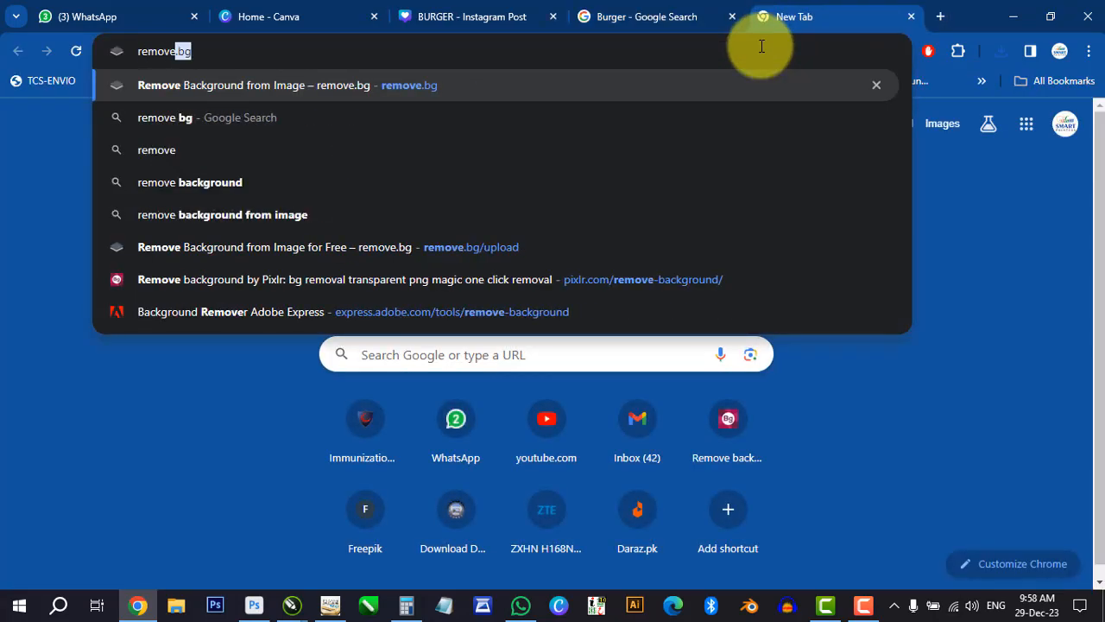
{"action": "type", "text": ".bg"}
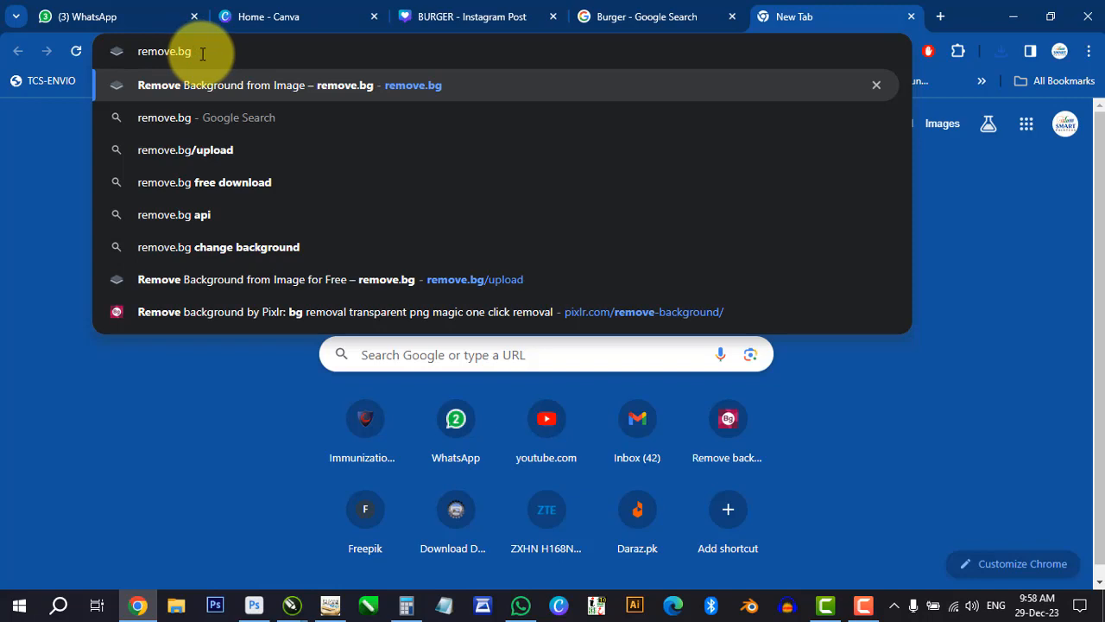
{"action": "key", "text": "Return"}
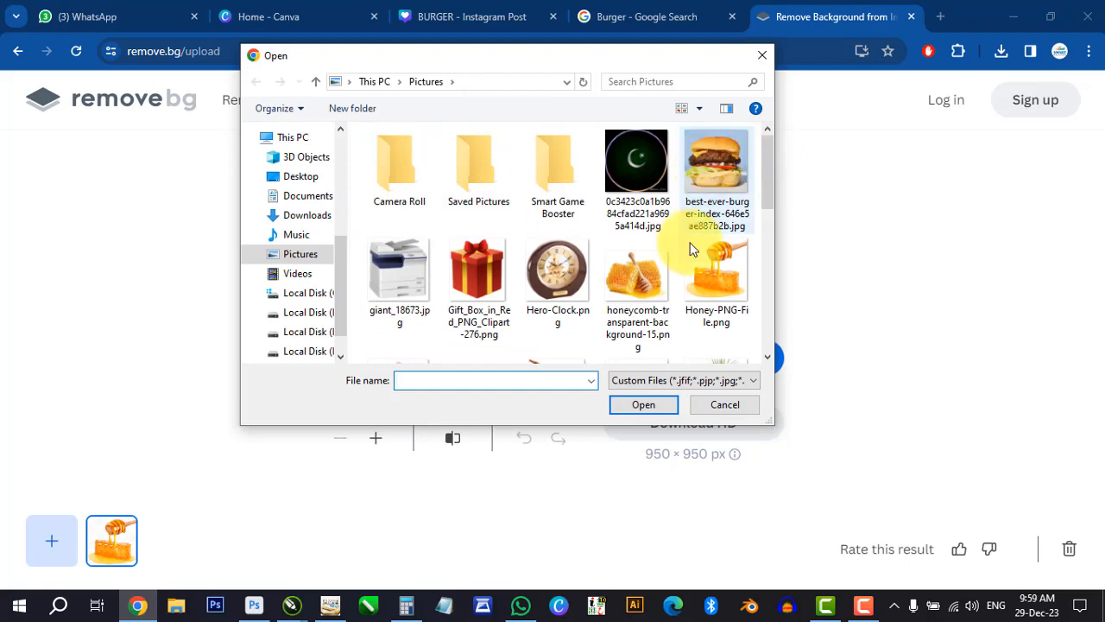
Step: Upload best-ever-burger-index-646e5ae887b2b.jpg for background removal, download the standard-size cut-out and show it in its folder
{"action": "left_click", "coordinate": [732, 169]}
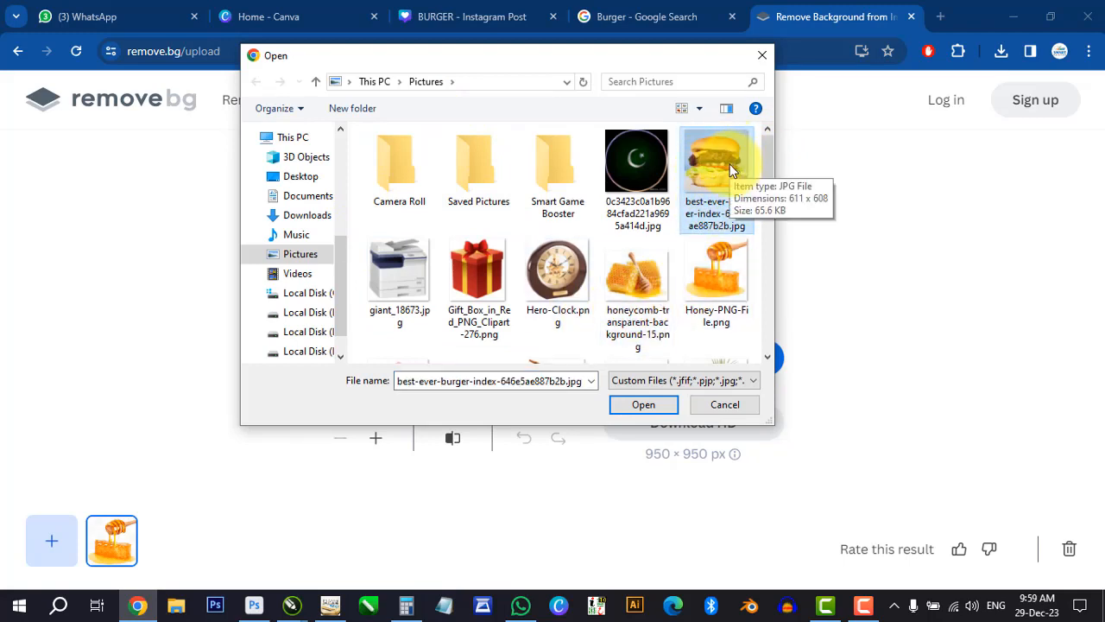
{"action": "left_click", "coordinate": [643, 404]}
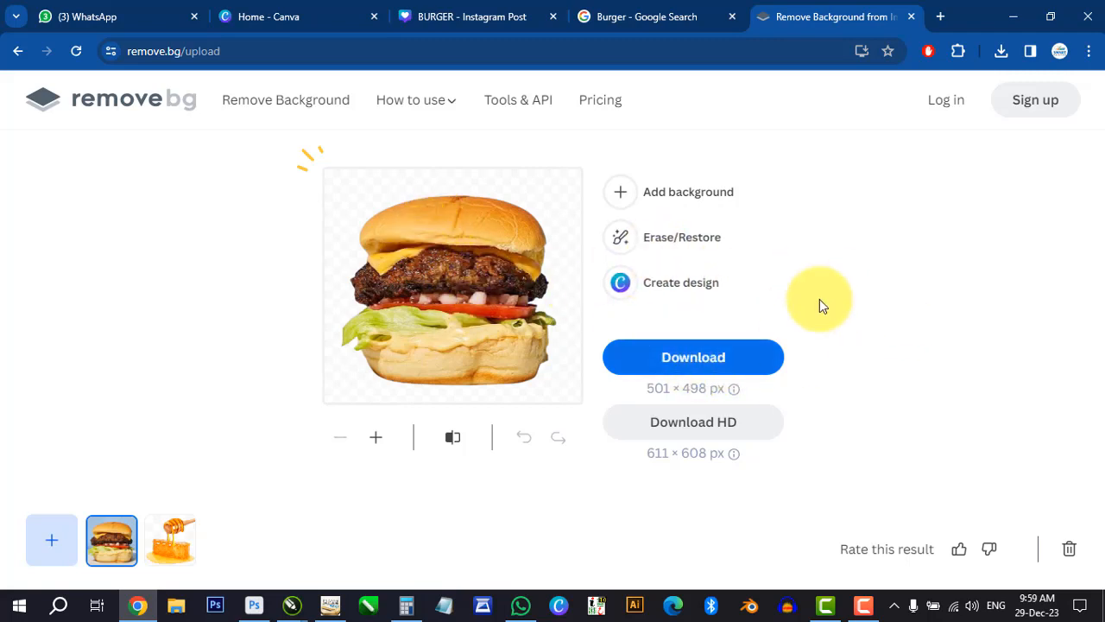
{"action": "left_click", "coordinate": [690, 364]}
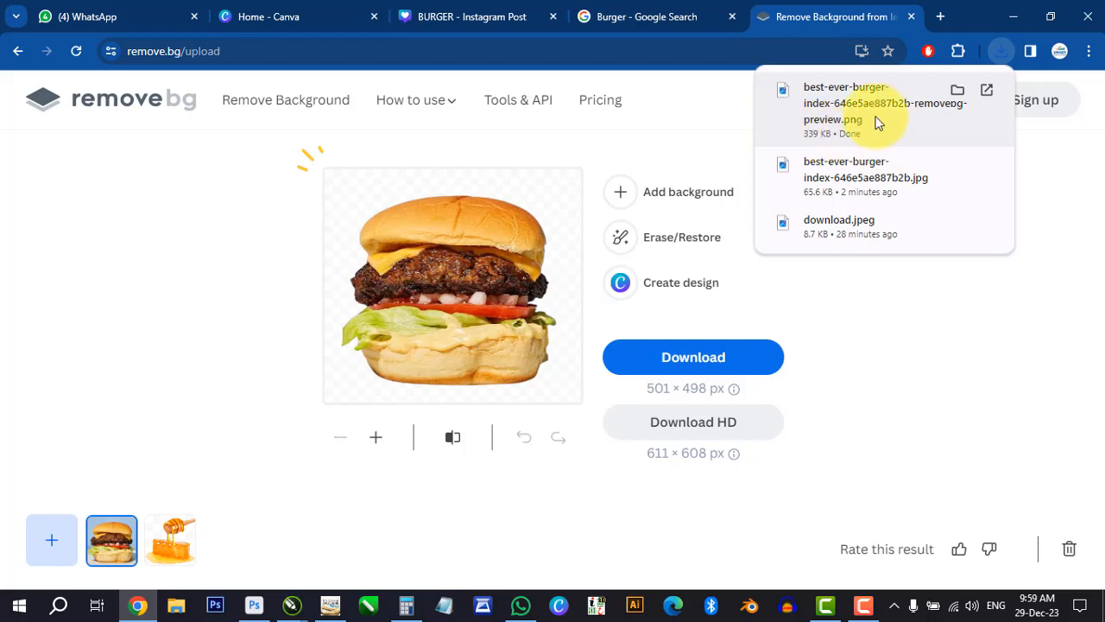
{"action": "left_click", "coordinate": [958, 90]}
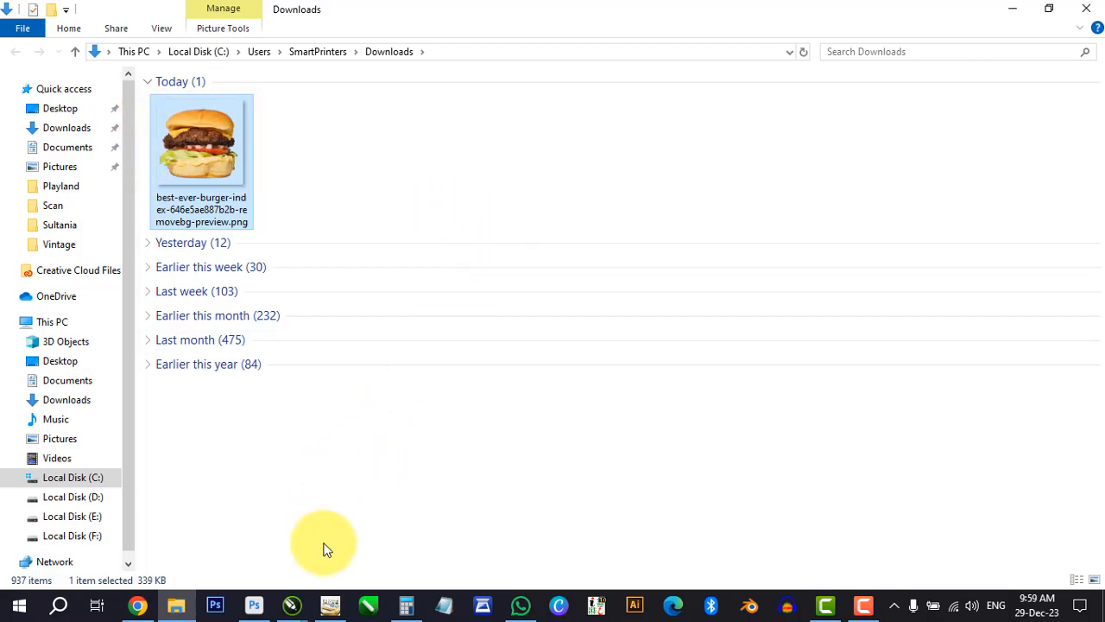
Step: Switch back to the BURGER Instagram post in Canva and delete the existing burger image from the design
{"action": "left_click", "coordinate": [137, 604]}
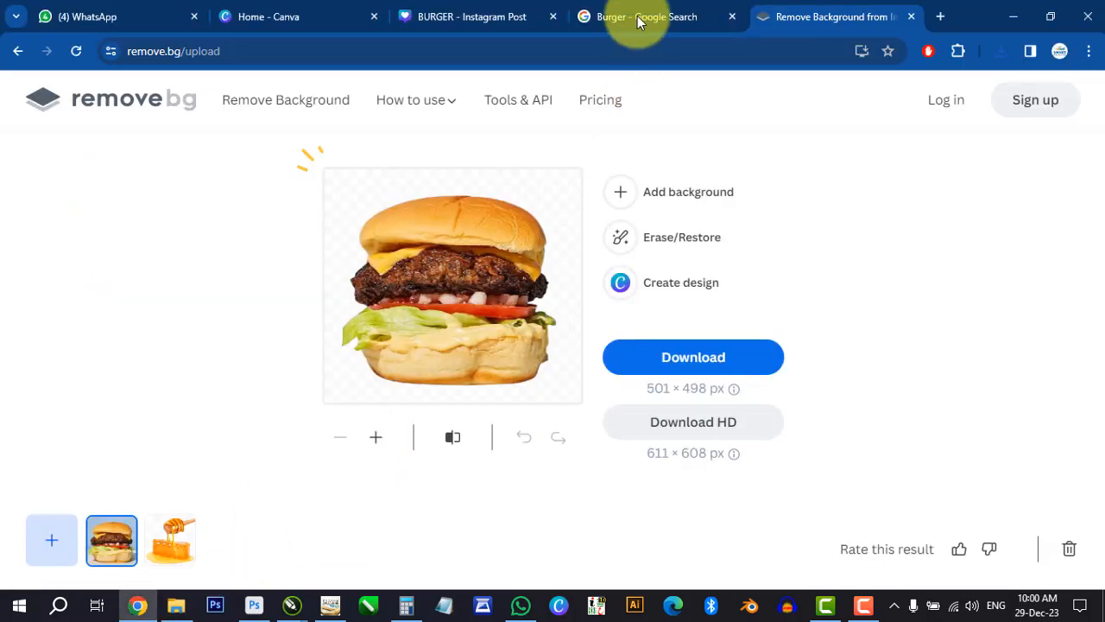
{"action": "left_click", "coordinate": [471, 12]}
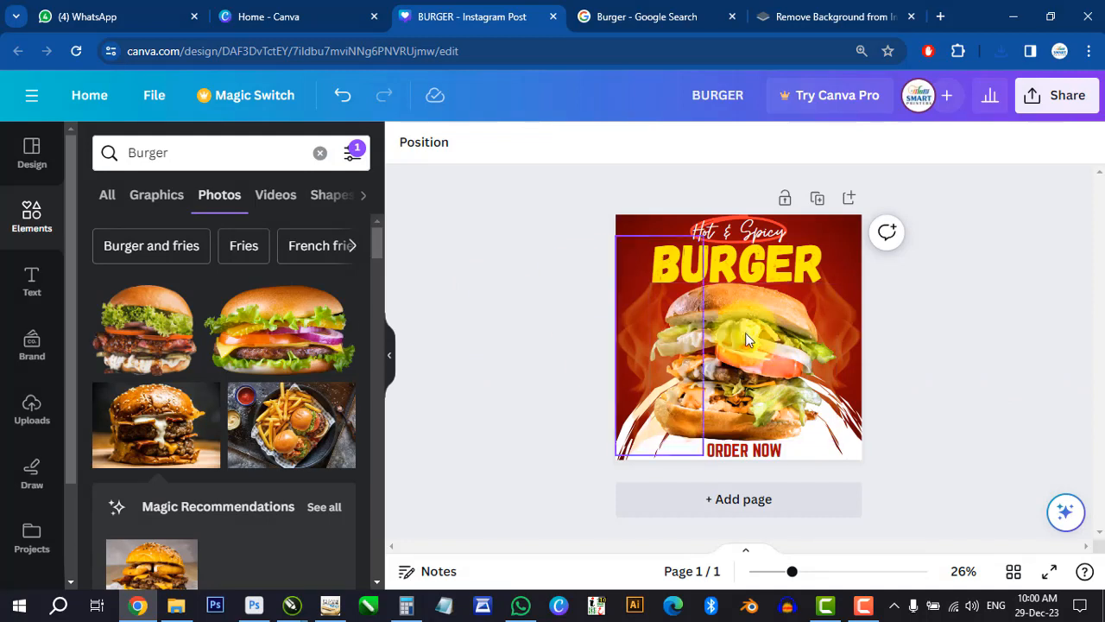
{"action": "key", "text": "Delete"}
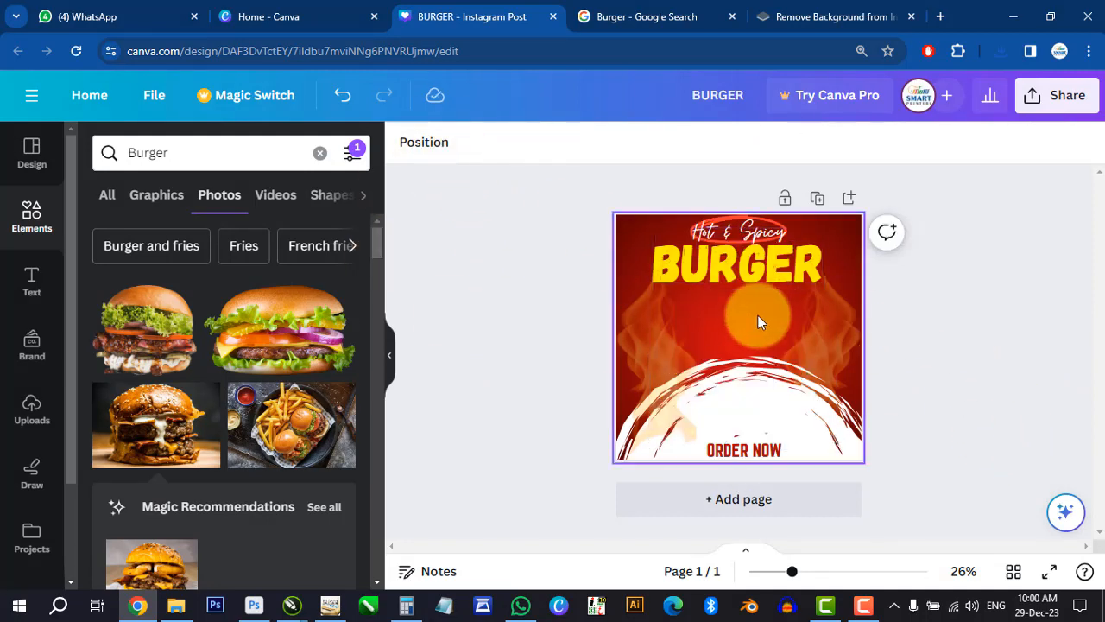
Step: Upload best-ever-burger-index-646e5ae887b2b-removebg-preview.png from the Downloads folder to the Canva uploads
{"action": "left_click", "coordinate": [28, 413]}
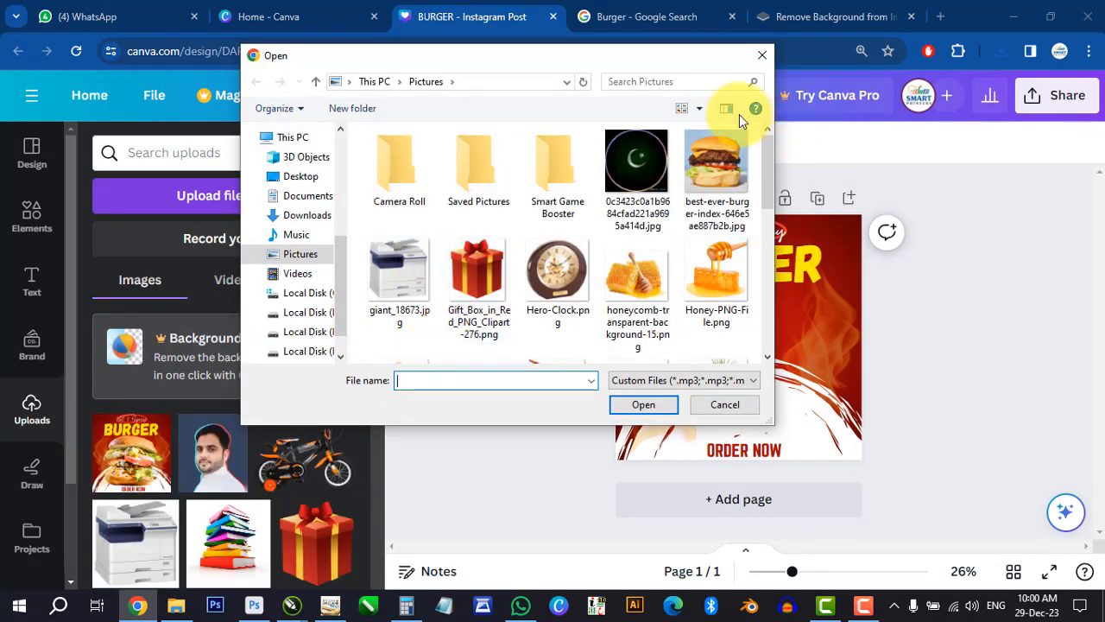
{"action": "scroll", "coordinate": [342, 259], "scroll_direction": "up", "scroll_amount": 5}
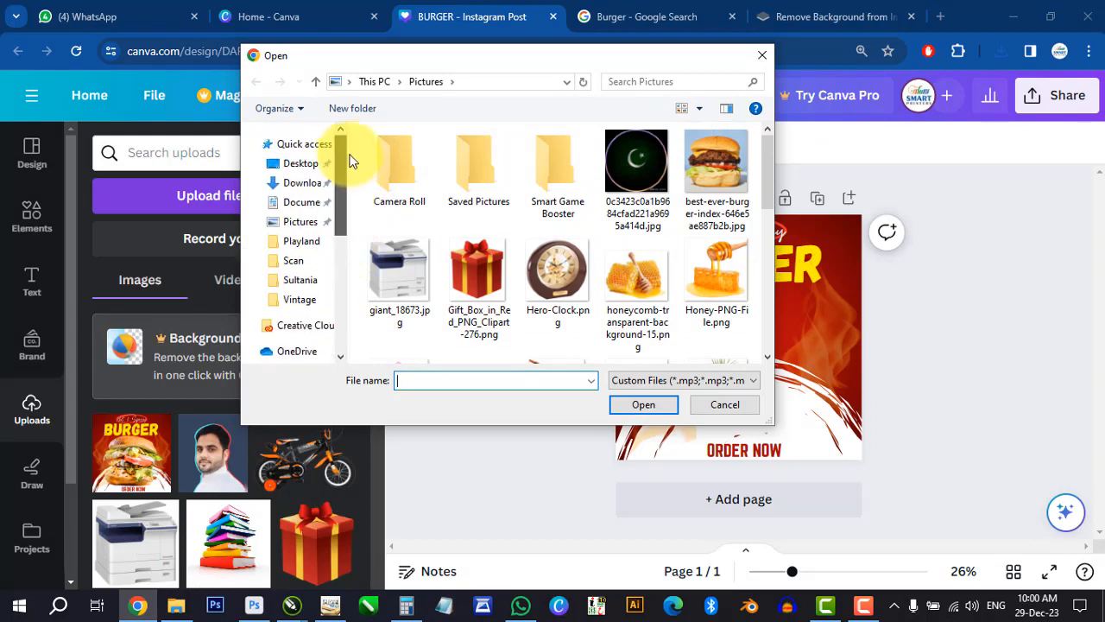
{"action": "left_click", "coordinate": [299, 184]}
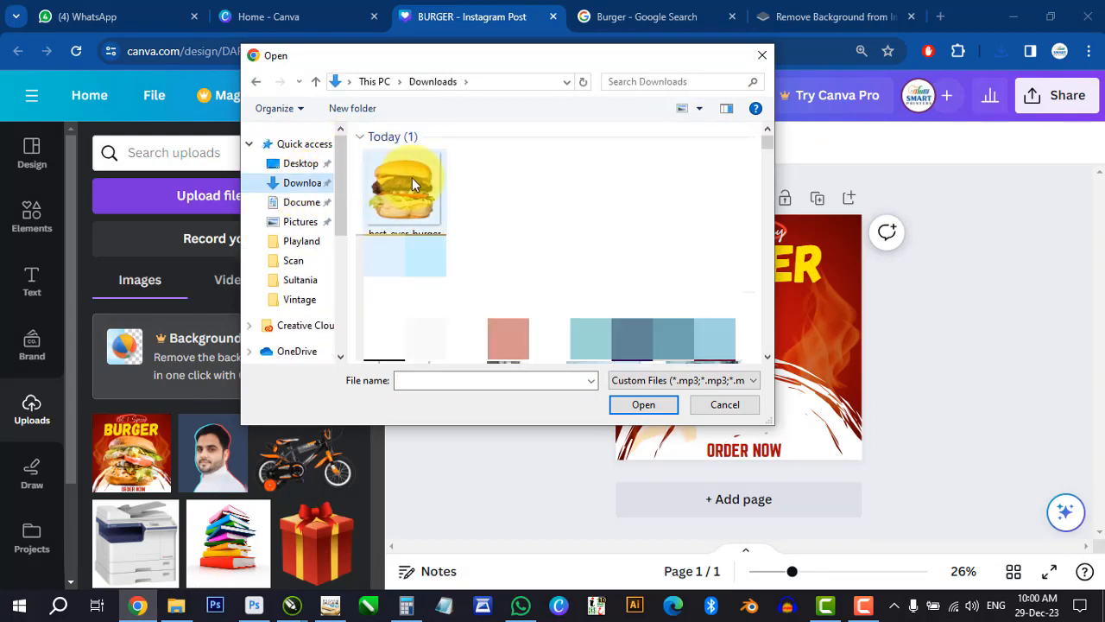
{"action": "left_click", "coordinate": [413, 177]}
{"action": "left_click", "coordinate": [646, 409]}
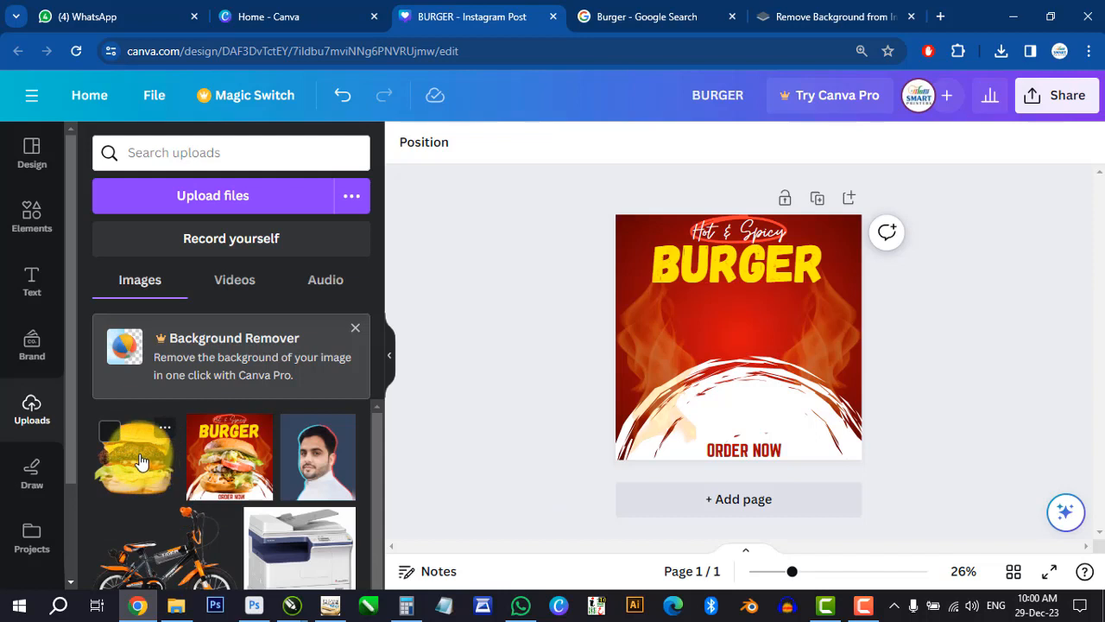
Step: Place the uploaded burger cut-out on the post, enlarge it and centre it between the BURGER title and ORDER NOW
{"action": "left_click_drag", "start_coordinate": [137, 457], "coordinate": [779, 453]}
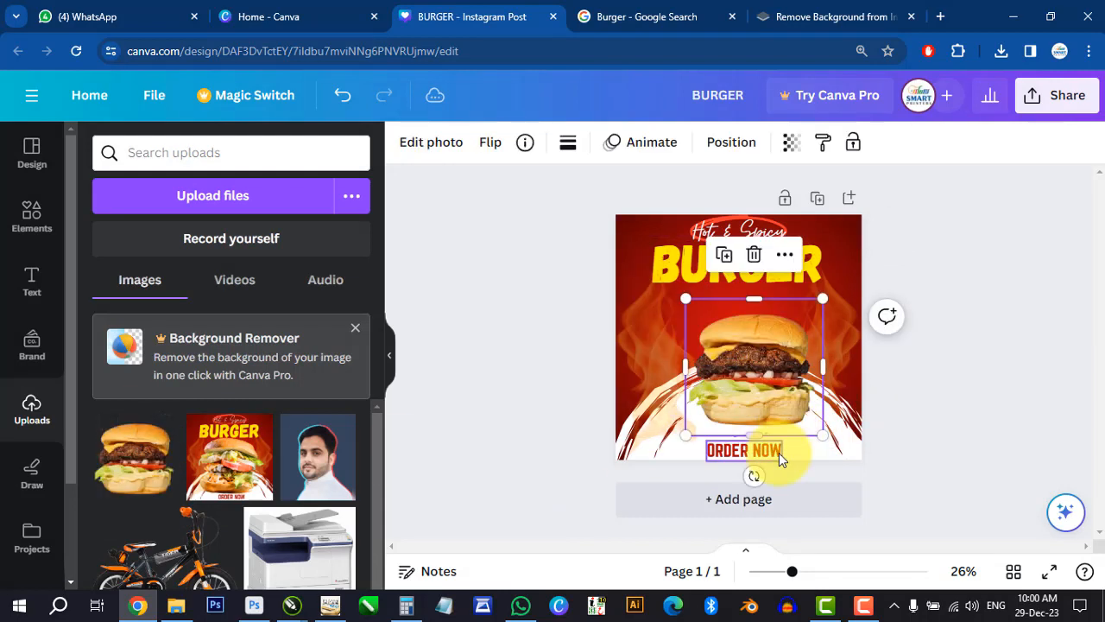
{"action": "left_click_drag", "start_coordinate": [687, 298], "coordinate": [658, 275]}
{"action": "left_click_drag", "start_coordinate": [742, 301], "coordinate": [757, 315]}
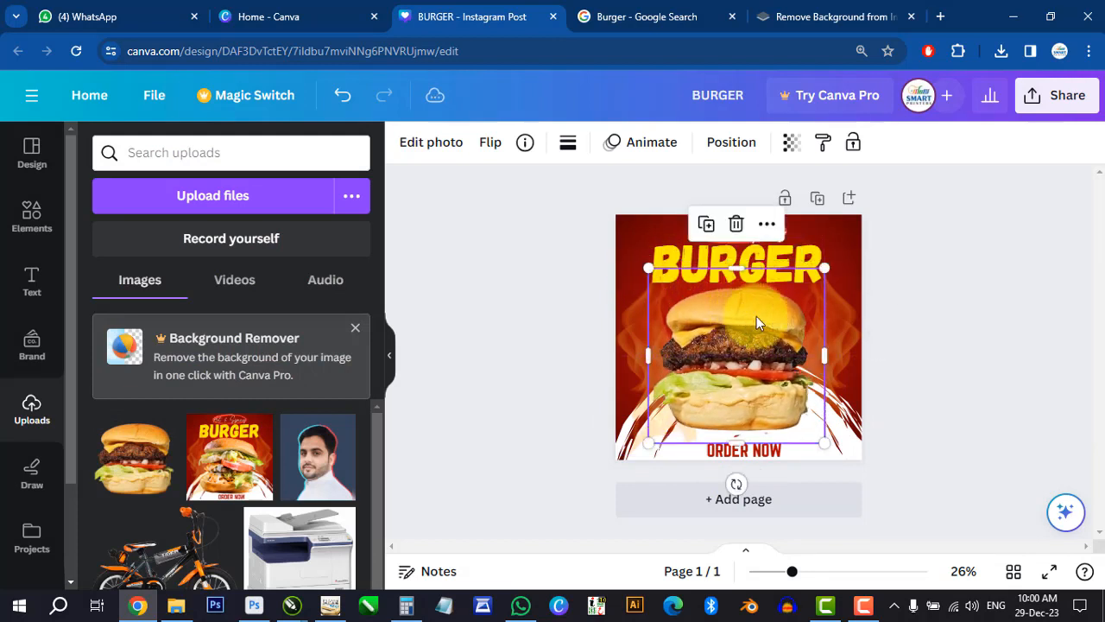
{"action": "left_click", "coordinate": [997, 342]}
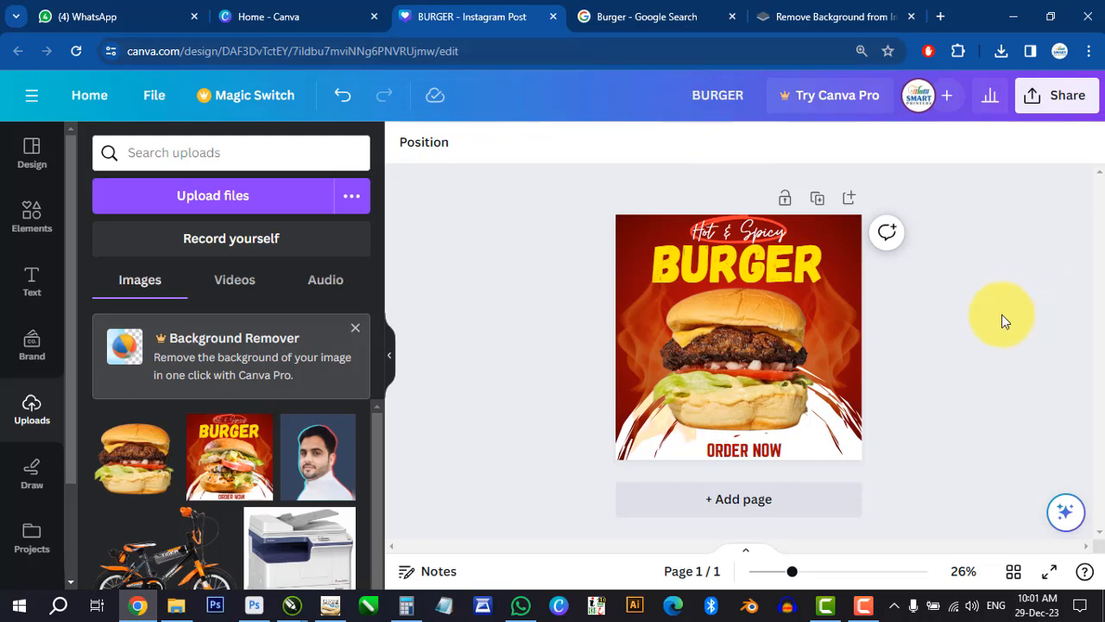
{"action": "left_click", "coordinate": [850, 17]}
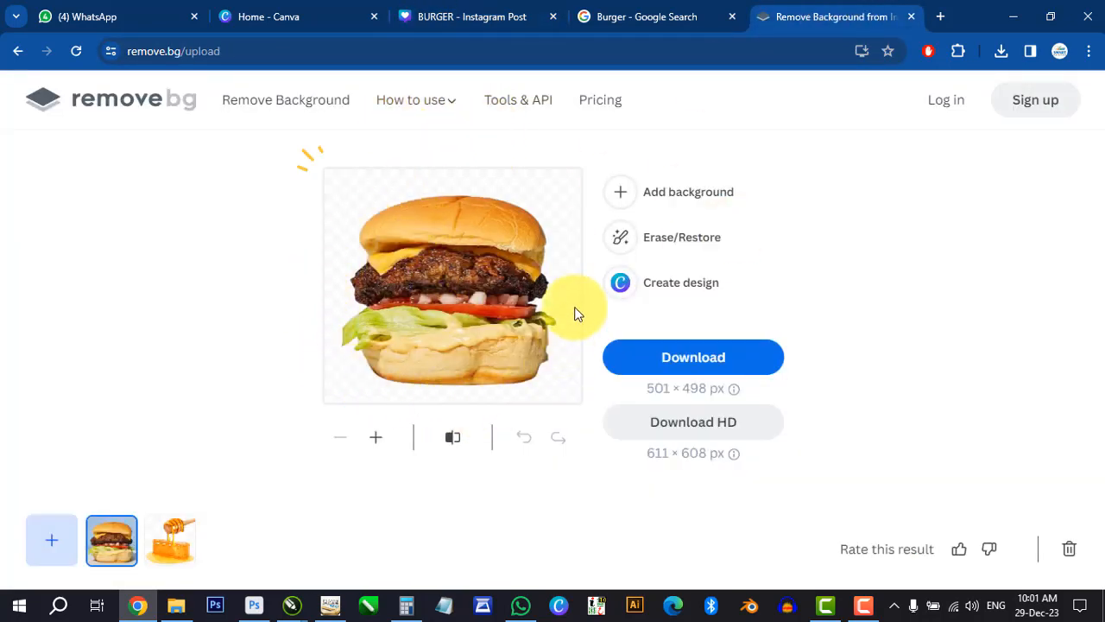
{"action": "left_click", "coordinate": [499, 10]}
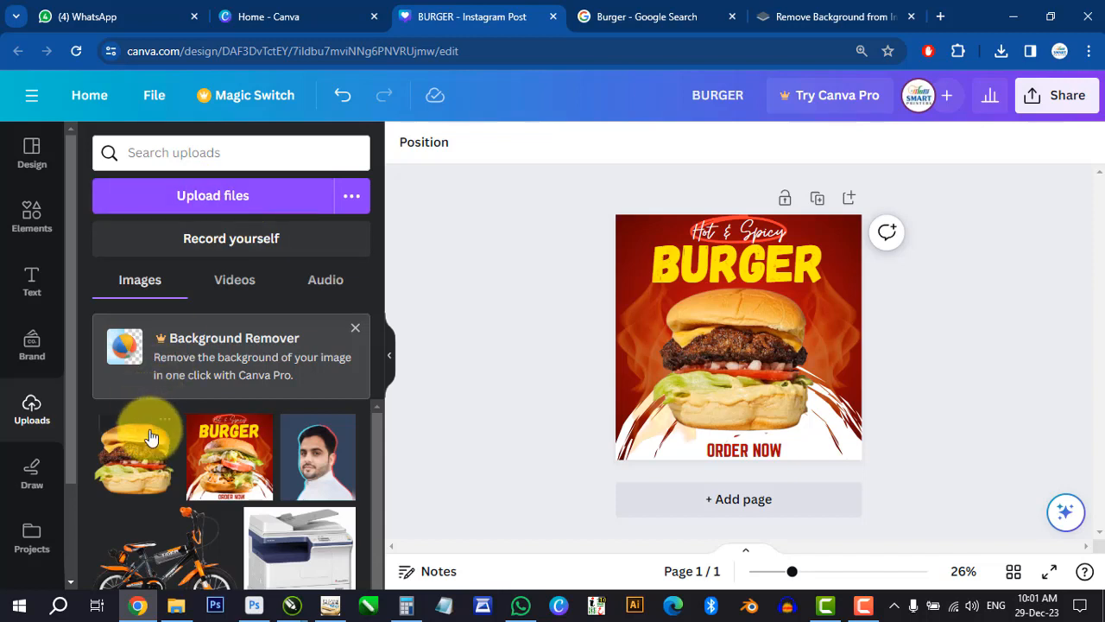
{"action": "left_click_drag", "start_coordinate": [136, 466], "coordinate": [755, 372]}
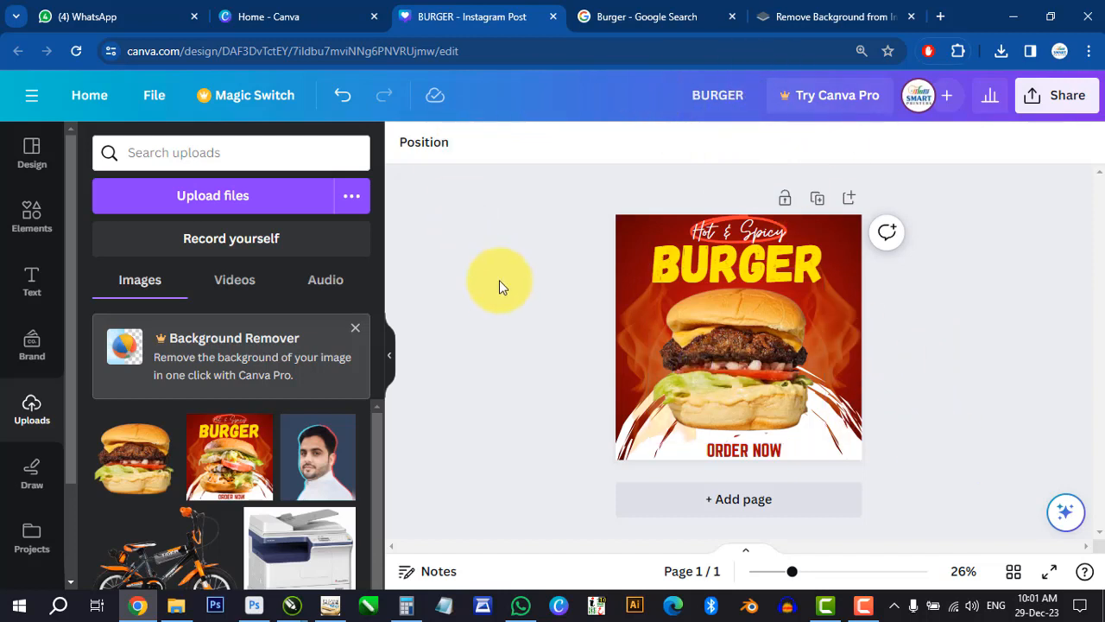
Step: Return to the Google burger image results, close the Delish preview and filter the results by Transparent colour
{"action": "left_click", "coordinate": [641, 18]}
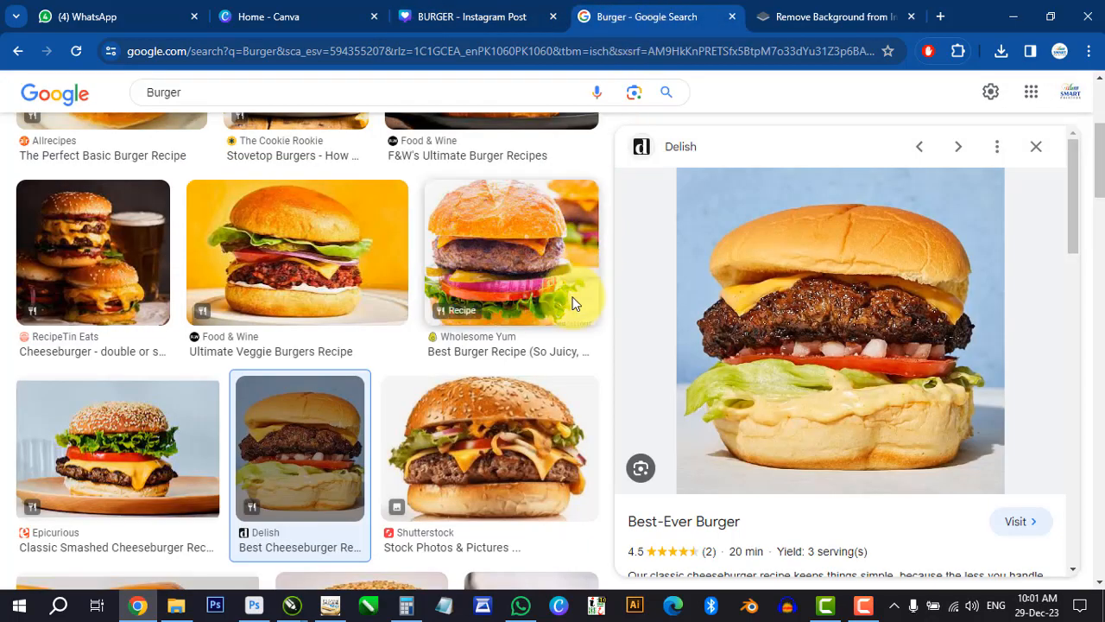
{"action": "scroll", "coordinate": [565, 278], "scroll_direction": "up", "scroll_amount": 3}
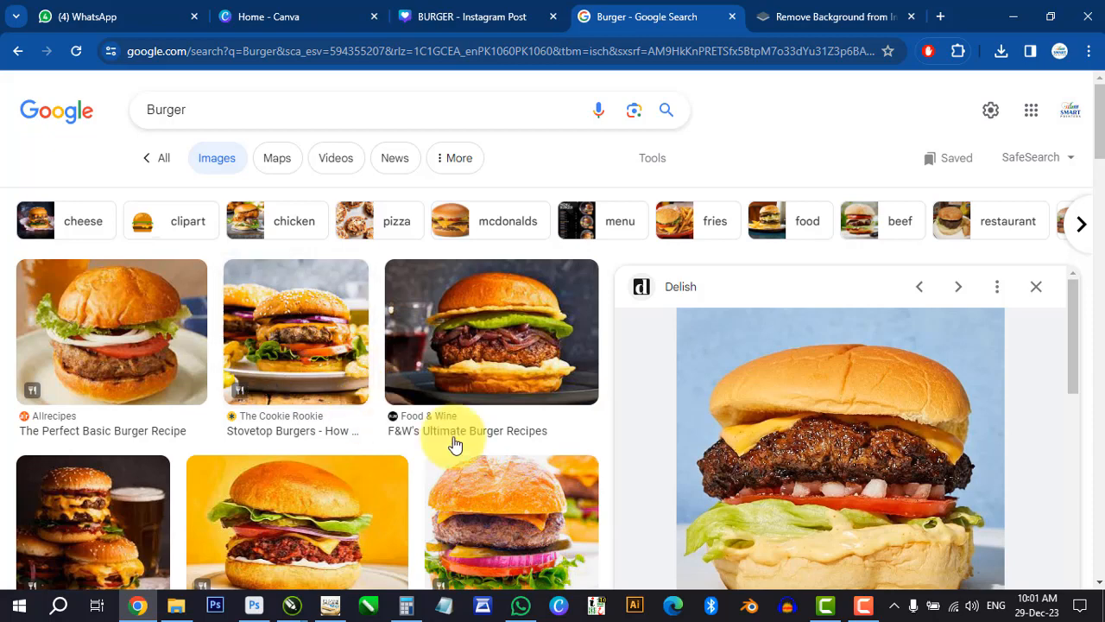
{"action": "left_click", "coordinate": [1038, 291]}
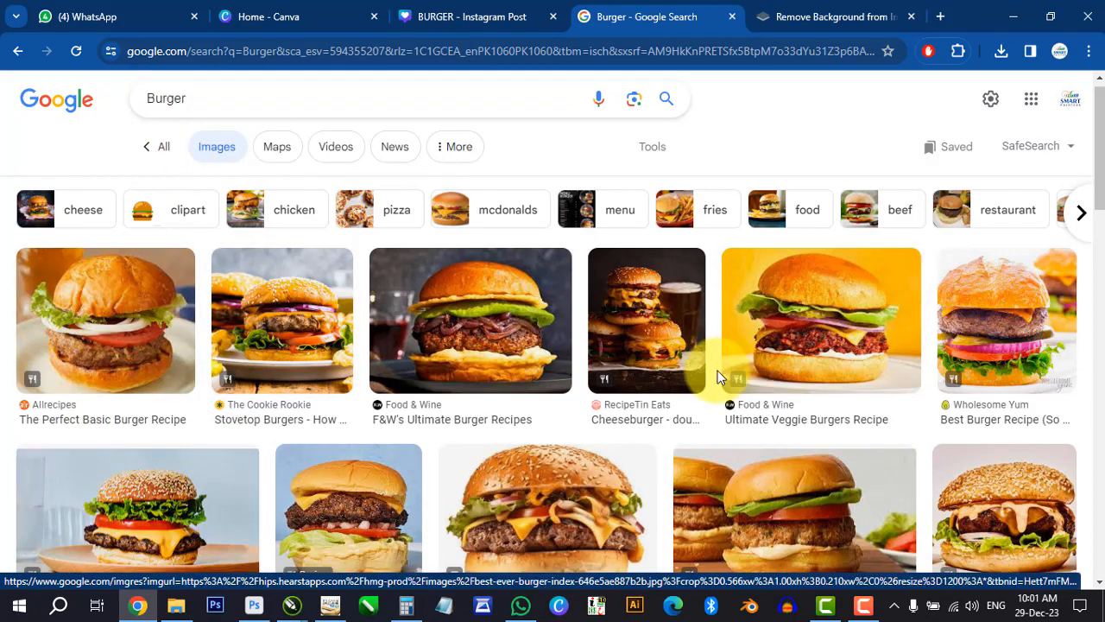
{"action": "left_click", "coordinate": [651, 152]}
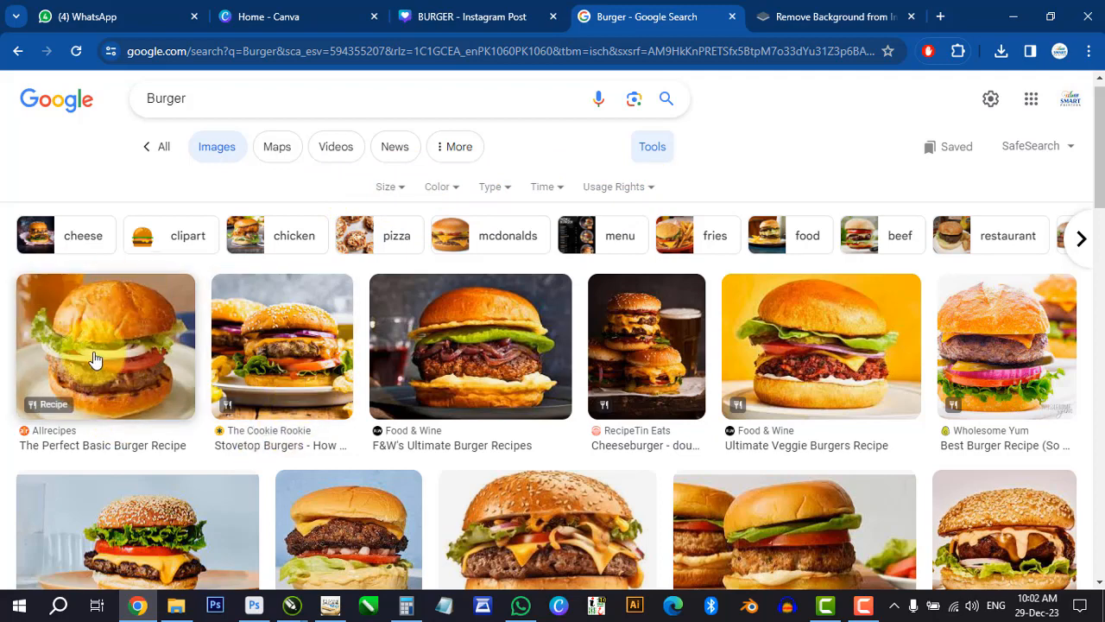
{"action": "left_click", "coordinate": [436, 204]}
{"action": "left_click", "coordinate": [458, 191]}
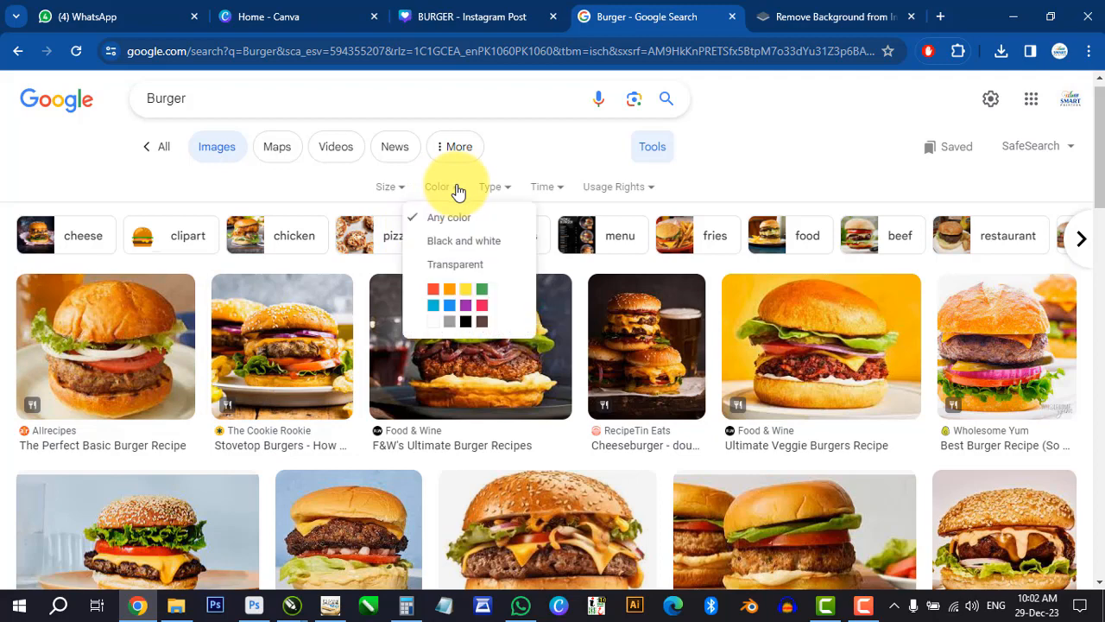
{"action": "left_click", "coordinate": [456, 265]}
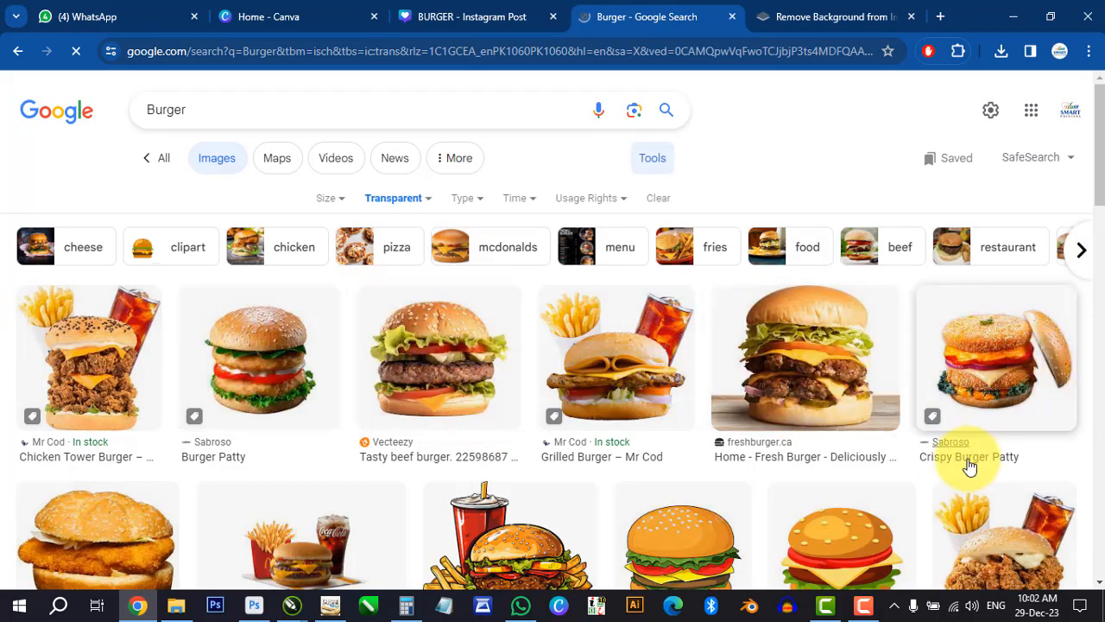
Step: Look through the transparent burger results and open the preview of the burgerbar.nl burger image
{"action": "scroll", "coordinate": [957, 481], "scroll_direction": "down", "scroll_amount": 2}
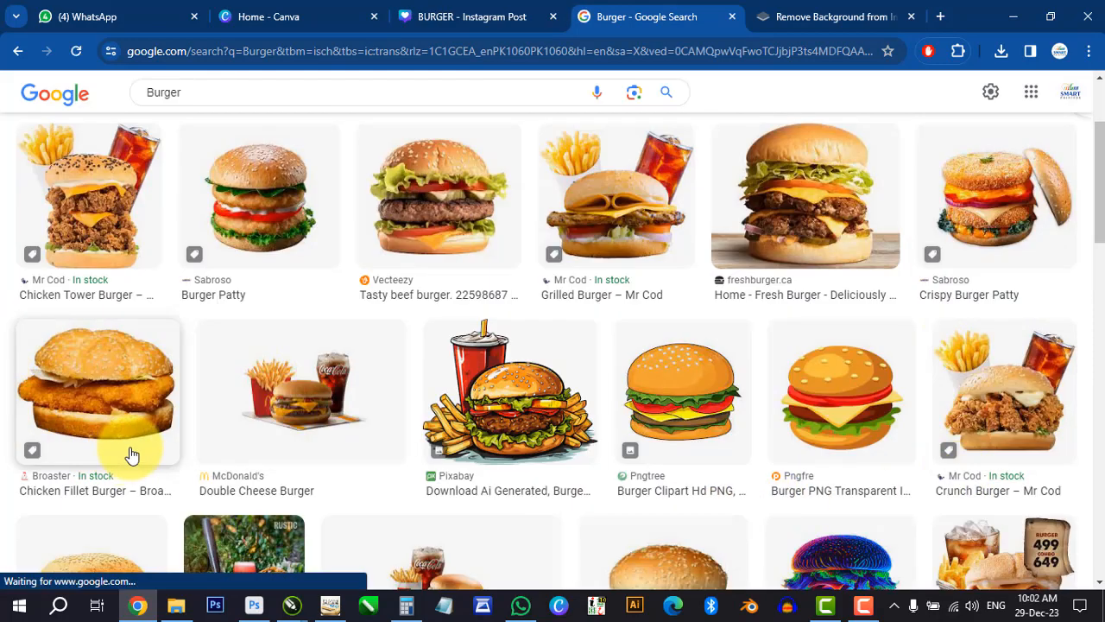
{"action": "scroll", "coordinate": [226, 414], "scroll_direction": "down", "scroll_amount": 1}
{"action": "scroll", "coordinate": [226, 415], "scroll_direction": "down", "scroll_amount": 1}
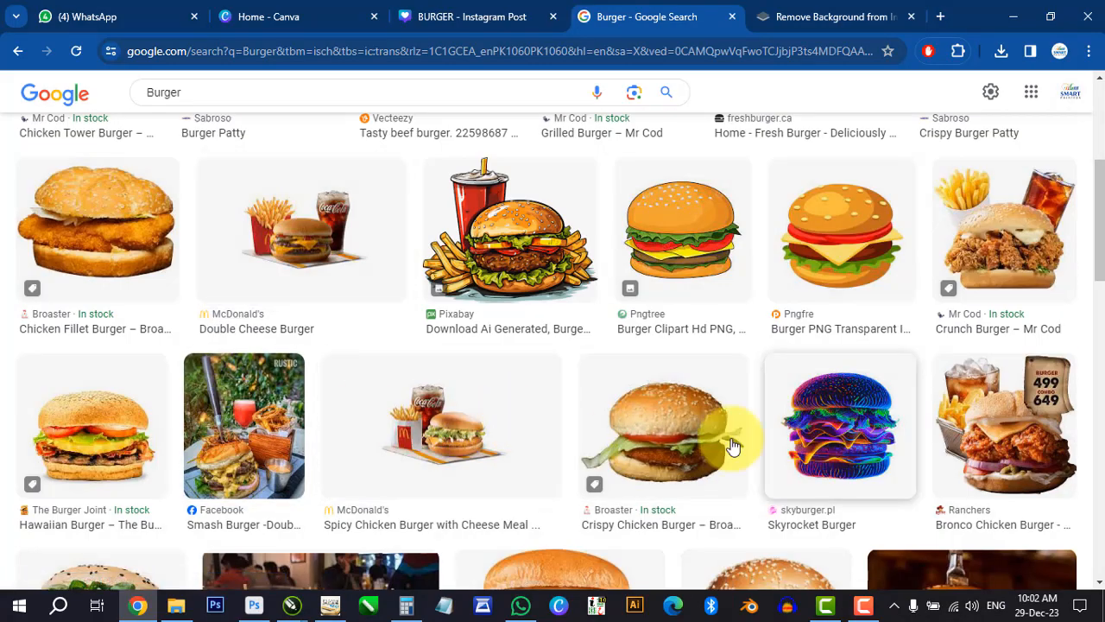
{"action": "scroll", "coordinate": [557, 446], "scroll_direction": "down", "scroll_amount": 2}
{"action": "scroll", "coordinate": [557, 446], "scroll_direction": "down", "scroll_amount": 1}
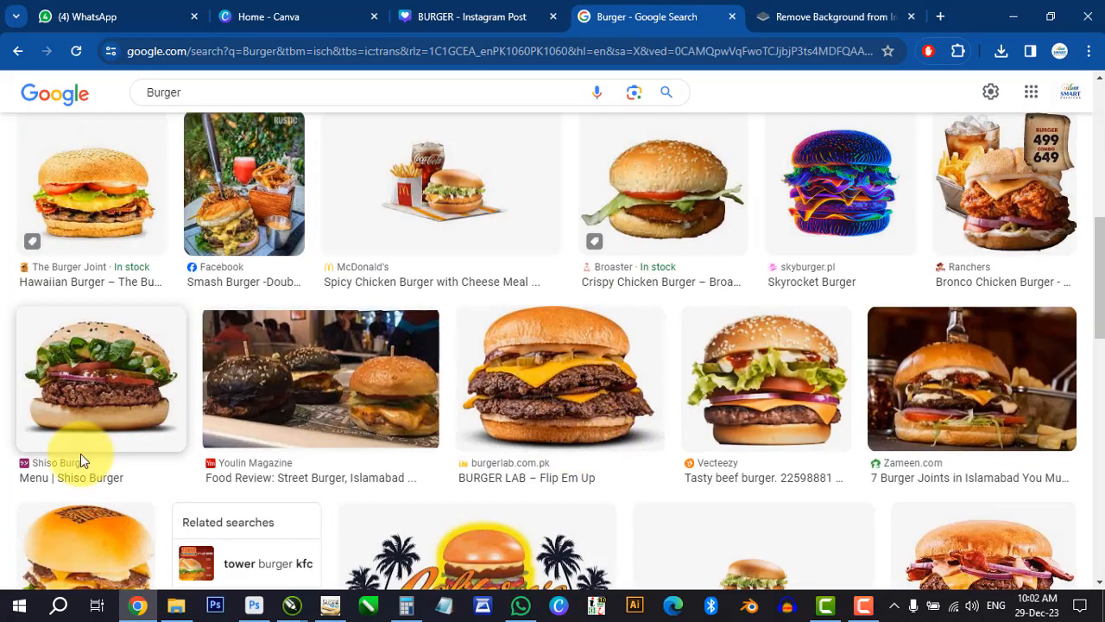
{"action": "scroll", "coordinate": [81, 458], "scroll_direction": "down", "scroll_amount": 2}
{"action": "scroll", "coordinate": [81, 464], "scroll_direction": "down", "scroll_amount": 2}
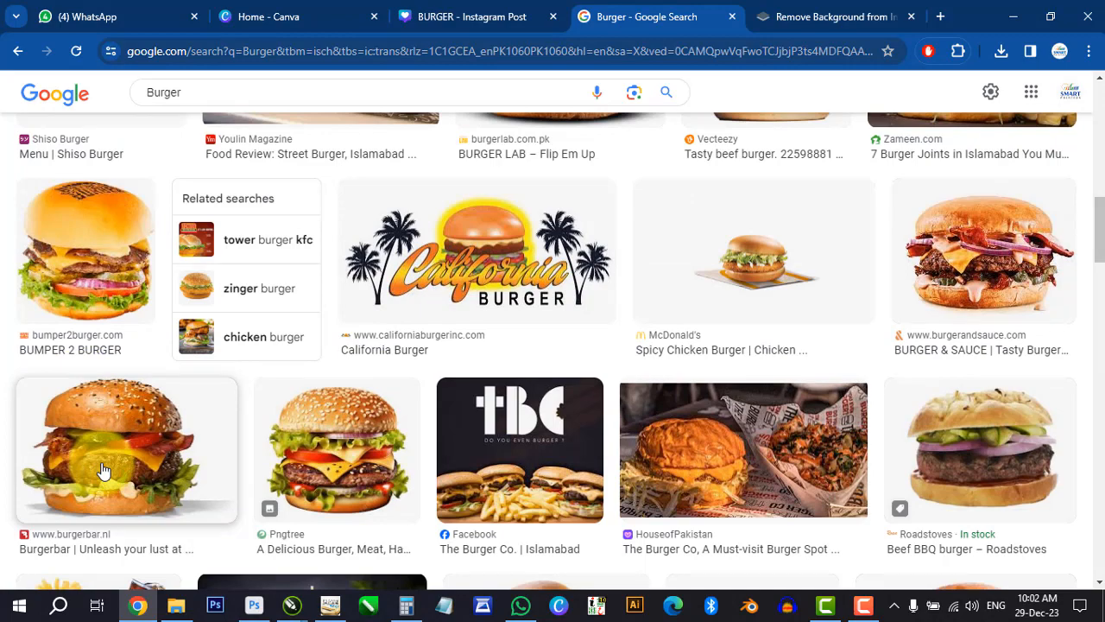
{"action": "scroll", "coordinate": [212, 499], "scroll_direction": "down", "scroll_amount": 2}
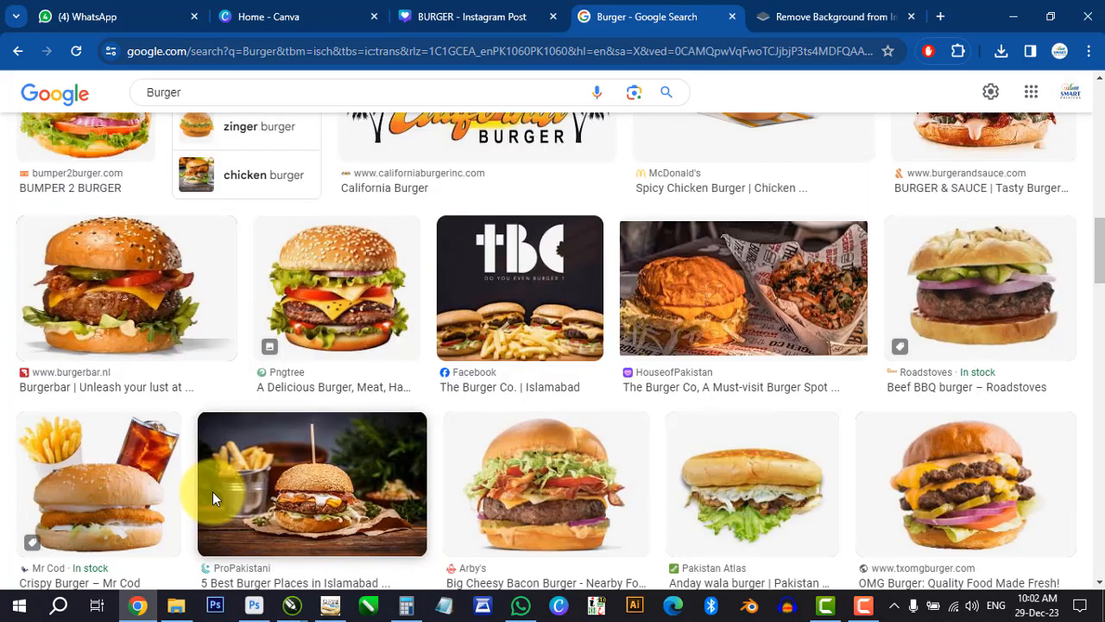
{"action": "left_click", "coordinate": [114, 285]}
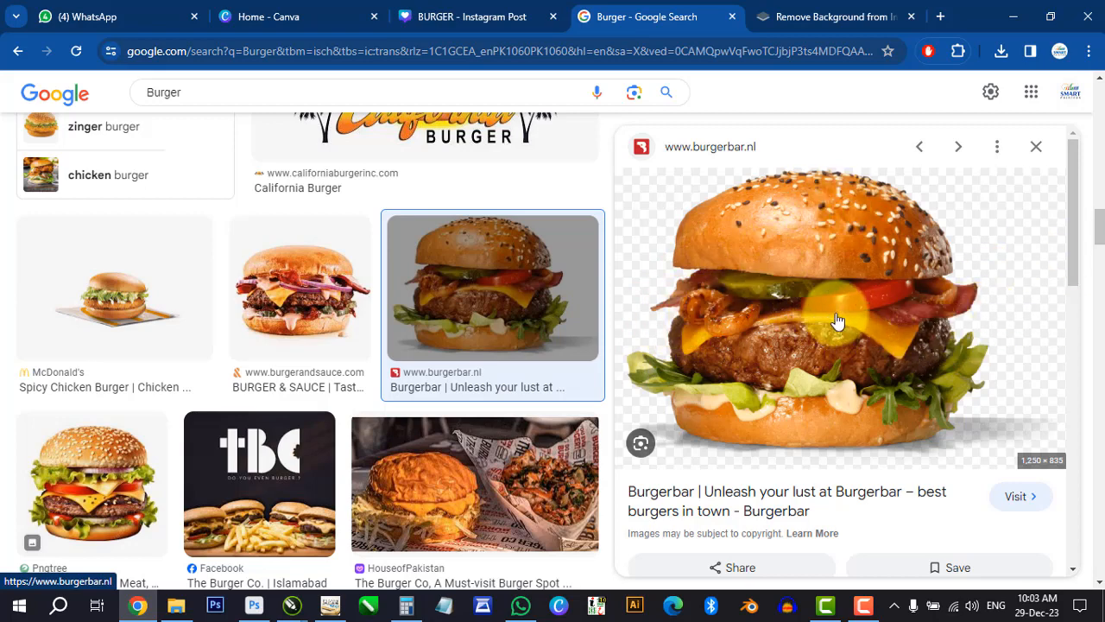
Step: Save the previewed burger image as Burgerbar_hamburgers-restaurant-best-burgers-kolksteeg-amsterdam_BURGER_03.png in the Pictures folder
{"action": "right_click", "coordinate": [768, 247]}
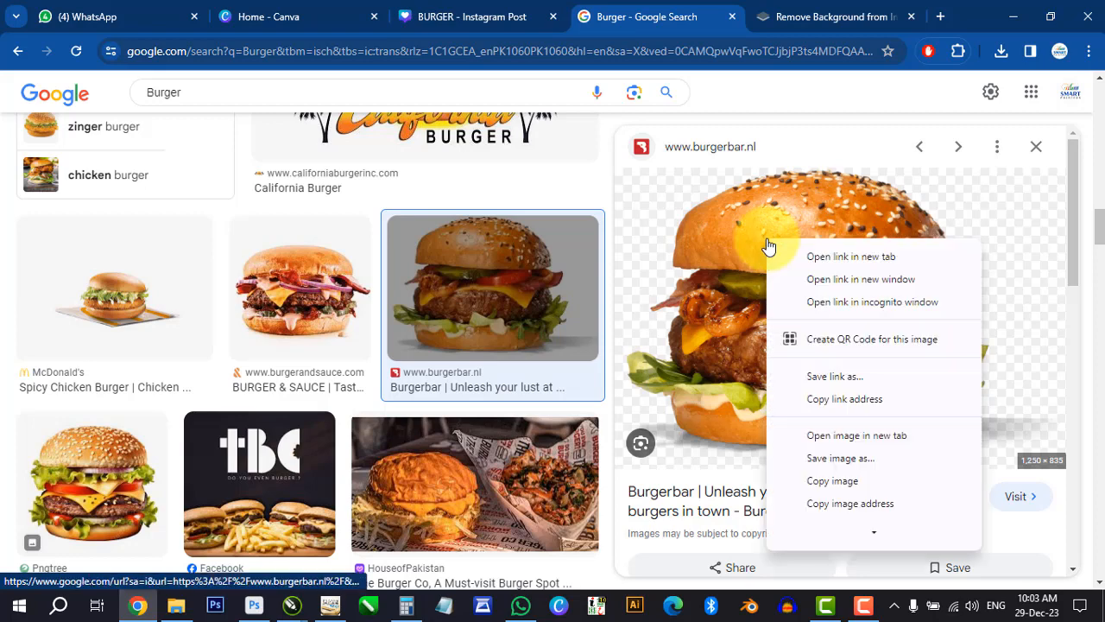
{"action": "left_click", "coordinate": [844, 459]}
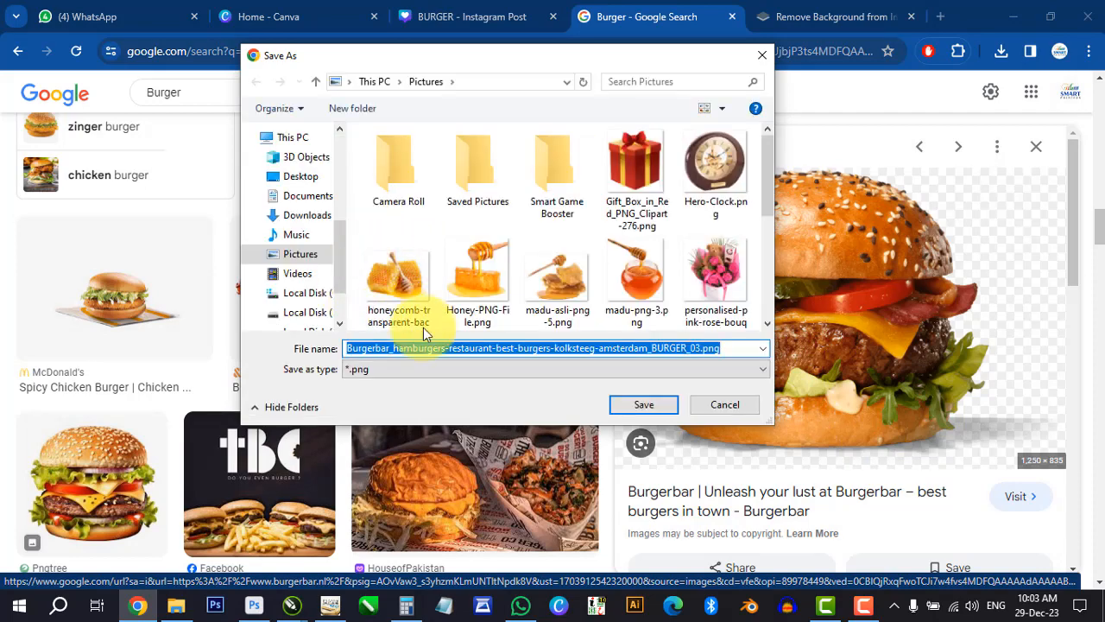
{"action": "left_click", "coordinate": [672, 402]}
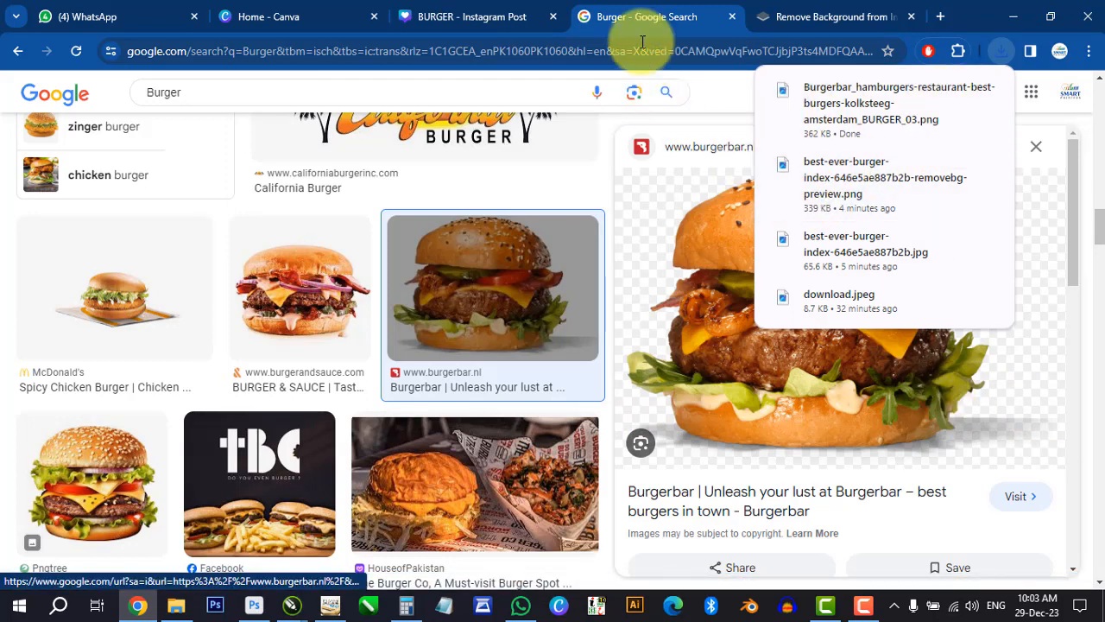
Step: Switch to the BURGER Instagram post in Canva and upload the saved Burgerbar PNG from the Pictures folder
{"action": "left_click", "coordinate": [479, 23]}
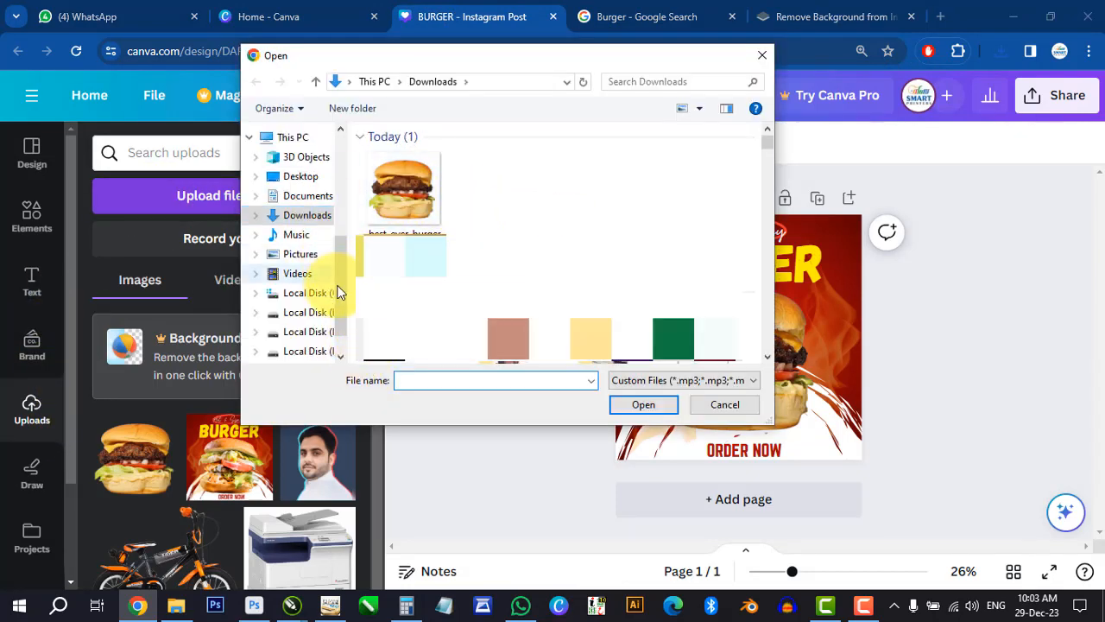
{"action": "left_click", "coordinate": [303, 254]}
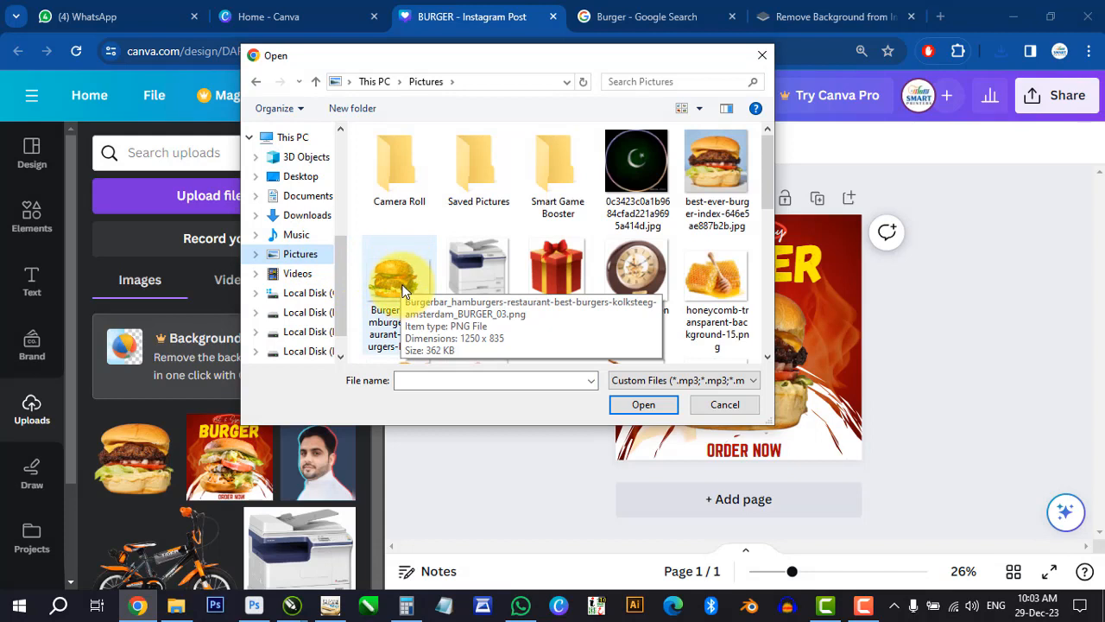
{"action": "left_click", "coordinate": [404, 313]}
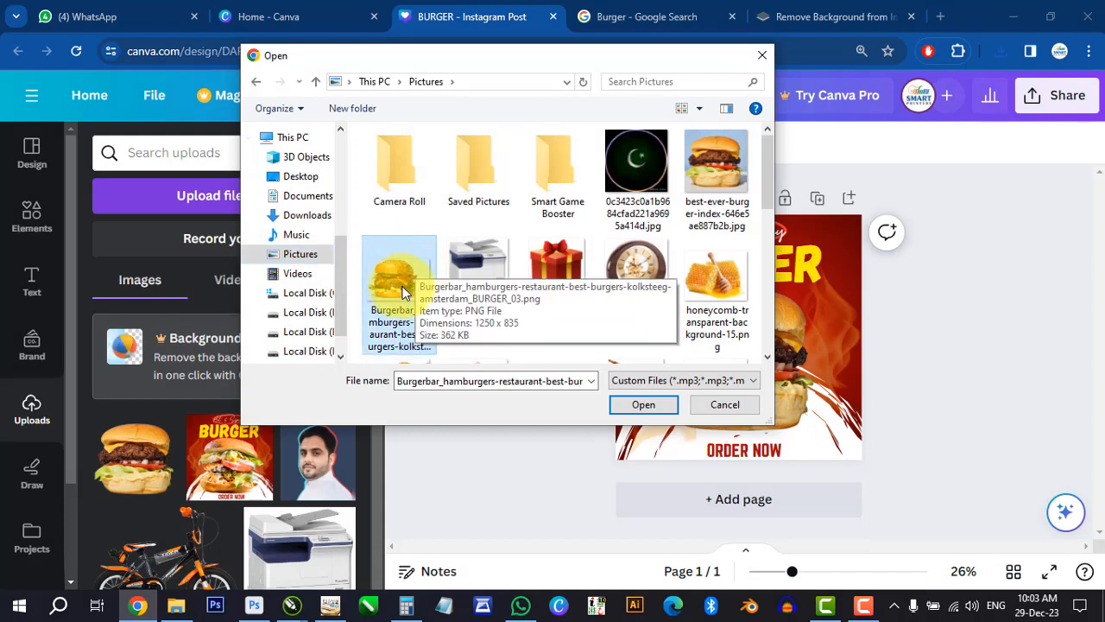
{"action": "left_click", "coordinate": [643, 405]}
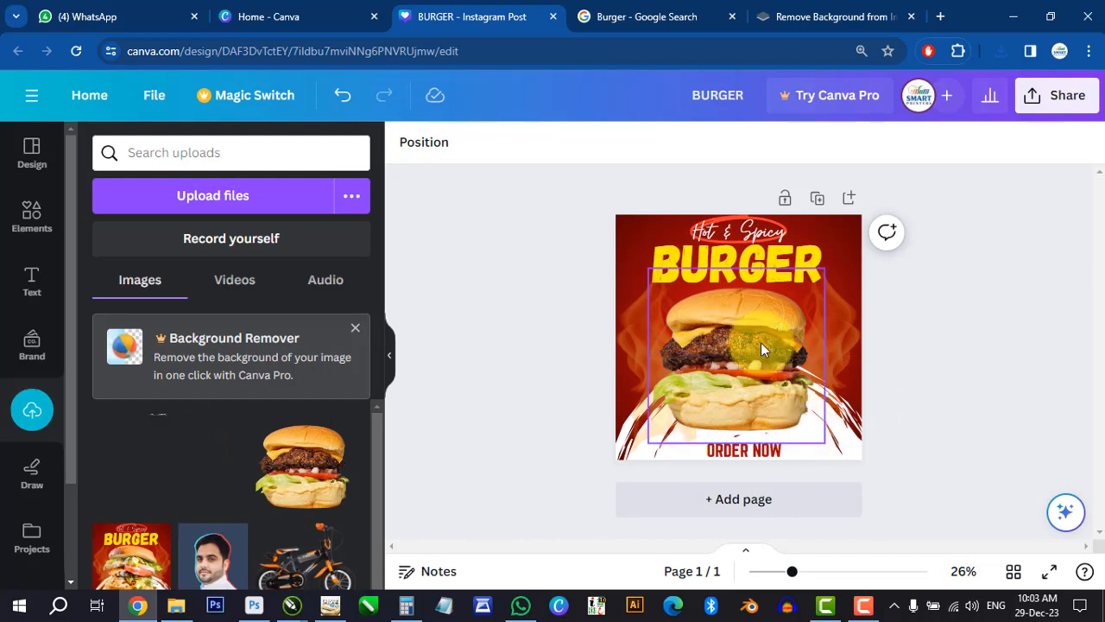
Step: Replace the existing burger on the post with the uploaded Burgerbar image, enlarged and centred between the BURGER title and ORDER NOW
{"action": "key", "text": "Delete"}
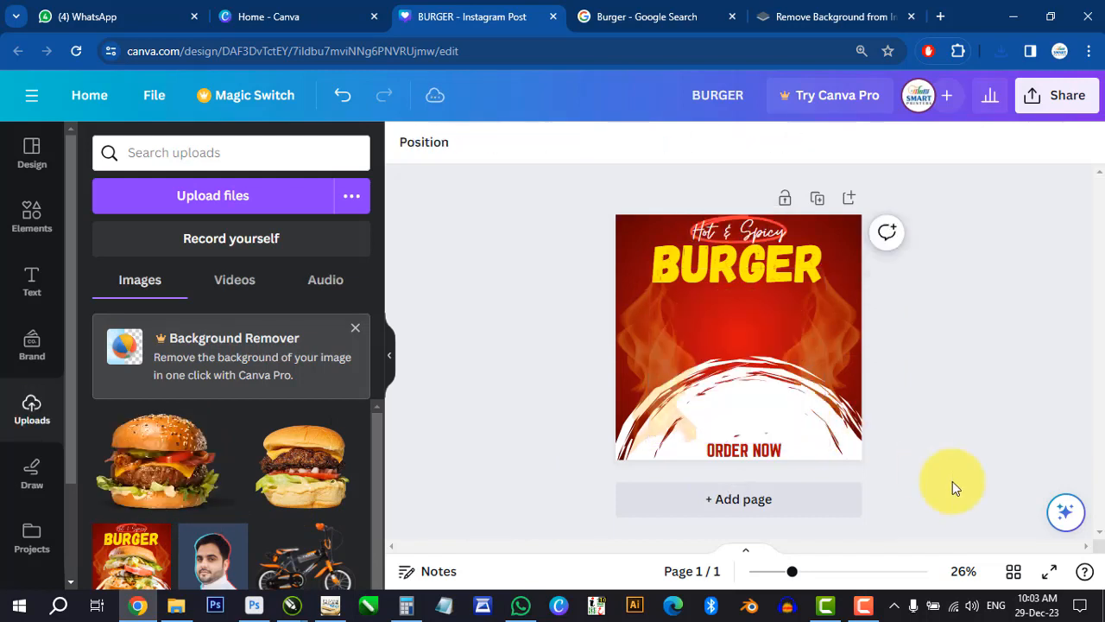
{"action": "left_click", "coordinate": [159, 470]}
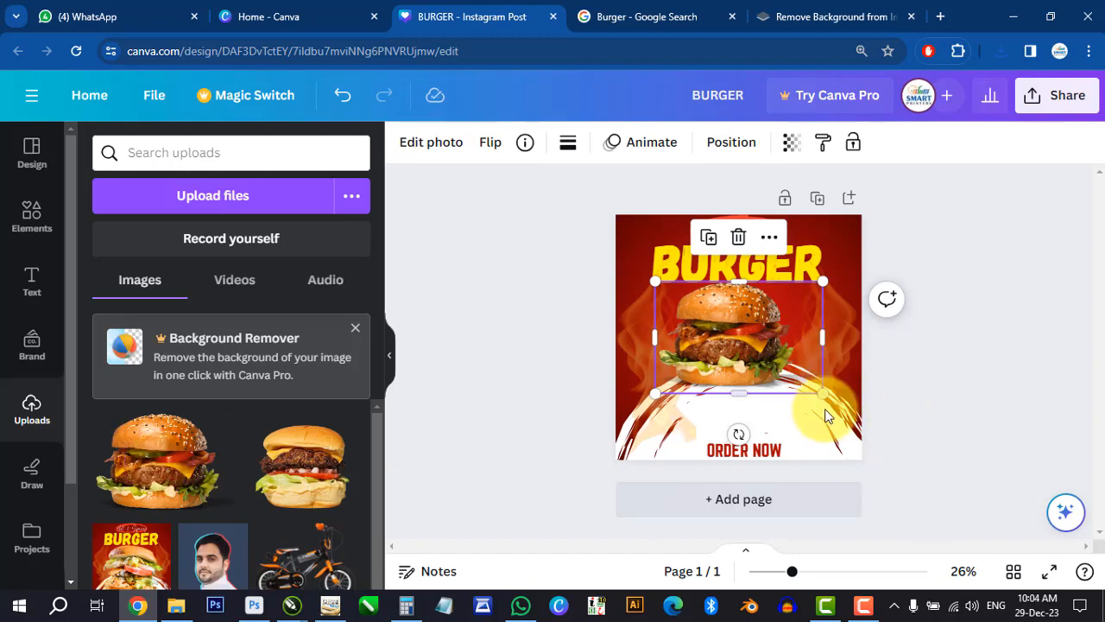
{"action": "left_click_drag", "start_coordinate": [826, 396], "coordinate": [907, 450]}
{"action": "left_click_drag", "start_coordinate": [780, 340], "coordinate": [763, 340]}
{"action": "left_click_drag", "start_coordinate": [882, 452], "coordinate": [873, 445]}
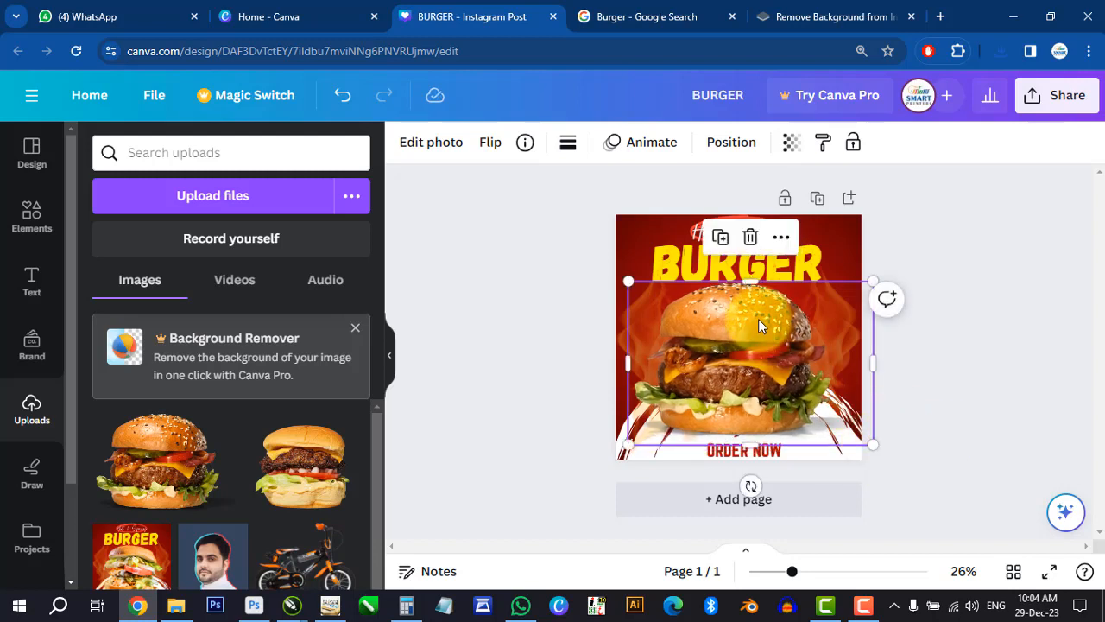
{"action": "left_click_drag", "start_coordinate": [758, 321], "coordinate": [766, 321]}
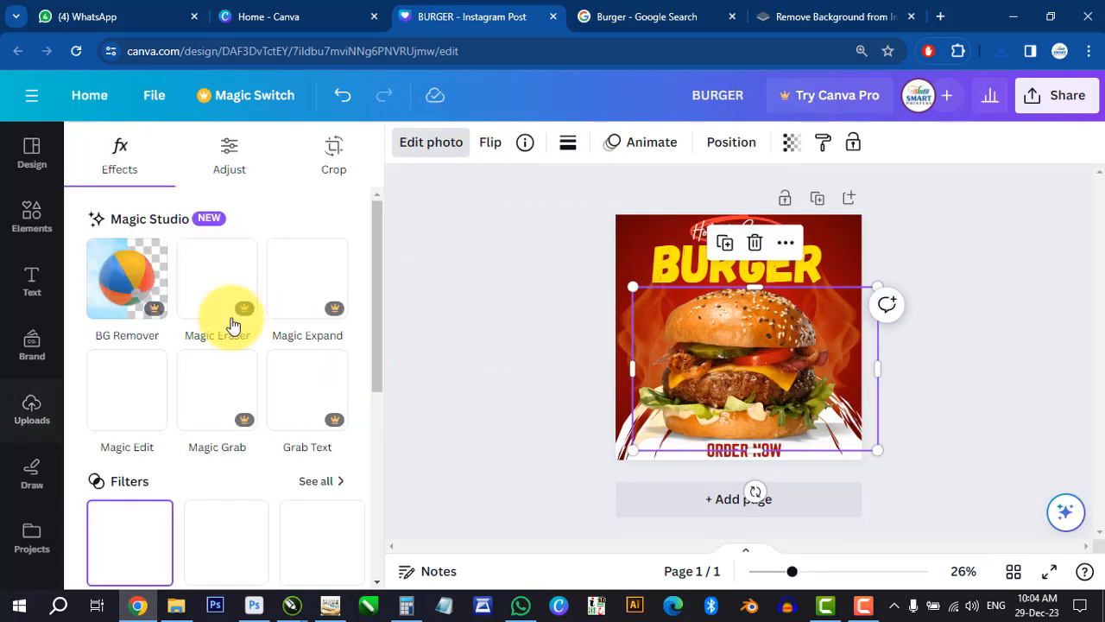
Step: Raise the burger photo's brightness and contrast slightly with the image adjustments, then deselect the photo
{"action": "left_click", "coordinate": [230, 151]}
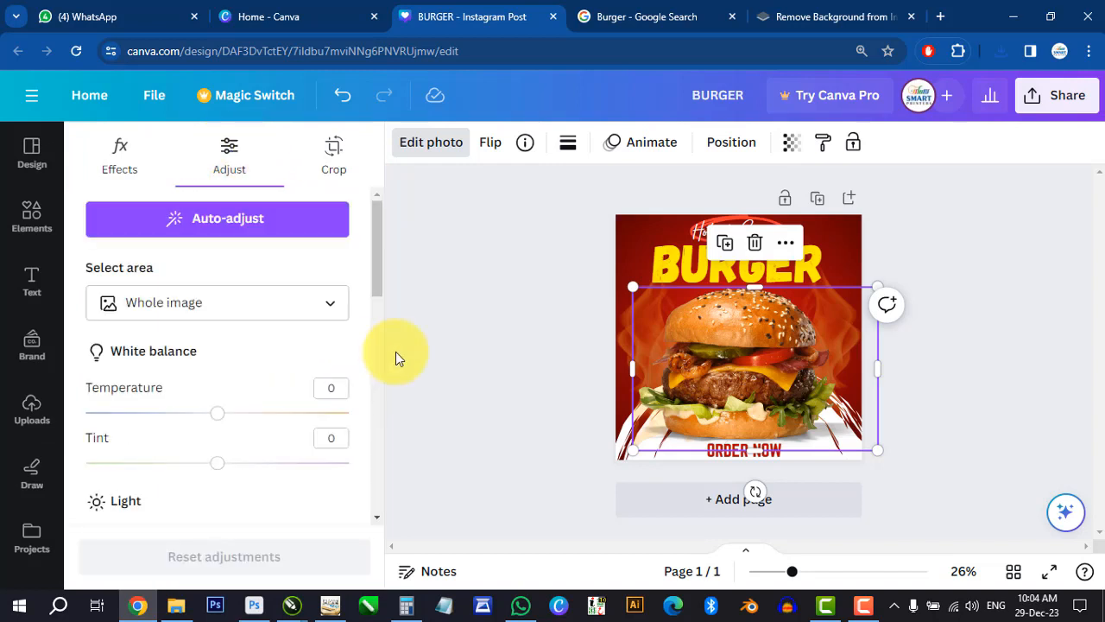
{"action": "scroll", "coordinate": [255, 432], "scroll_direction": "down", "scroll_amount": 5}
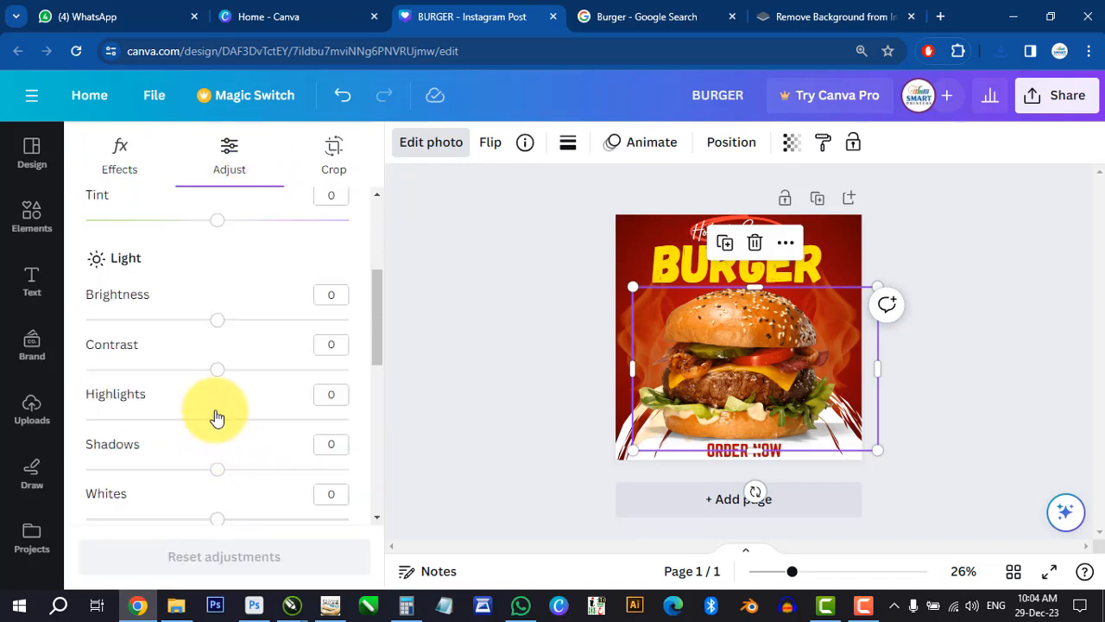
{"action": "left_click_drag", "start_coordinate": [221, 322], "coordinate": [228, 320]}
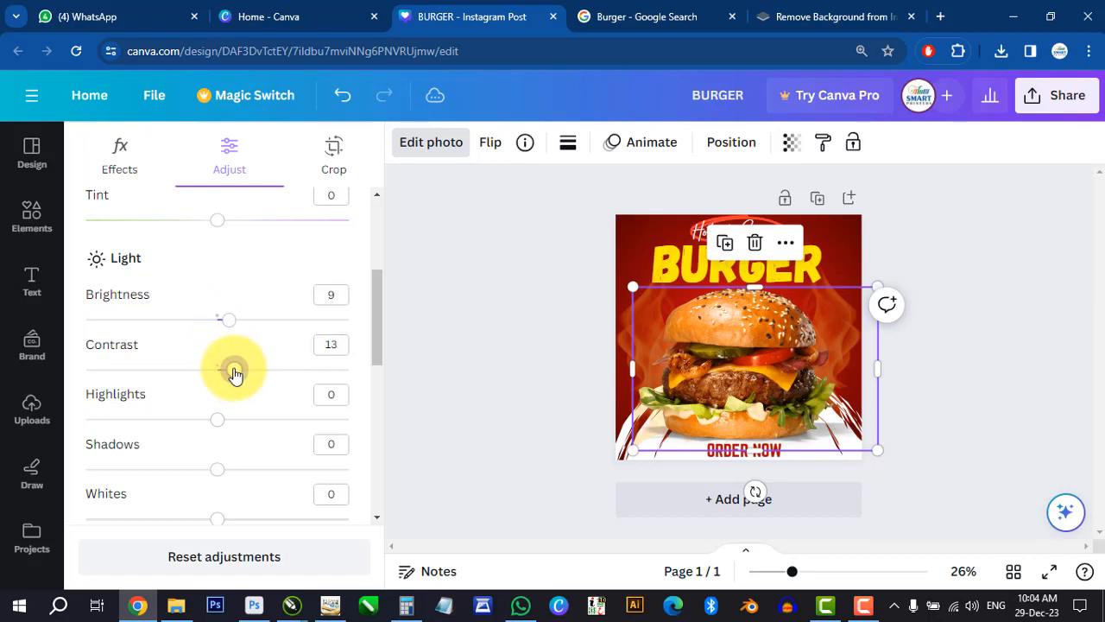
{"action": "left_click_drag", "start_coordinate": [234, 373], "coordinate": [231, 370]}
{"action": "mouse_move", "coordinate": [227, 321]}
{"action": "left_mouse_down"}
{"action": "mouse_move", "coordinate": [249, 326]}
{"action": "mouse_move", "coordinate": [237, 321]}
{"action": "left_mouse_up"}
{"action": "left_click", "coordinate": [760, 415]}
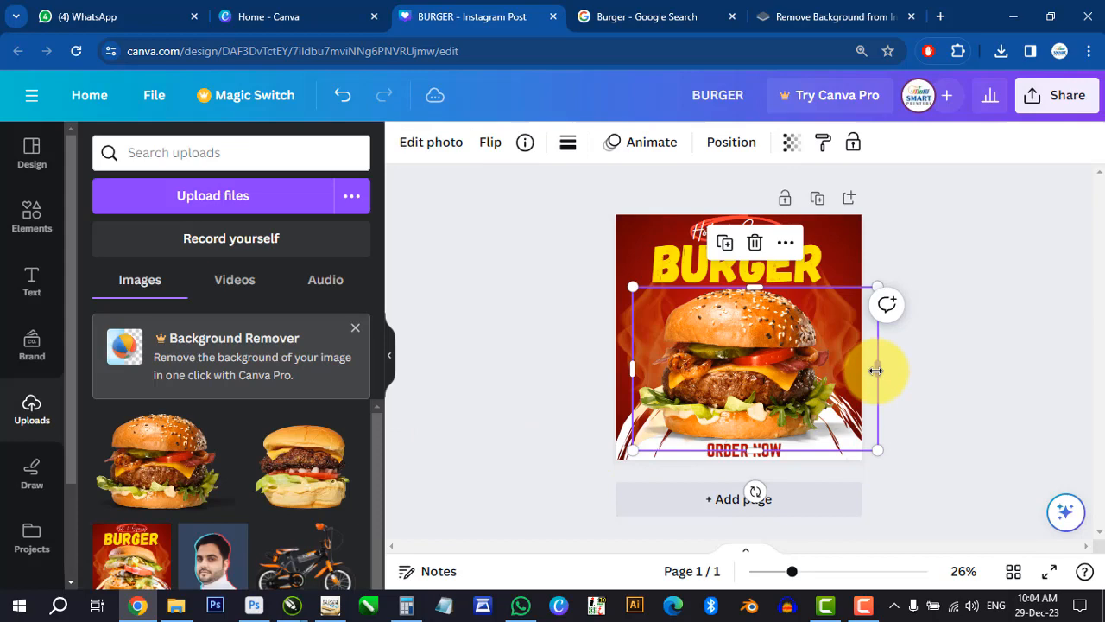
{"action": "left_click", "coordinate": [974, 409]}
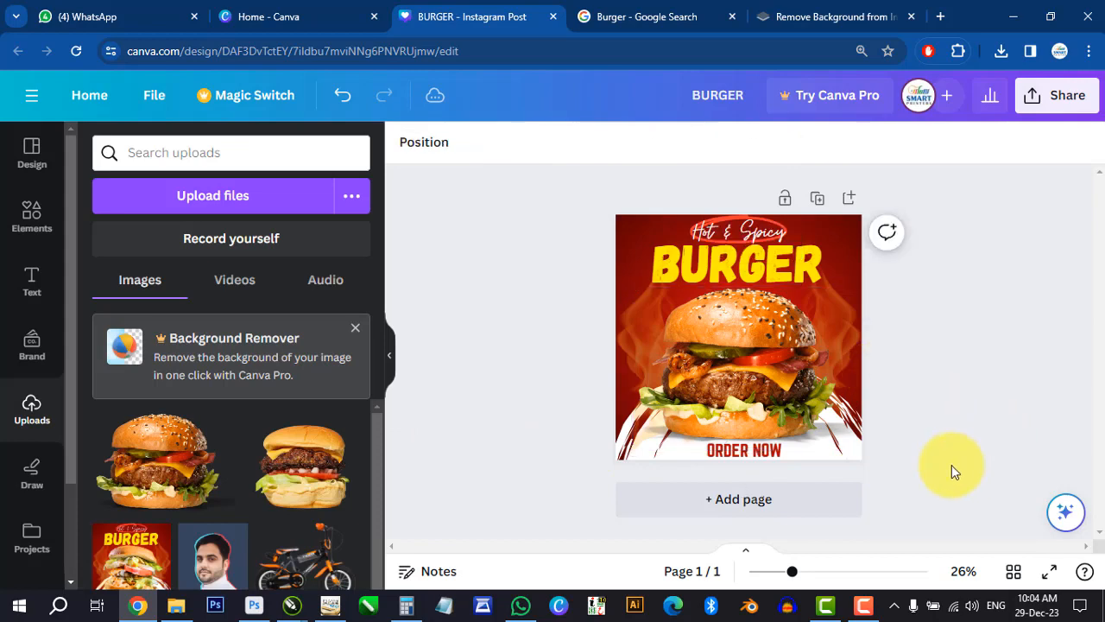
Step: Return to the Google burger results, close the image preview, check the Transparent colour filter and review the filtered images
{"action": "left_click", "coordinate": [647, 16]}
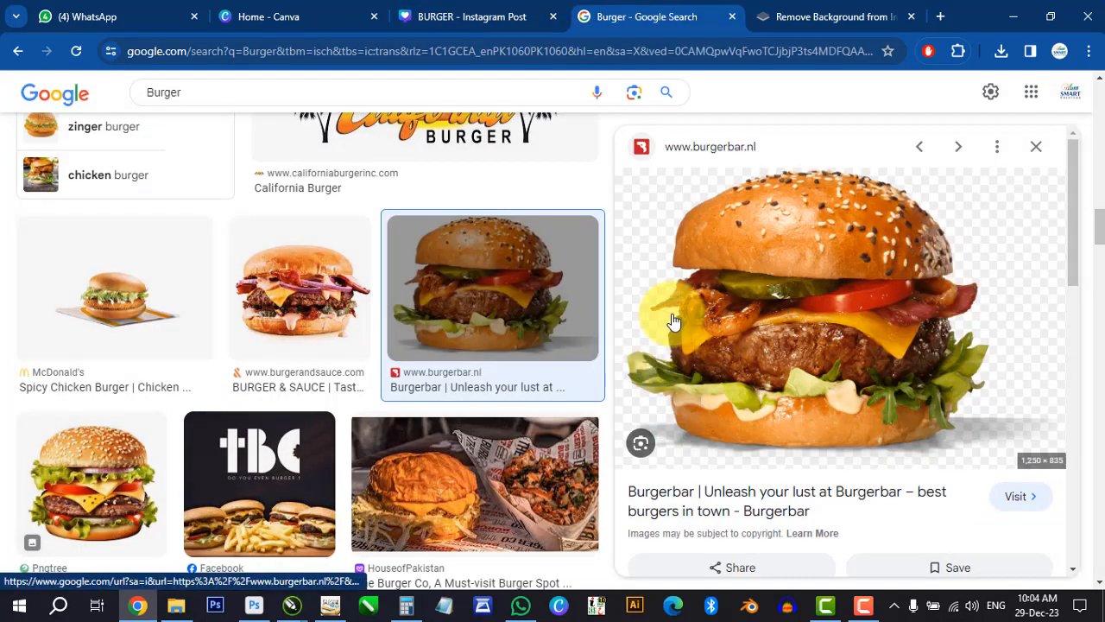
{"action": "left_click", "coordinate": [414, 318]}
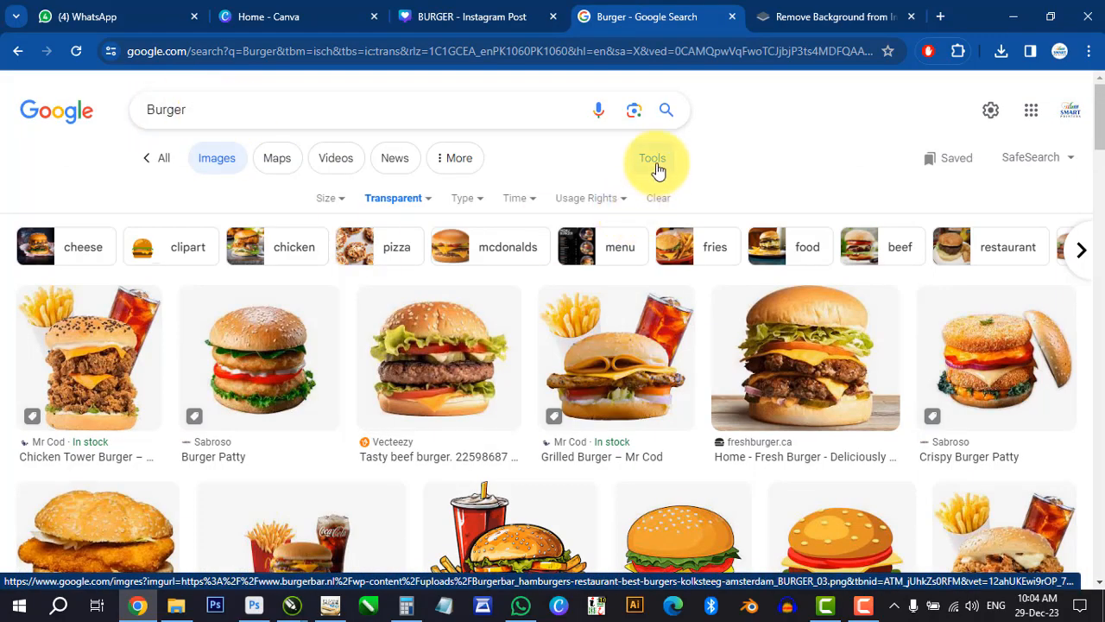
{"action": "left_click", "coordinate": [427, 198]}
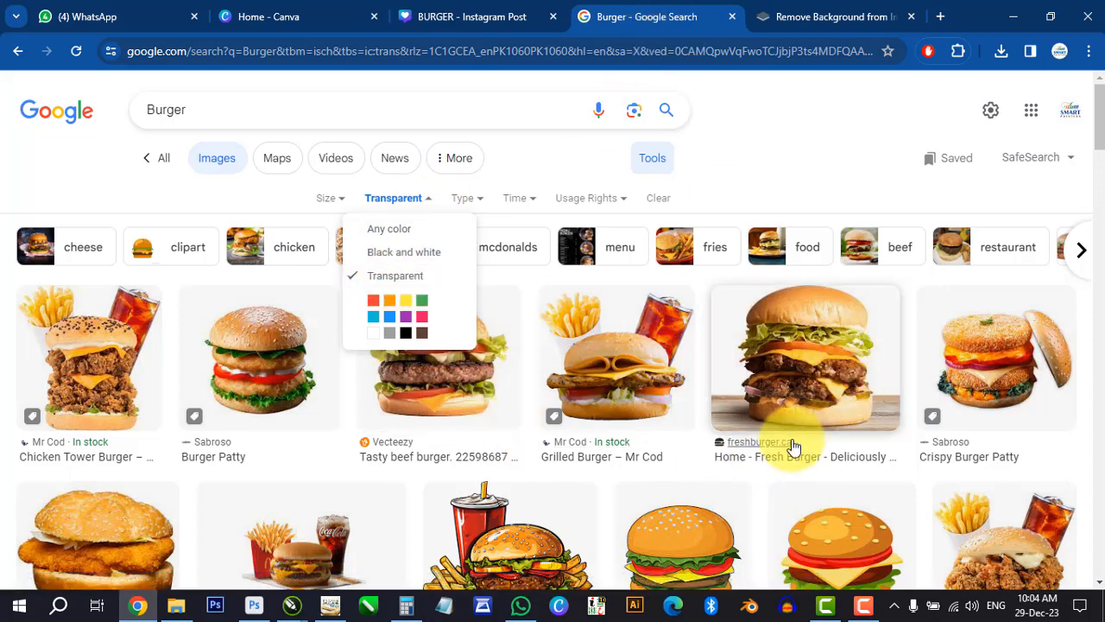
{"action": "scroll", "coordinate": [811, 330], "scroll_direction": "down", "scroll_amount": 1}
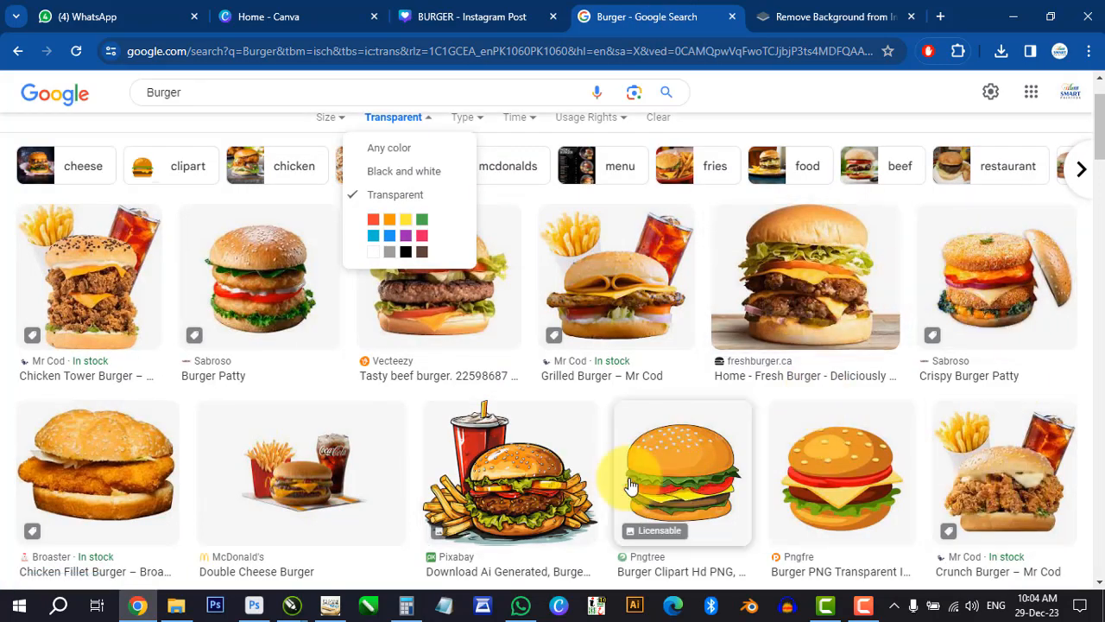
{"action": "scroll", "coordinate": [481, 476], "scroll_direction": "down", "scroll_amount": 2}
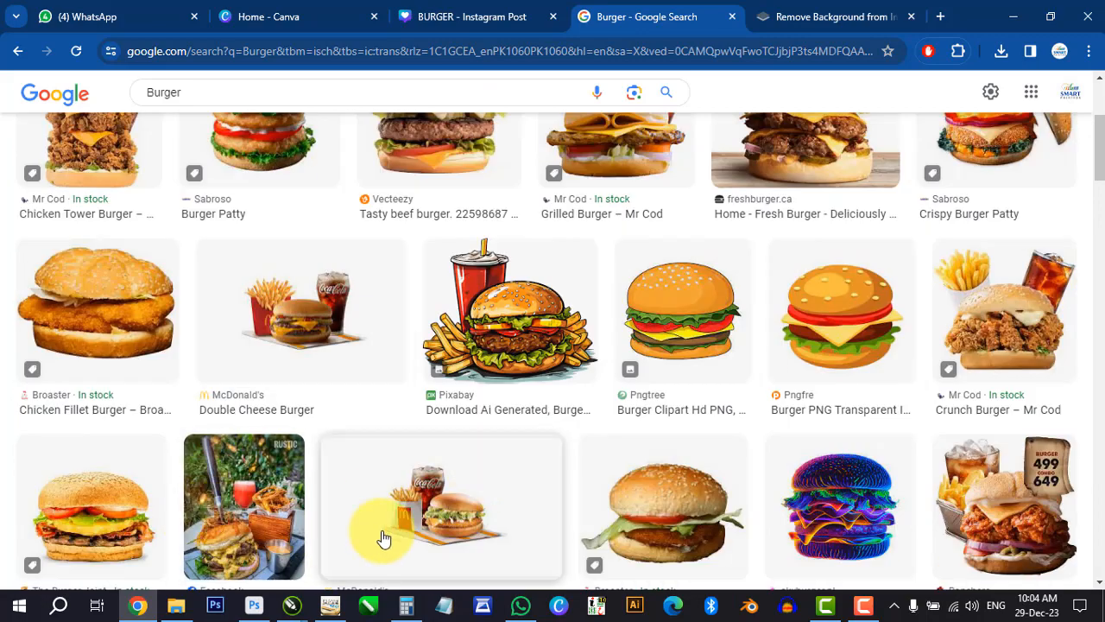
{"action": "scroll", "coordinate": [469, 530], "scroll_direction": "down", "scroll_amount": 2}
{"action": "scroll", "coordinate": [469, 530], "scroll_direction": "up", "scroll_amount": 5}
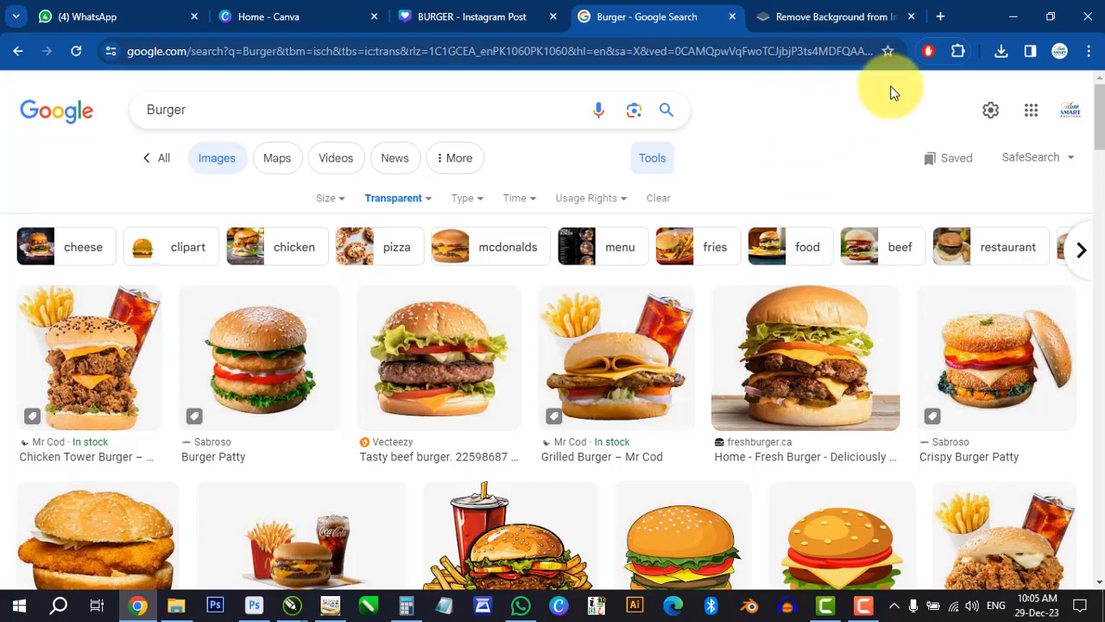
Step: Open pngegg.com in a new browser tab and look over its transparent PNG images
{"action": "left_click", "coordinate": [940, 17]}
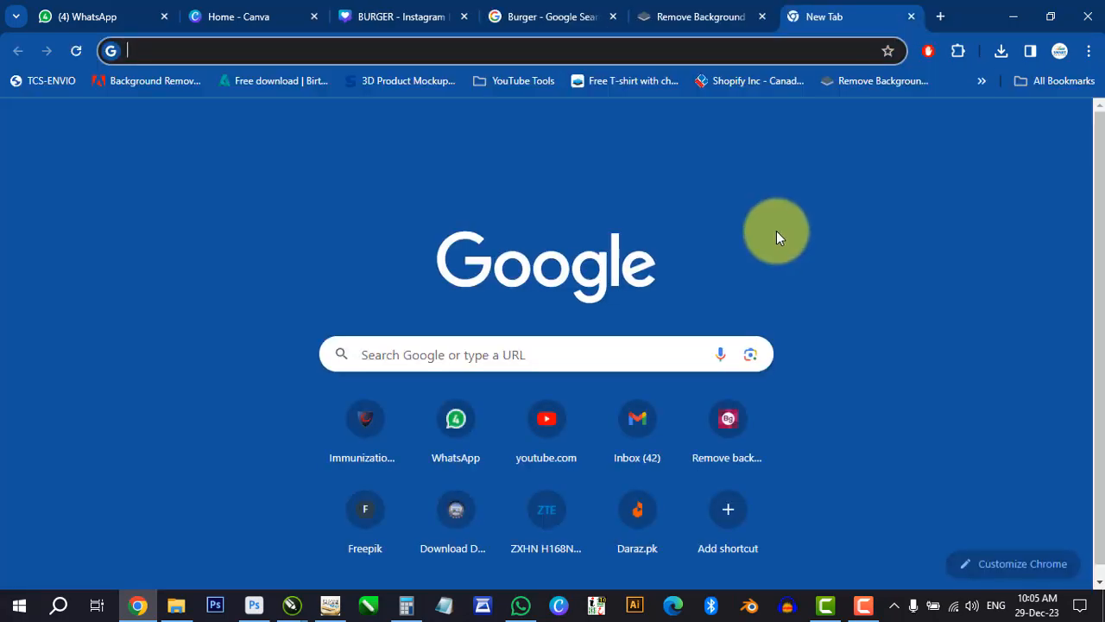
{"action": "type", "text": "png"}
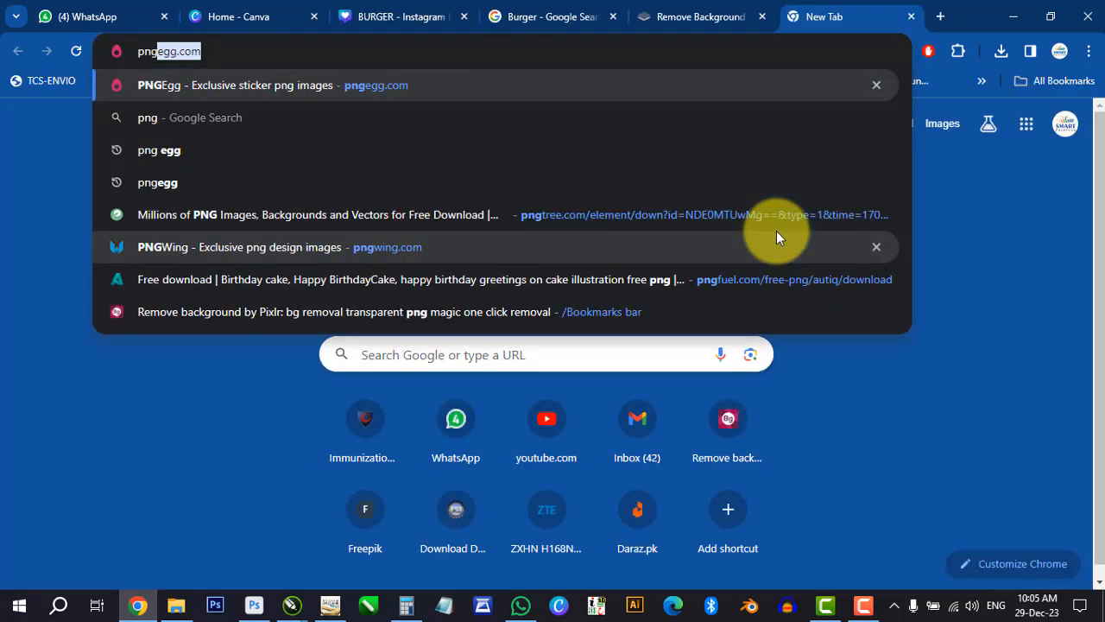
{"action": "key", "text": "Right"}
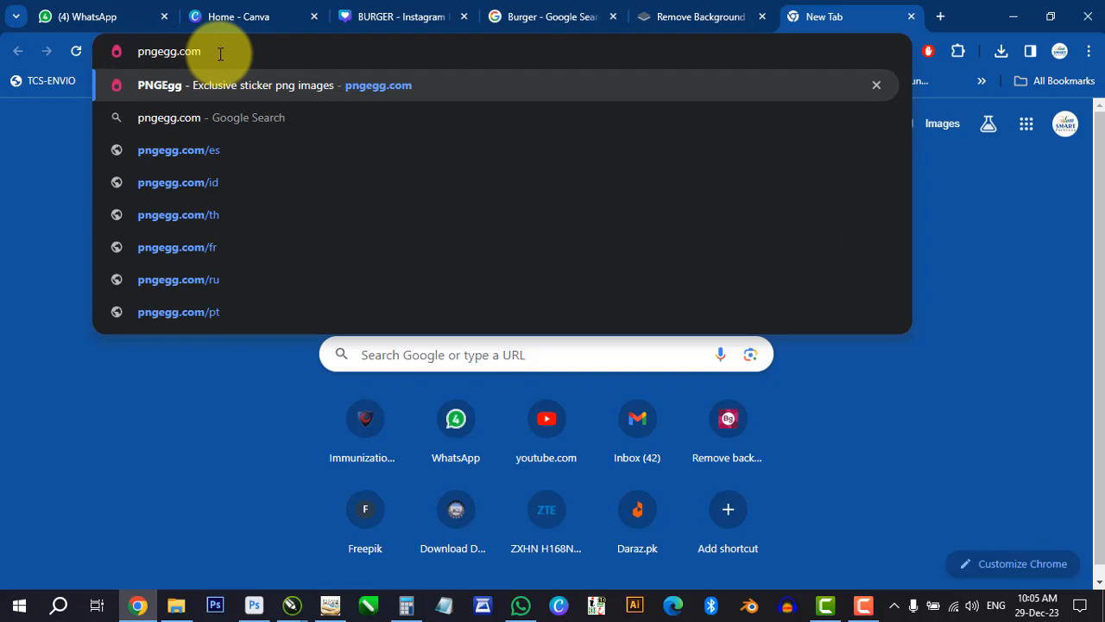
{"action": "key", "text": "Return"}
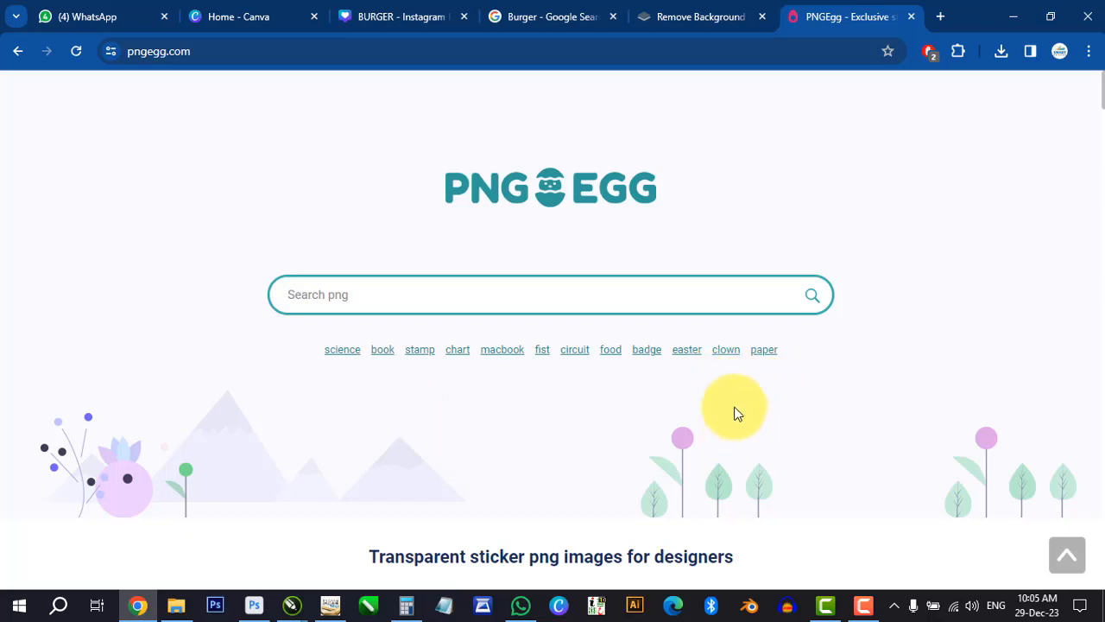
{"action": "scroll", "coordinate": [548, 466], "scroll_direction": "down", "scroll_amount": 2}
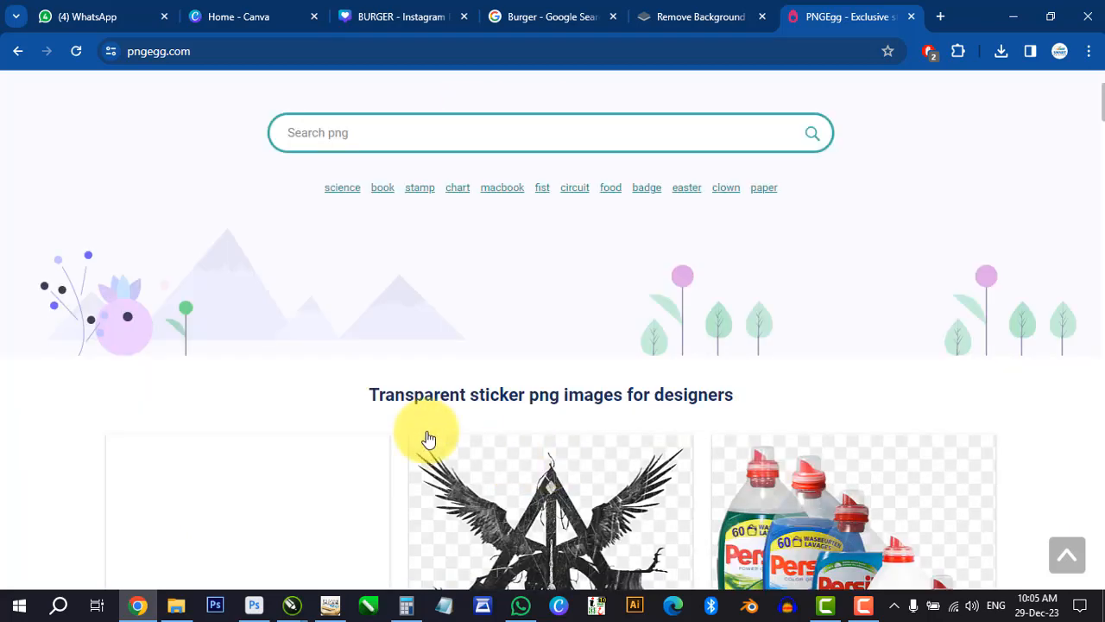
{"action": "scroll", "coordinate": [286, 446], "scroll_direction": "down", "scroll_amount": 3}
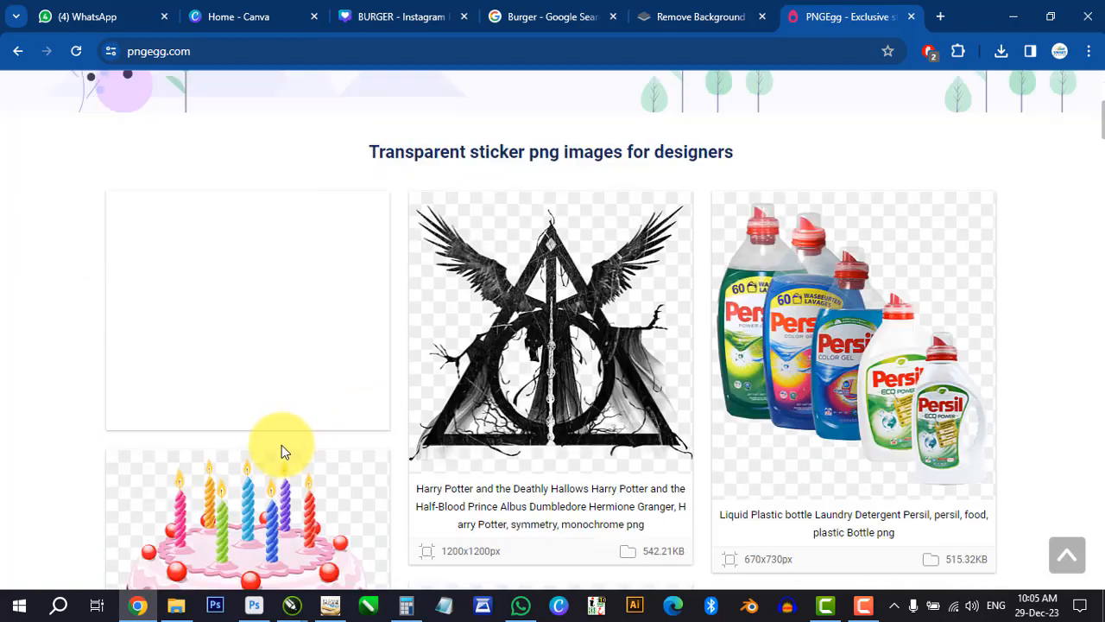
{"action": "scroll", "coordinate": [391, 419], "scroll_direction": "down", "scroll_amount": 3}
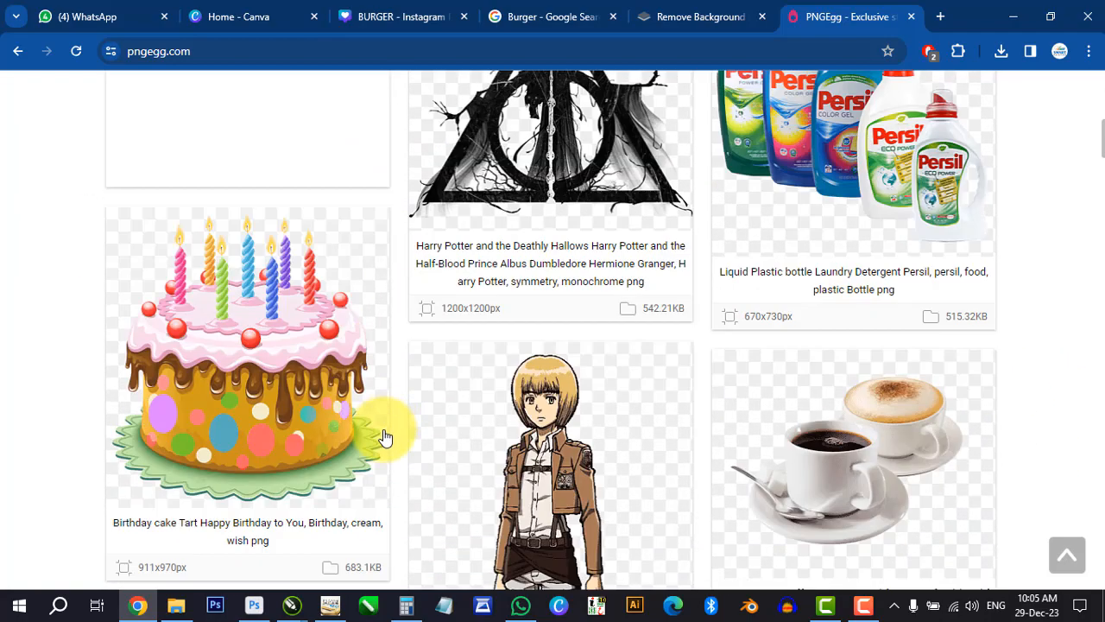
Step: Look over the sample PNG images on the home page and search the site for burger
{"action": "scroll", "coordinate": [385, 437], "scroll_direction": "down", "scroll_amount": 1}
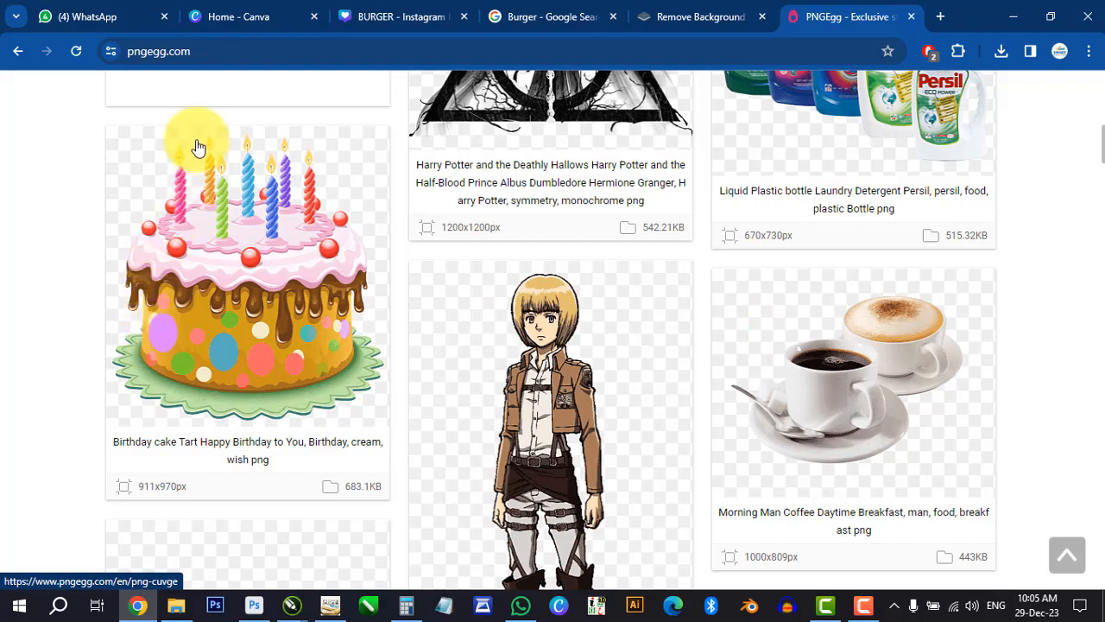
{"action": "scroll", "coordinate": [1018, 436], "scroll_direction": "down", "scroll_amount": 6}
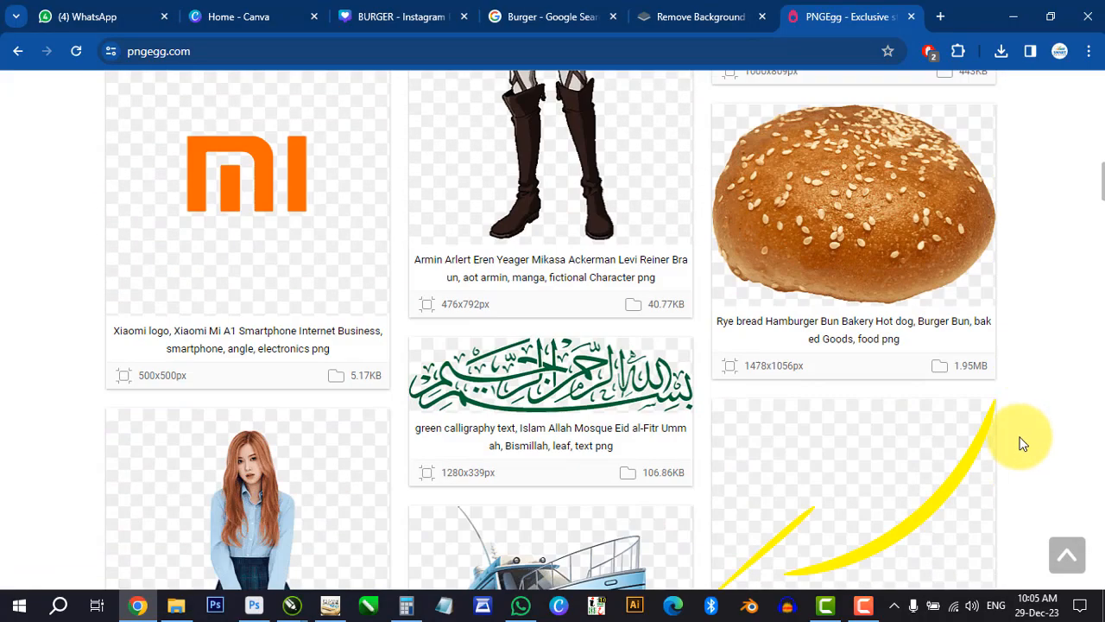
{"action": "scroll", "coordinate": [1021, 443], "scroll_direction": "down", "scroll_amount": 12}
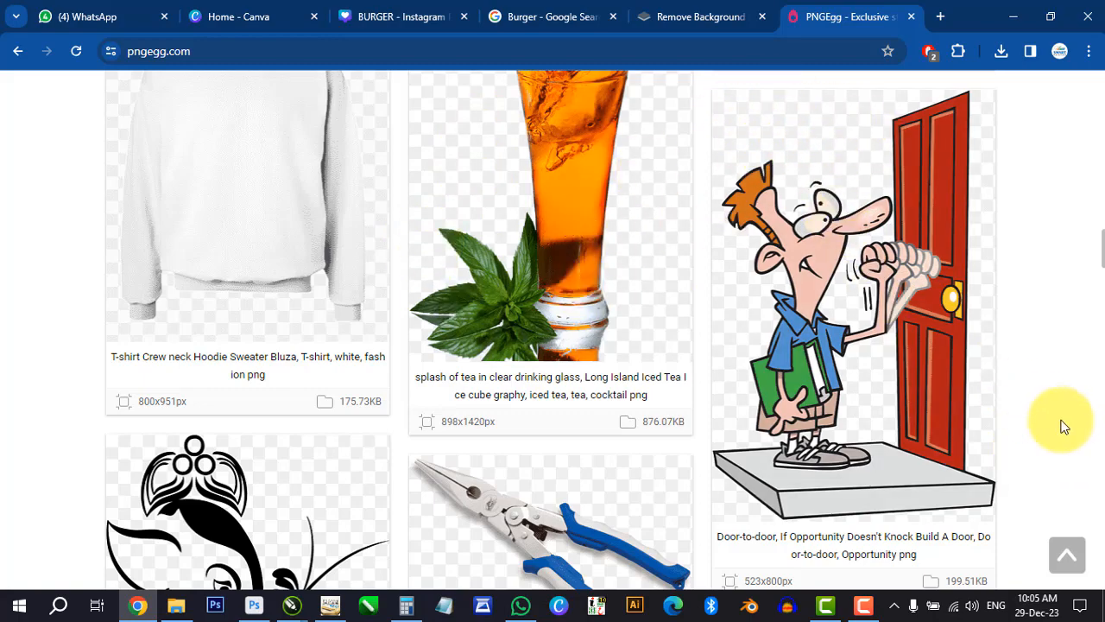
{"action": "scroll", "coordinate": [1060, 423], "scroll_direction": "down", "scroll_amount": 6}
{"action": "scroll", "coordinate": [1021, 424], "scroll_direction": "up", "scroll_amount": 4}
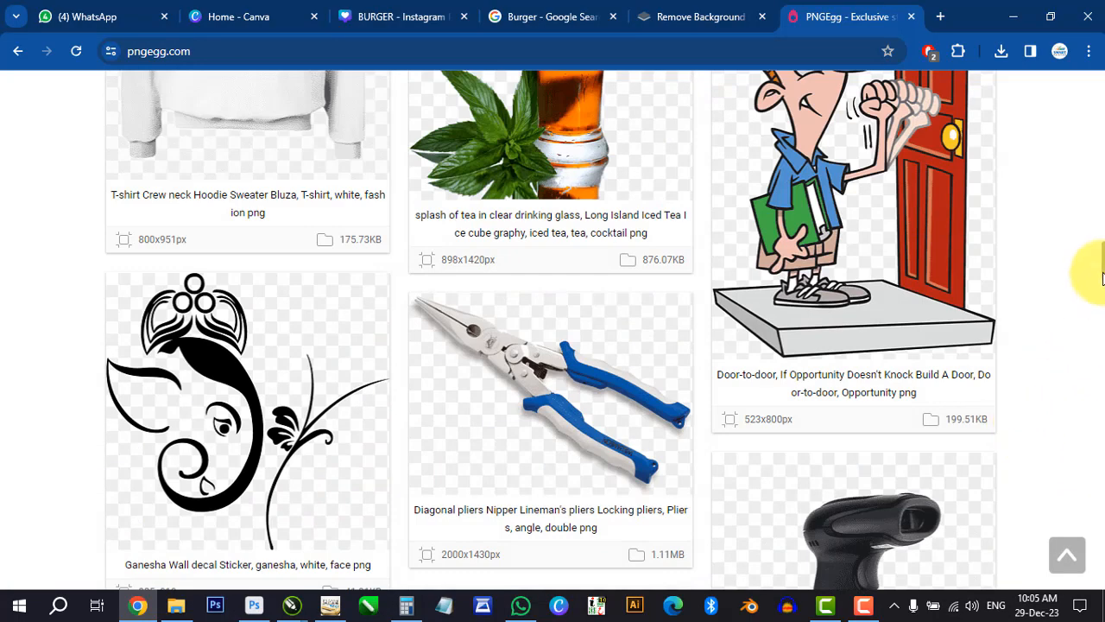
{"action": "left_click_drag", "start_coordinate": [1103, 278], "coordinate": [1087, 91]}
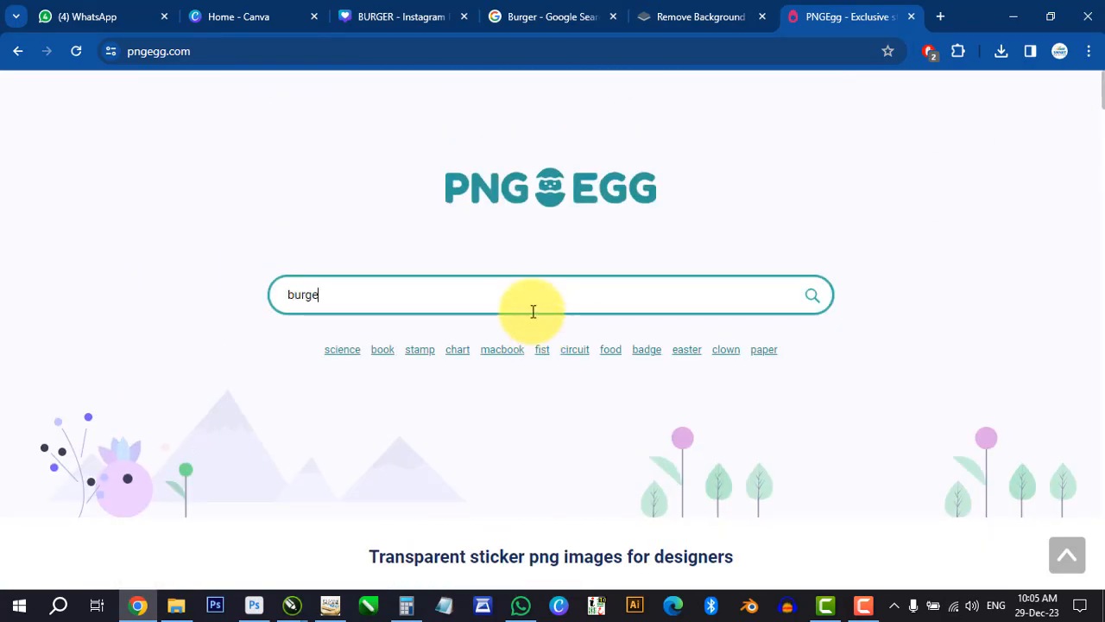
{"action": "key", "text": "Return"}
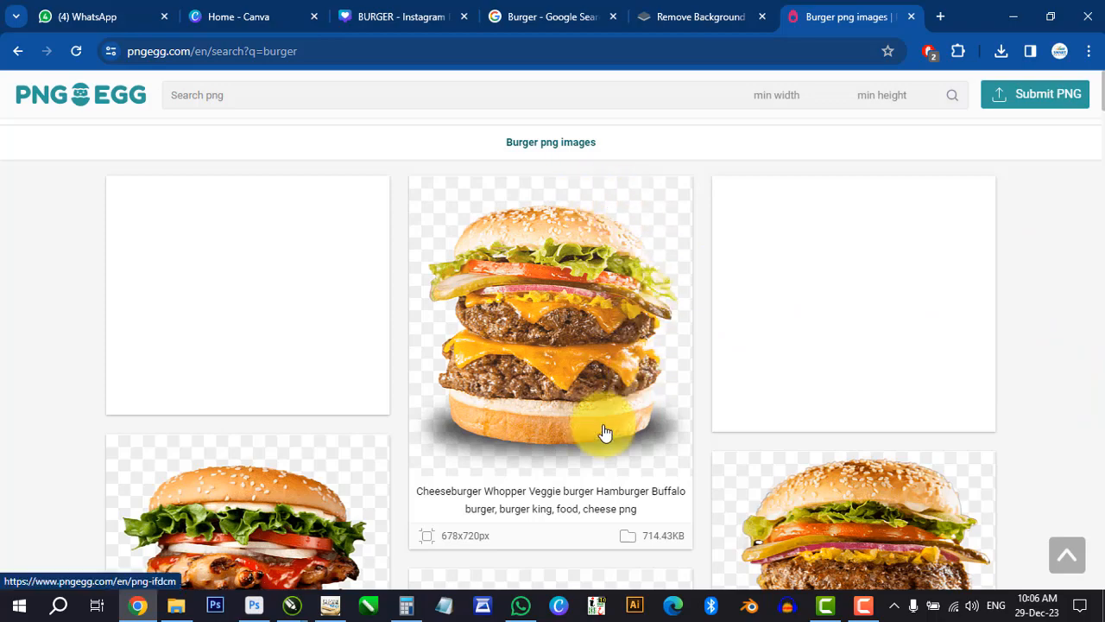
Step: Browse the burger search results and examine the available transparent burger PNG images with their sizes
{"action": "scroll", "coordinate": [1065, 486], "scroll_direction": "down", "scroll_amount": 5}
{"action": "scroll", "coordinate": [1024, 483], "scroll_direction": "down", "scroll_amount": 2}
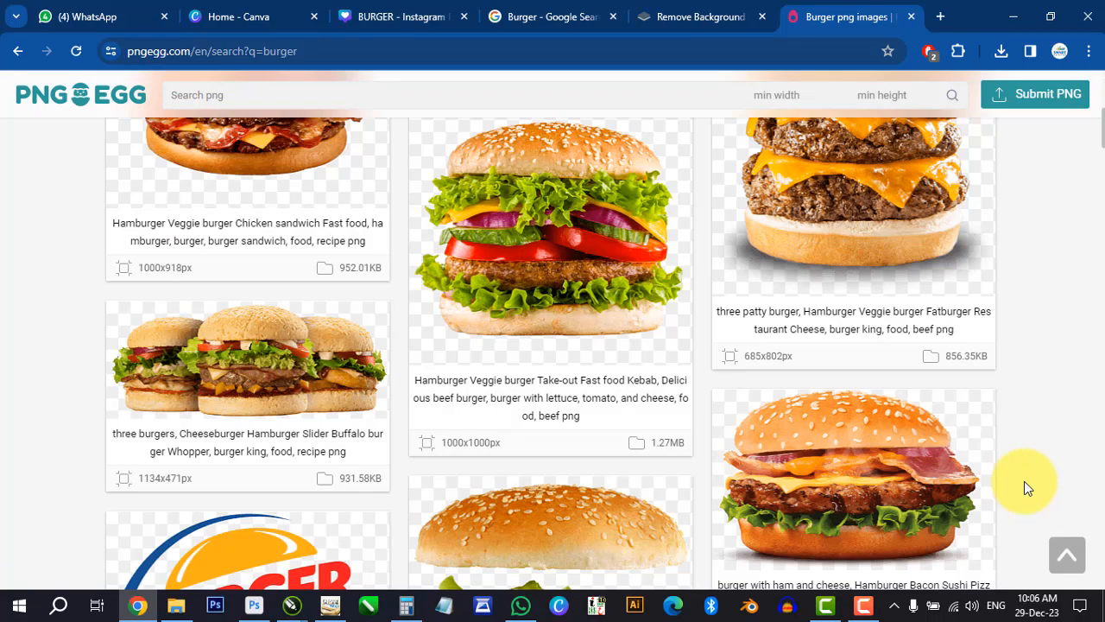
{"action": "scroll", "coordinate": [1024, 487], "scroll_direction": "down", "scroll_amount": 3}
{"action": "scroll", "coordinate": [1024, 488], "scroll_direction": "down", "scroll_amount": 2}
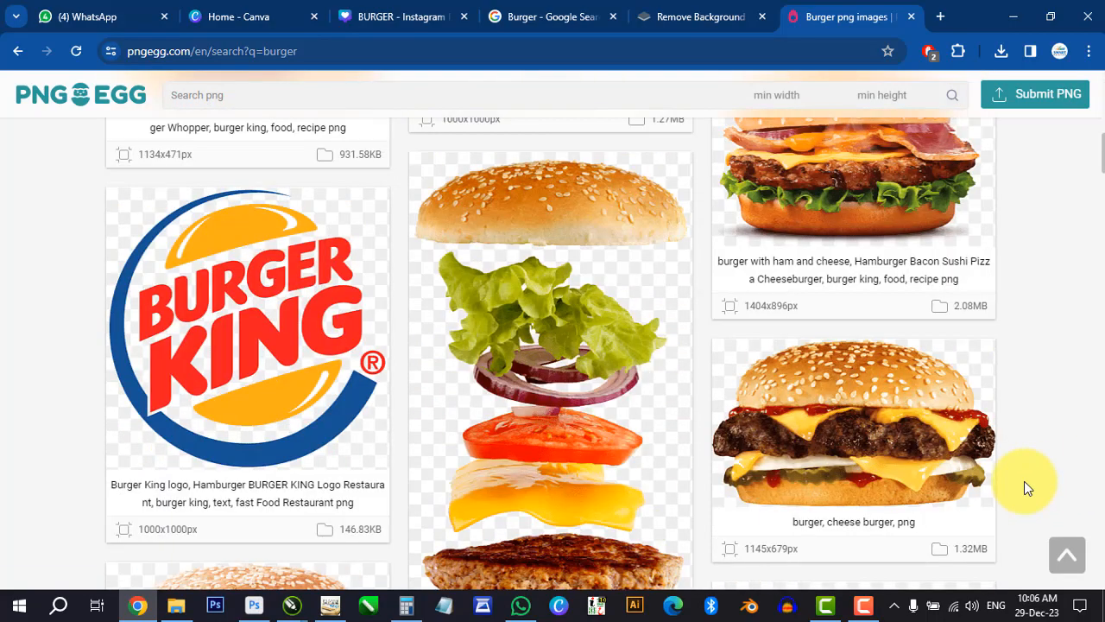
{"action": "scroll", "coordinate": [1024, 488], "scroll_direction": "down", "scroll_amount": 2}
{"action": "scroll", "coordinate": [1022, 480], "scroll_direction": "up", "scroll_amount": 2}
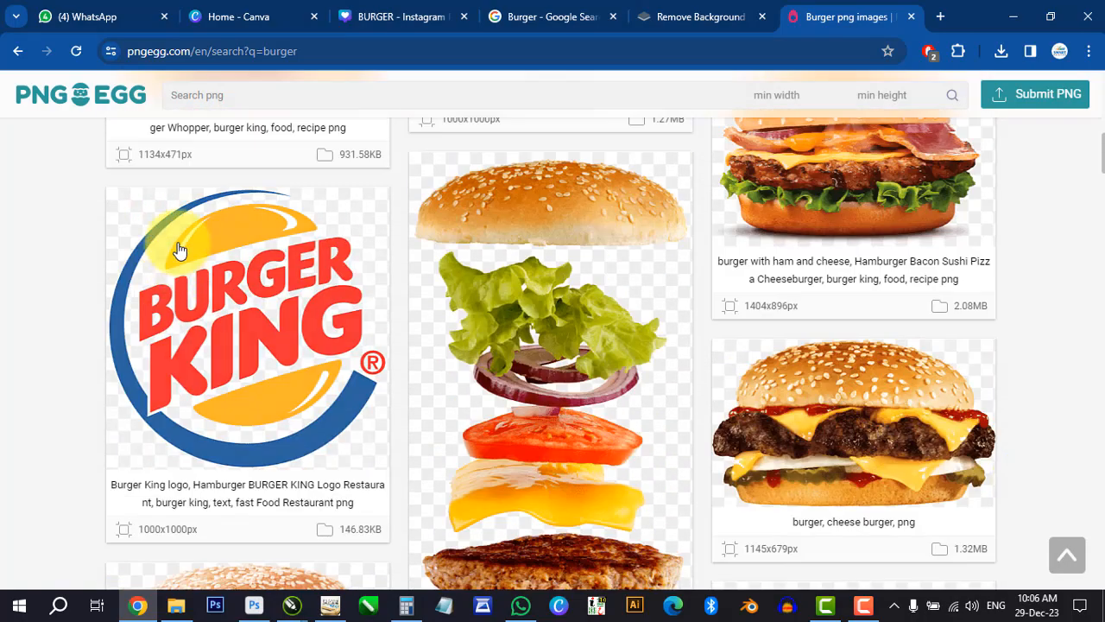
{"action": "scroll", "coordinate": [20, 415], "scroll_direction": "down", "scroll_amount": 5}
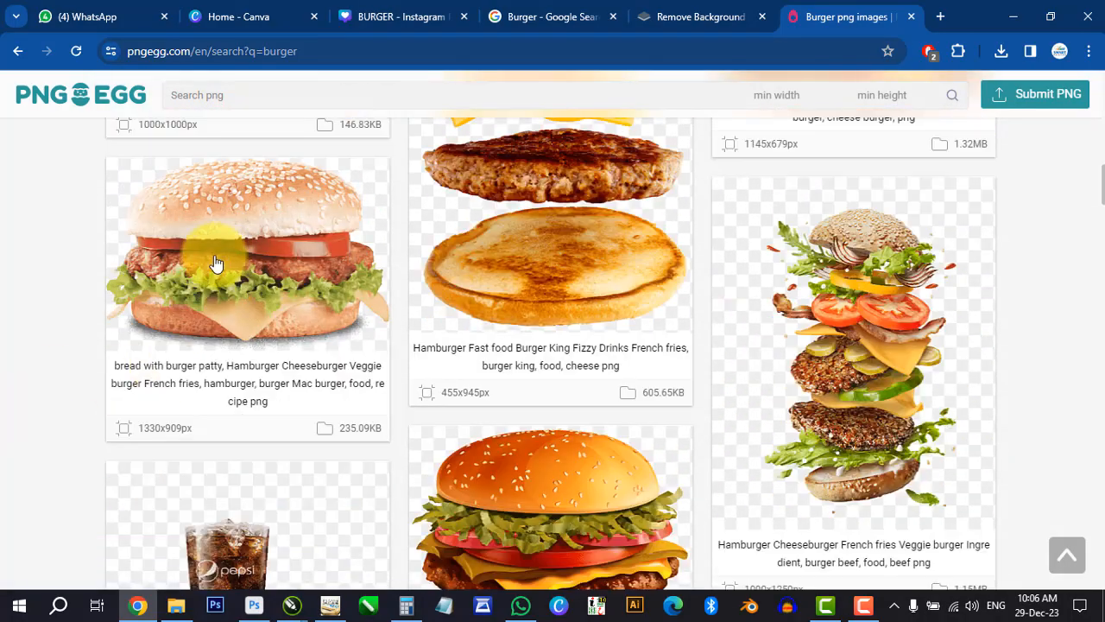
{"action": "scroll", "coordinate": [1092, 384], "scroll_direction": "down", "scroll_amount": 5}
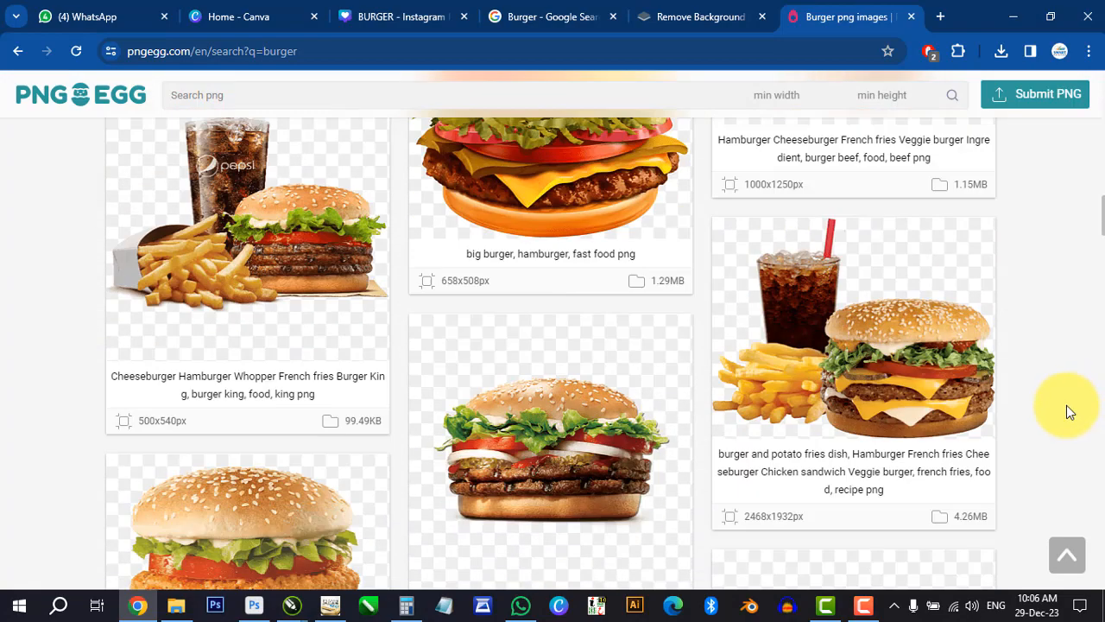
{"action": "scroll", "coordinate": [1064, 412], "scroll_direction": "down", "scroll_amount": 2}
{"action": "scroll", "coordinate": [1058, 423], "scroll_direction": "down", "scroll_amount": 1}
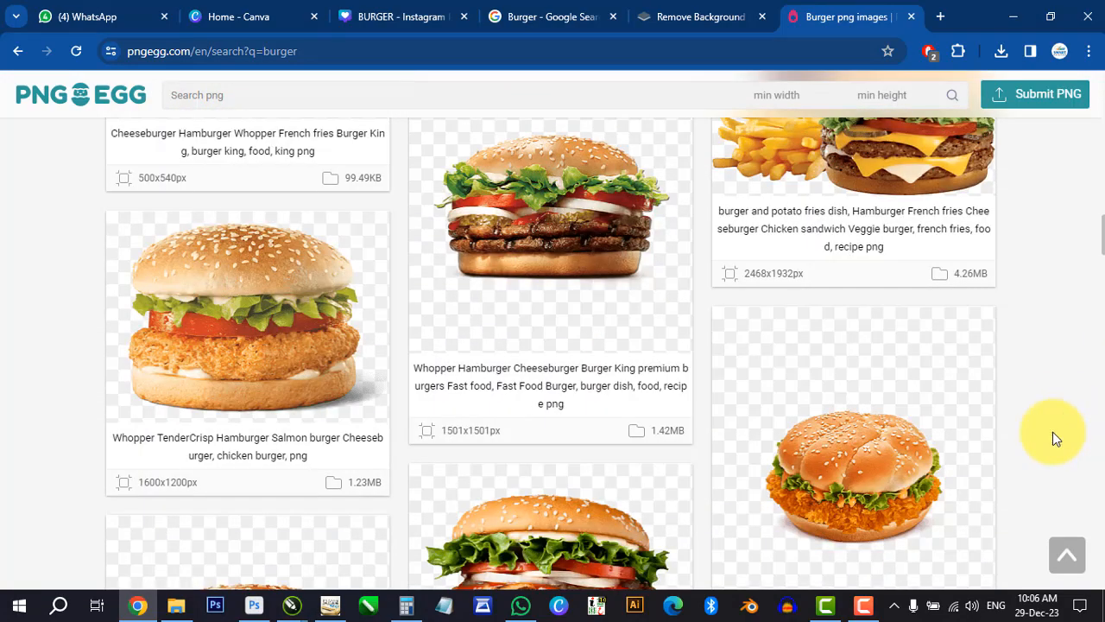
{"action": "scroll", "coordinate": [1051, 440], "scroll_direction": "down", "scroll_amount": 2}
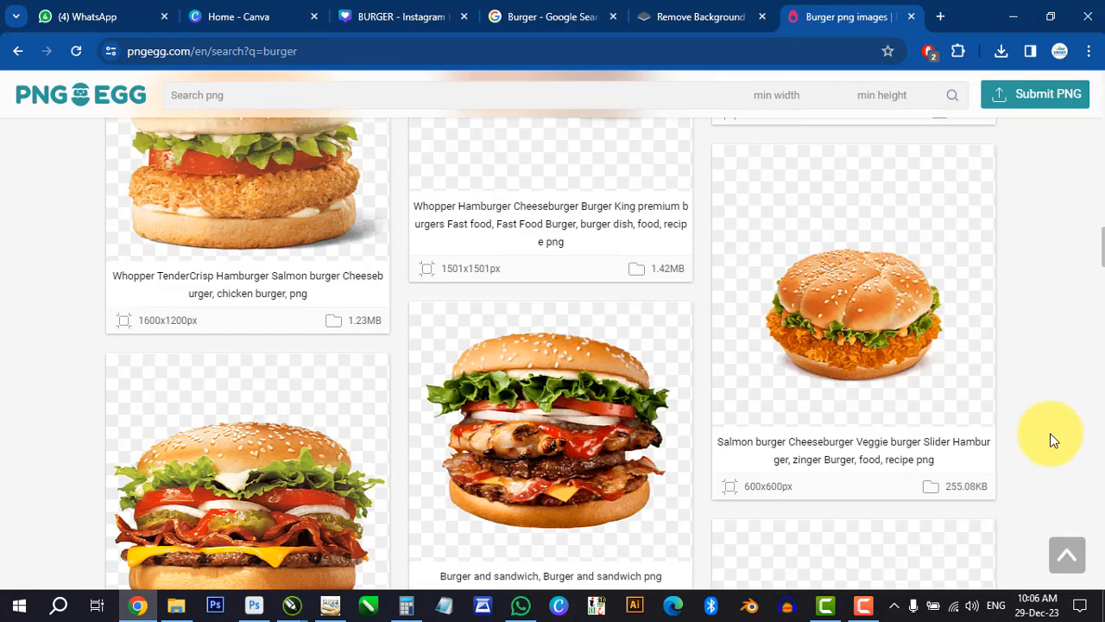
{"action": "scroll", "coordinate": [1051, 441], "scroll_direction": "down", "scroll_amount": 6}
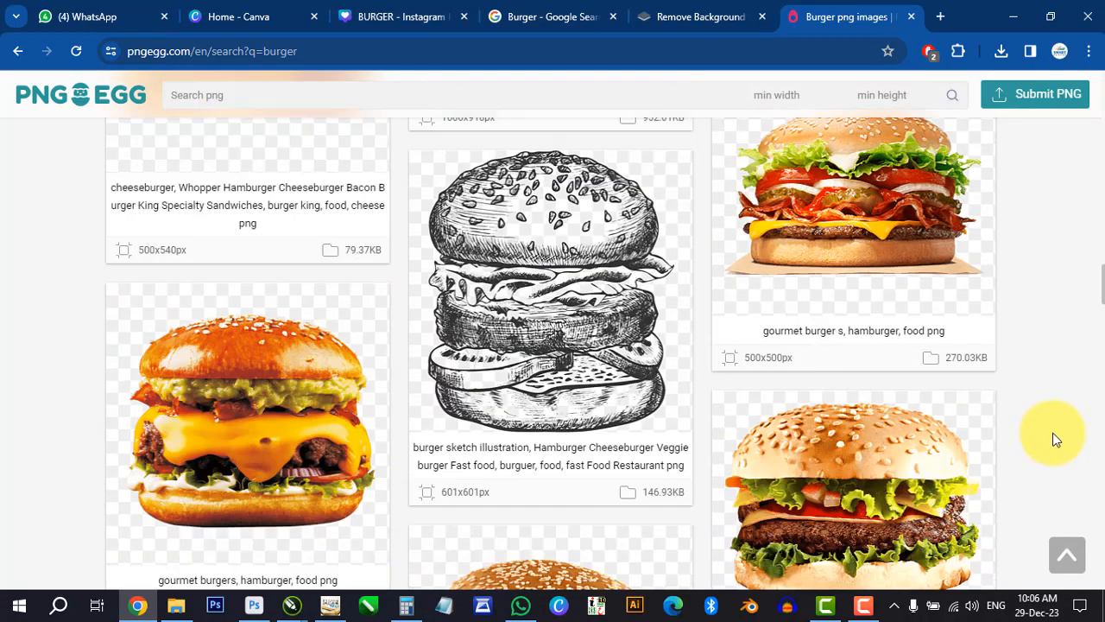
{"action": "scroll", "coordinate": [1053, 435], "scroll_direction": "down", "scroll_amount": 5}
{"action": "scroll", "coordinate": [1053, 432], "scroll_direction": "down", "scroll_amount": 3}
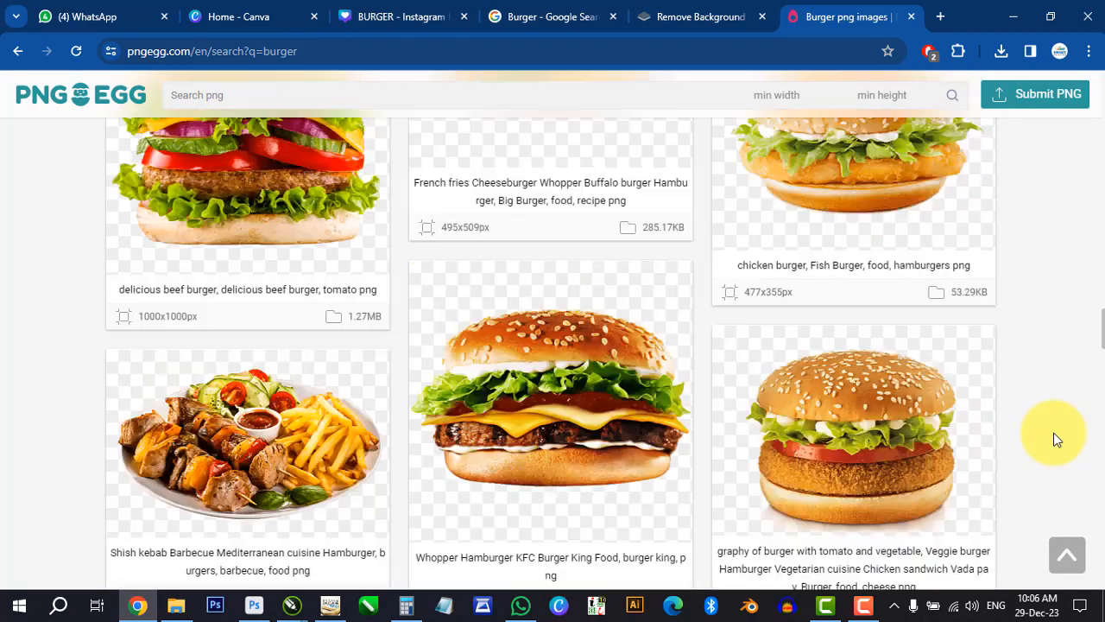
Step: Search the site for books and look through the transparent book PNG images
{"action": "scroll", "coordinate": [1054, 433], "scroll_direction": "up", "scroll_amount": 10}
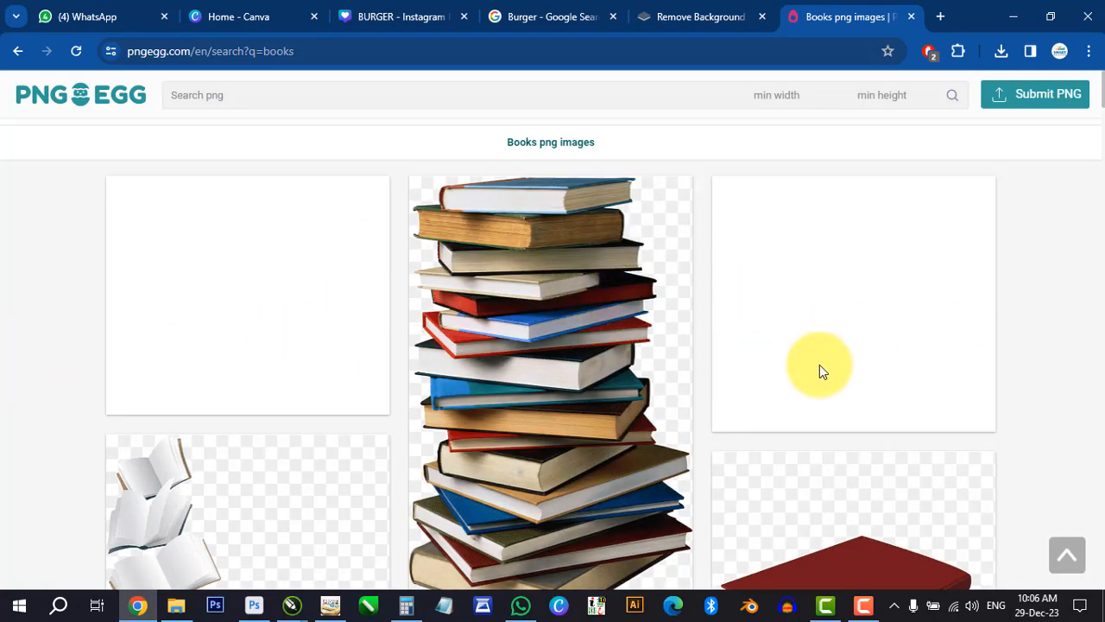
{"action": "scroll", "coordinate": [1002, 378], "scroll_direction": "down", "scroll_amount": 3}
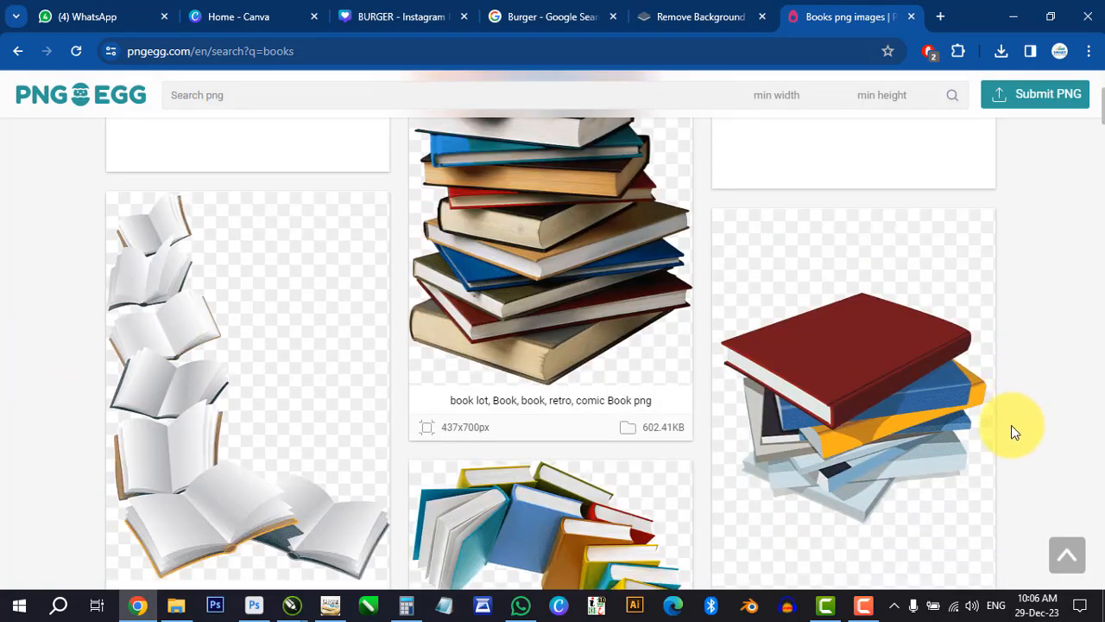
{"action": "scroll", "coordinate": [1011, 426], "scroll_direction": "down", "scroll_amount": 3}
{"action": "scroll", "coordinate": [569, 388], "scroll_direction": "down", "scroll_amount": 2}
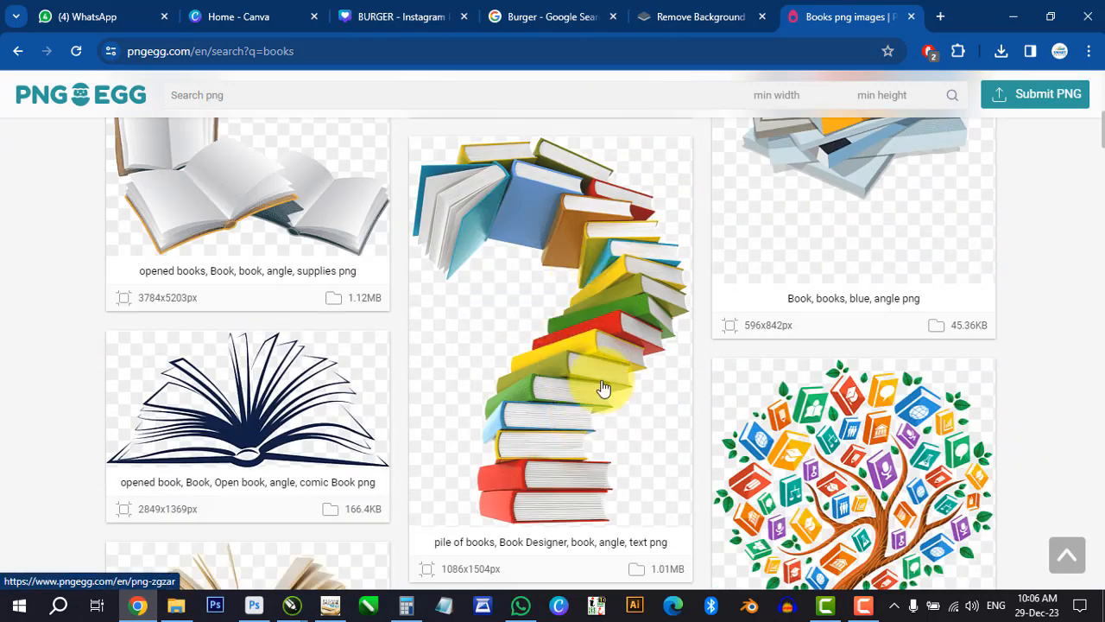
{"action": "scroll", "coordinate": [1040, 445], "scroll_direction": "down", "scroll_amount": 3}
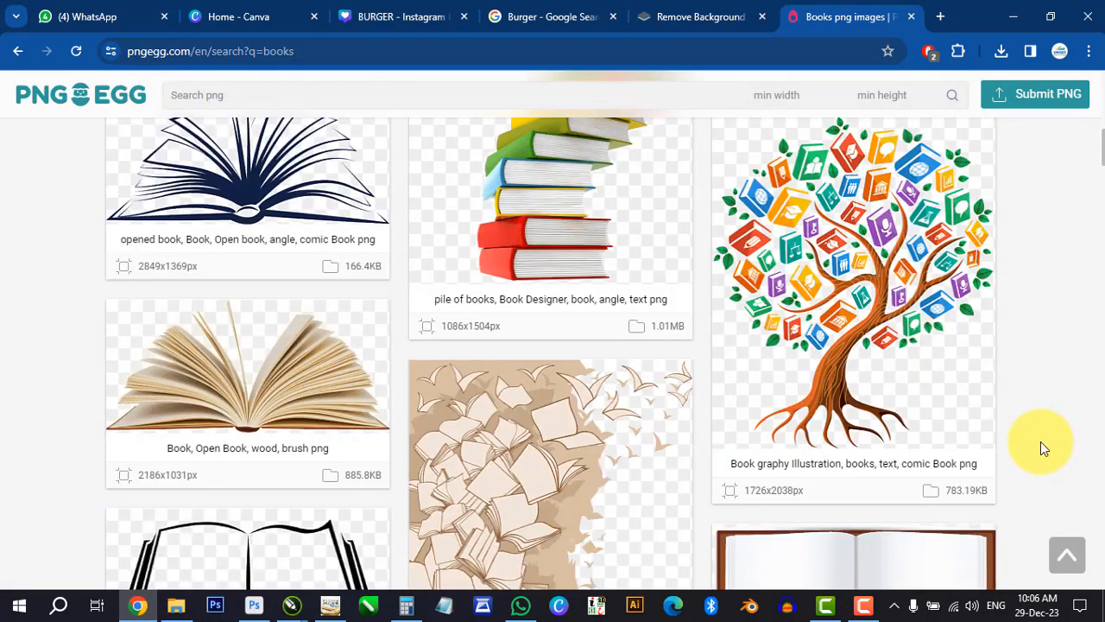
{"action": "scroll", "coordinate": [1040, 445], "scroll_direction": "down", "scroll_amount": 8}
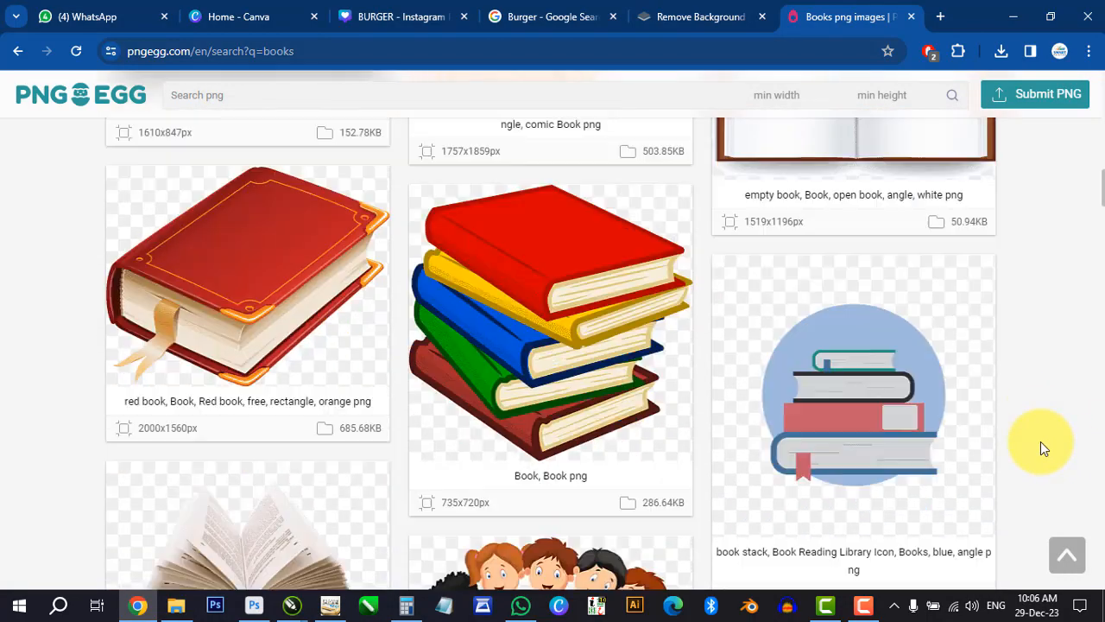
{"action": "scroll", "coordinate": [572, 457], "scroll_direction": "down", "scroll_amount": 4}
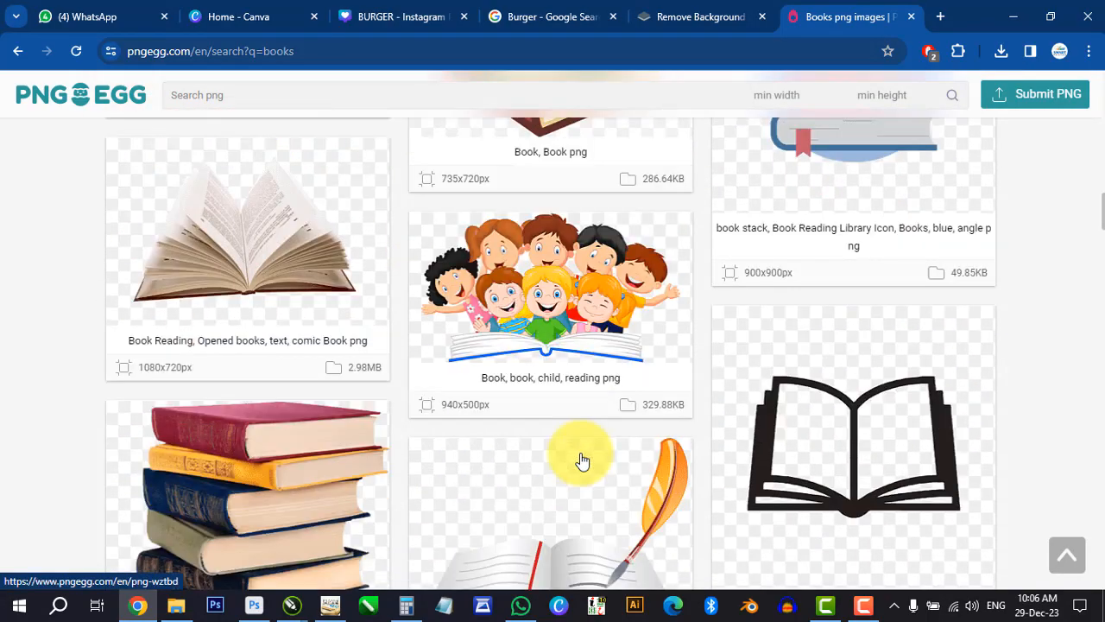
{"action": "scroll", "coordinate": [581, 460], "scroll_direction": "up", "scroll_amount": 15}
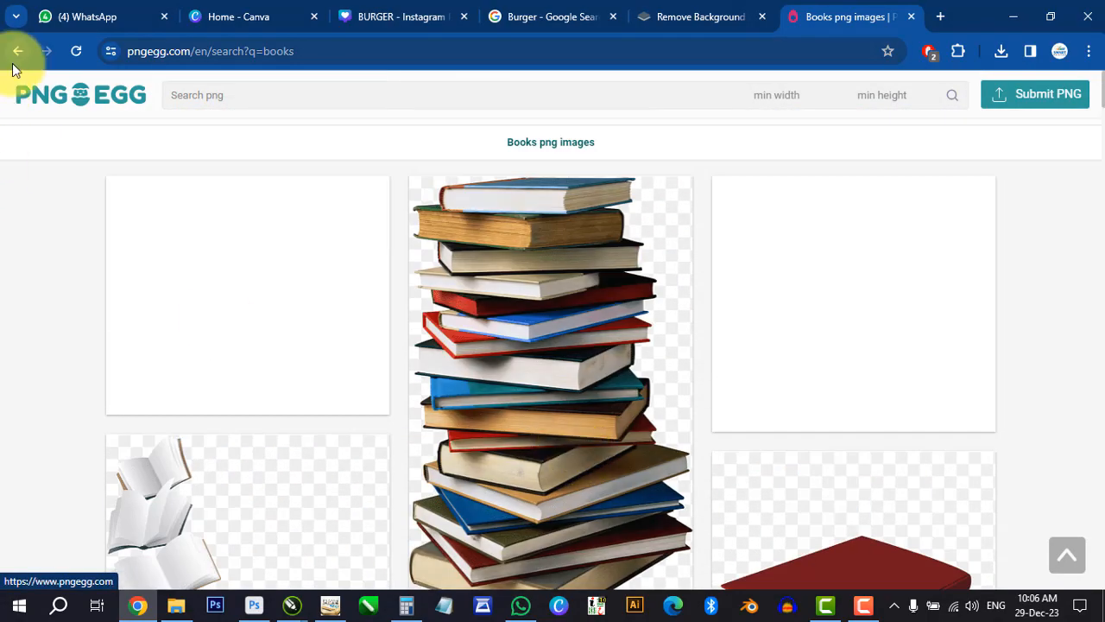
Step: Return to the burger search results and open the 1000x918px Burger and sandwich PNG
{"action": "left_click", "coordinate": [17, 53]}
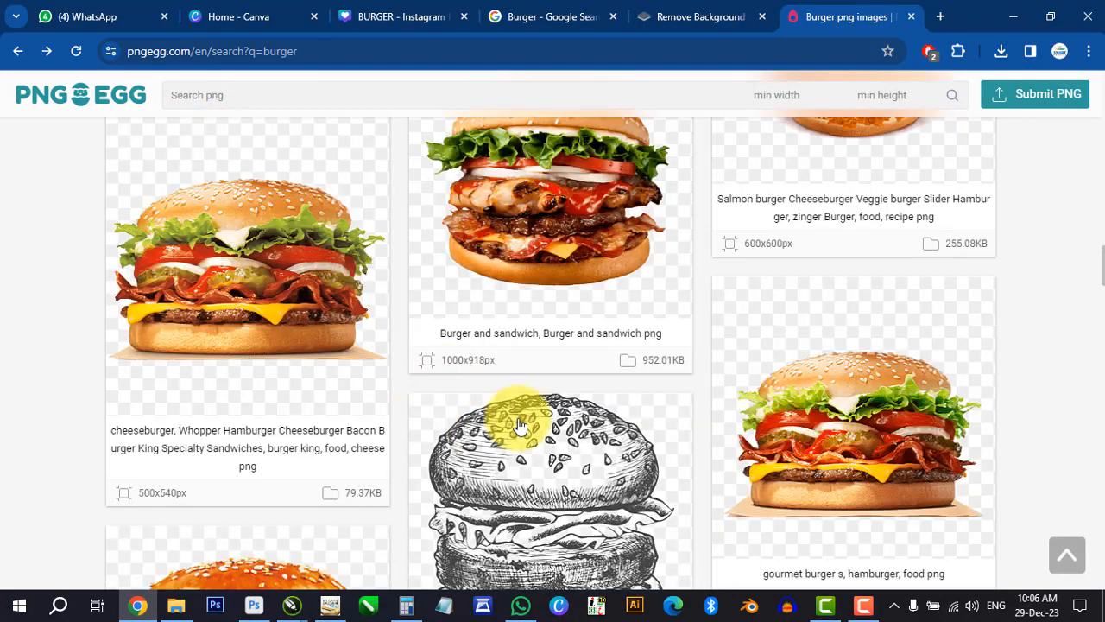
{"action": "scroll", "coordinate": [523, 423], "scroll_direction": "up", "scroll_amount": 3}
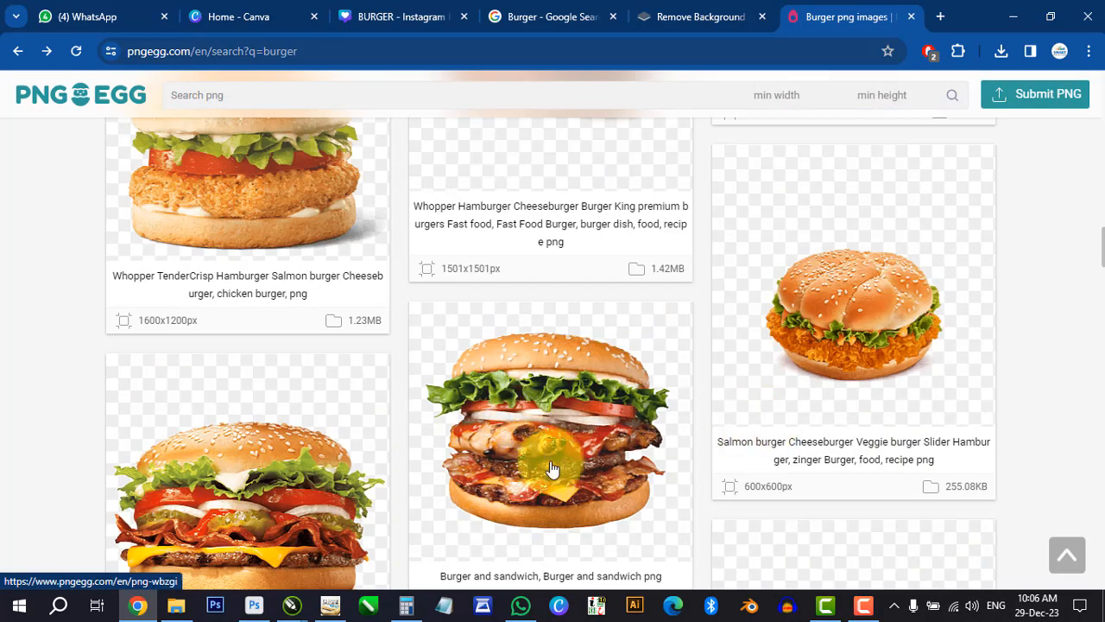
{"action": "scroll", "coordinate": [552, 467], "scroll_direction": "up", "scroll_amount": 2}
{"action": "scroll", "coordinate": [599, 493], "scroll_direction": "down", "scroll_amount": 2}
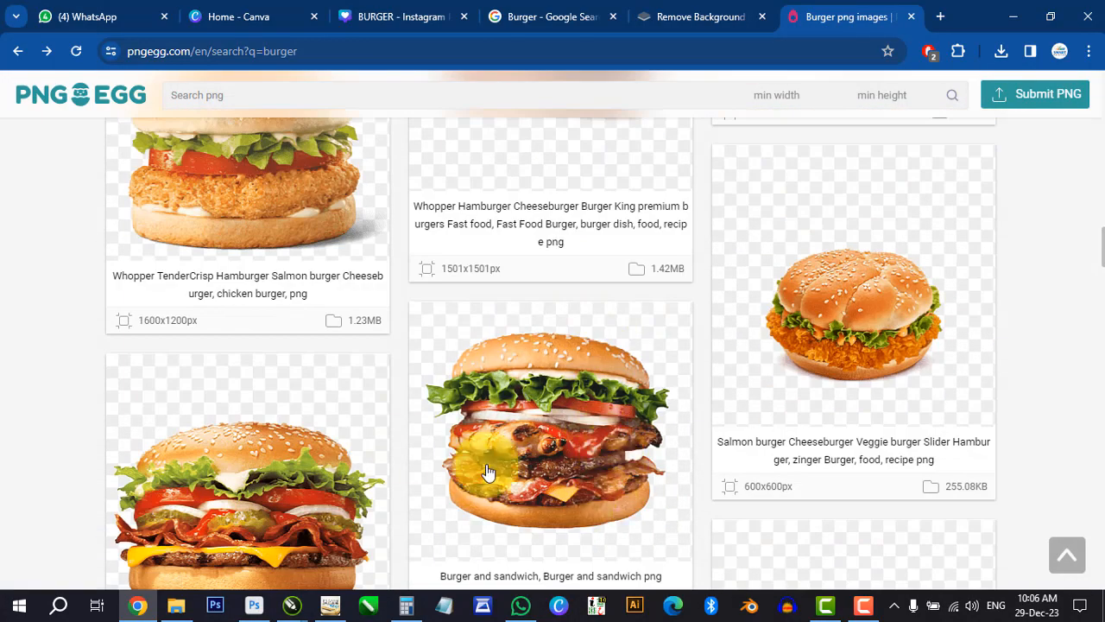
{"action": "scroll", "coordinate": [488, 472], "scroll_direction": "down", "scroll_amount": 2}
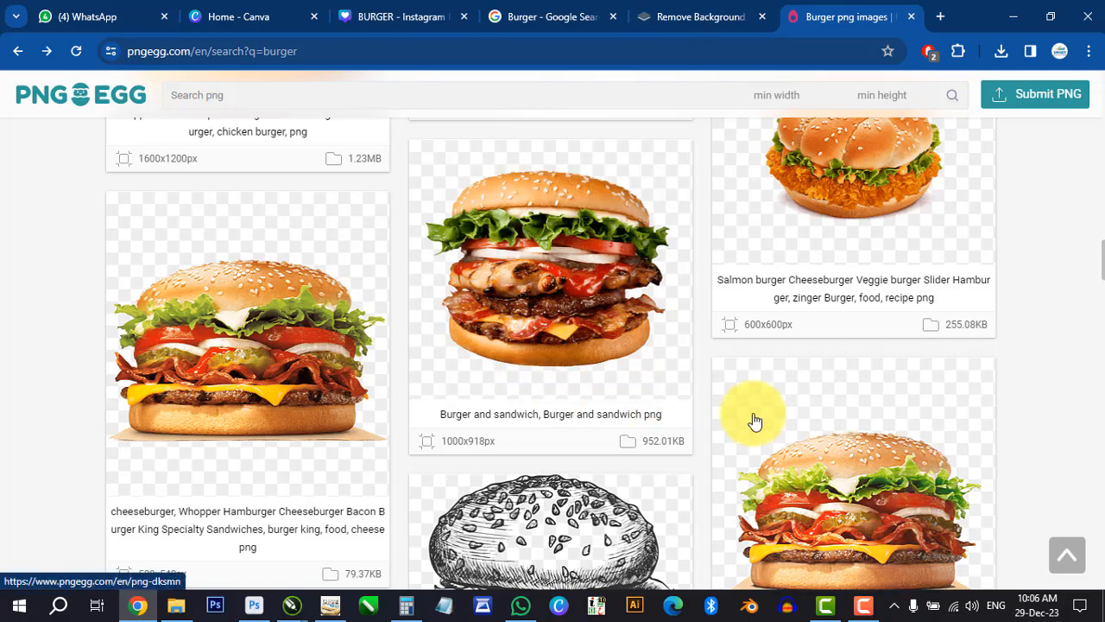
{"action": "left_click", "coordinate": [561, 252]}
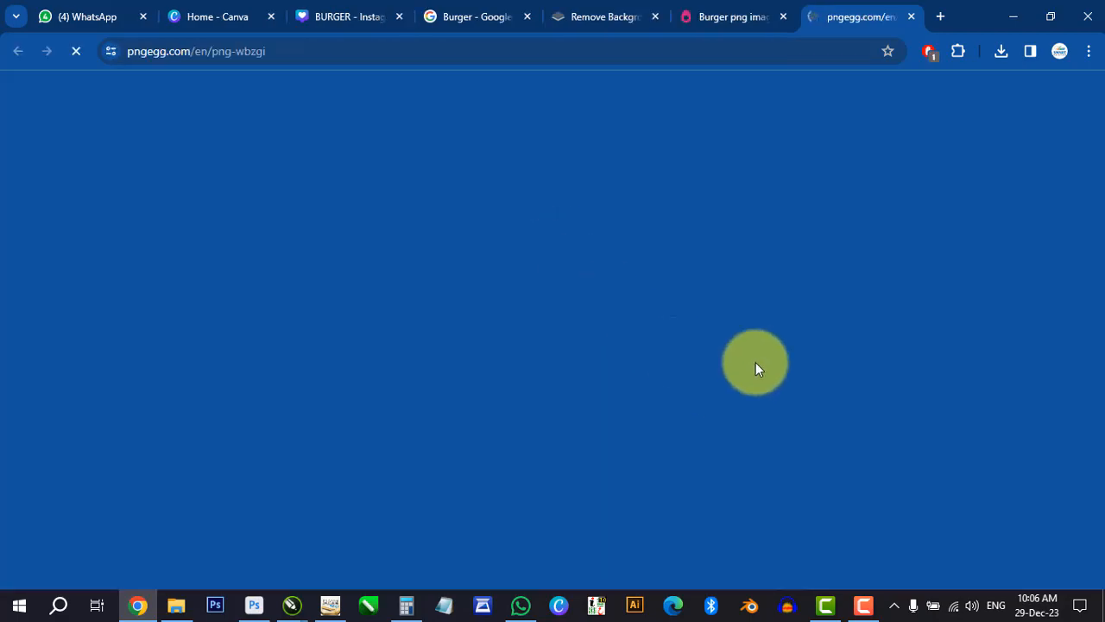
Step: Request the free PNG download of the Burger and sandwich image
{"action": "scroll", "coordinate": [710, 360], "scroll_direction": "down", "scroll_amount": 3}
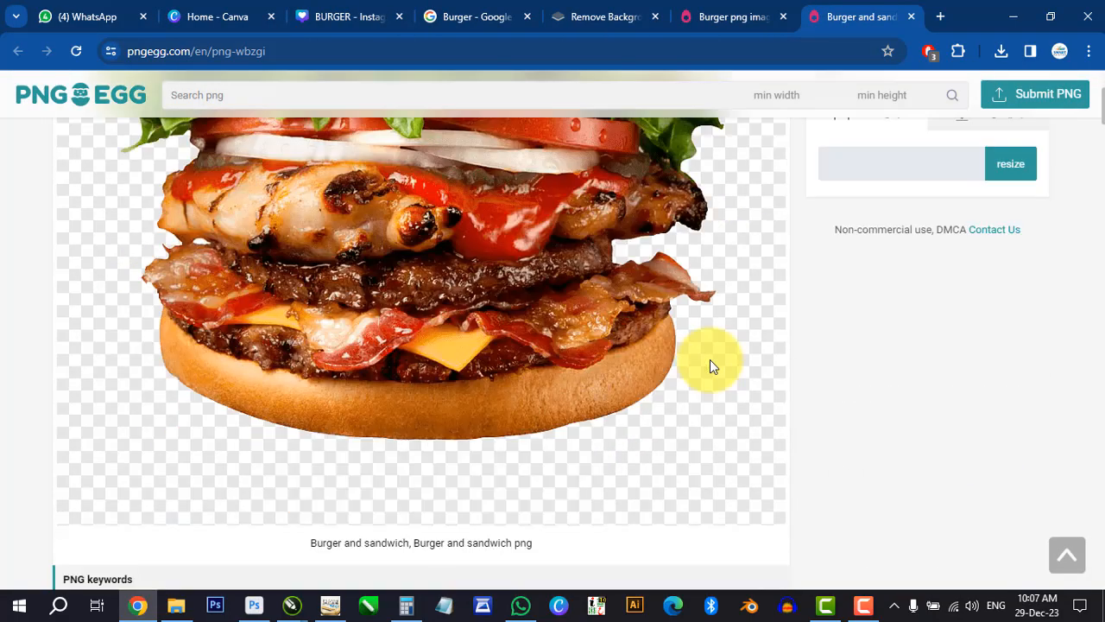
{"action": "scroll", "coordinate": [710, 359], "scroll_direction": "down", "scroll_amount": 3}
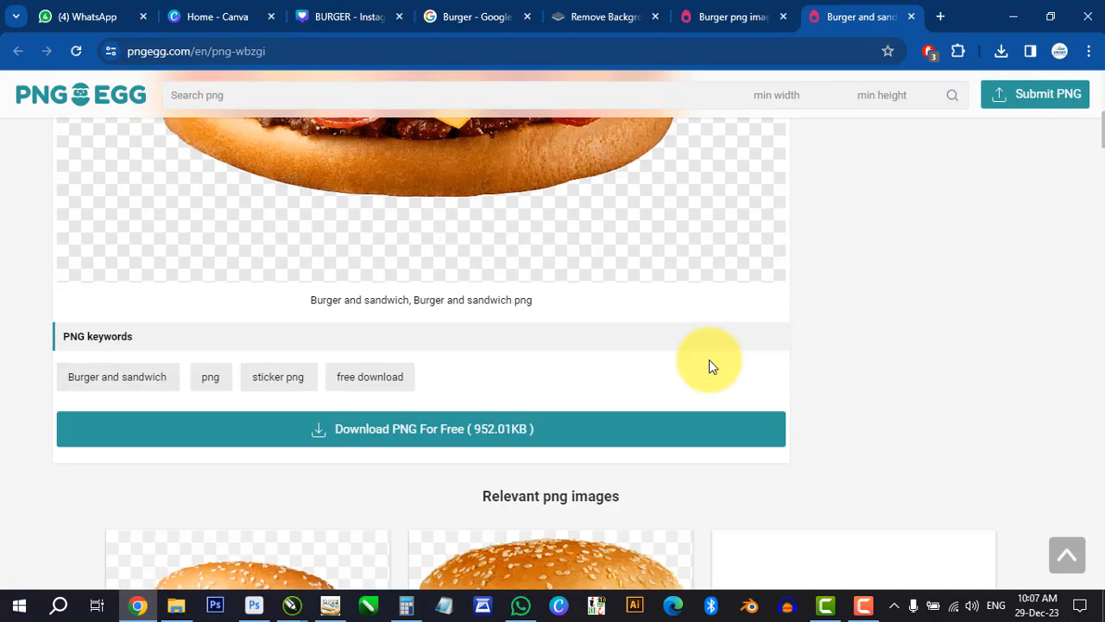
{"action": "left_click", "coordinate": [417, 436]}
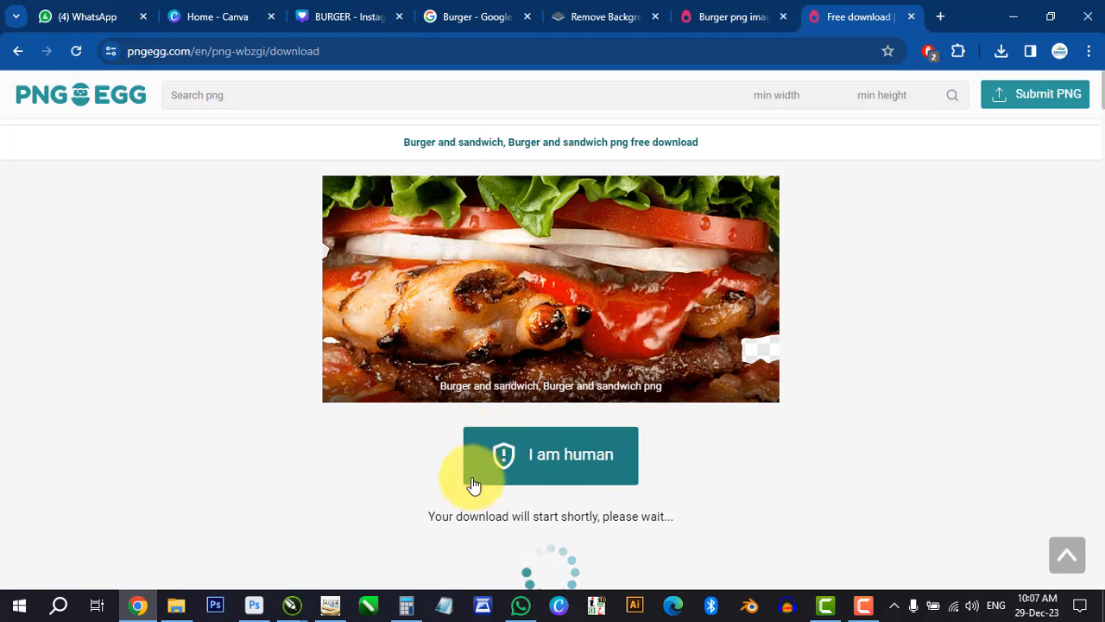
Step: Pass the human check by selecting the characters in the requested order, and show the downloaded pngegg (3).png in its folder
{"action": "left_click", "coordinate": [576, 467]}
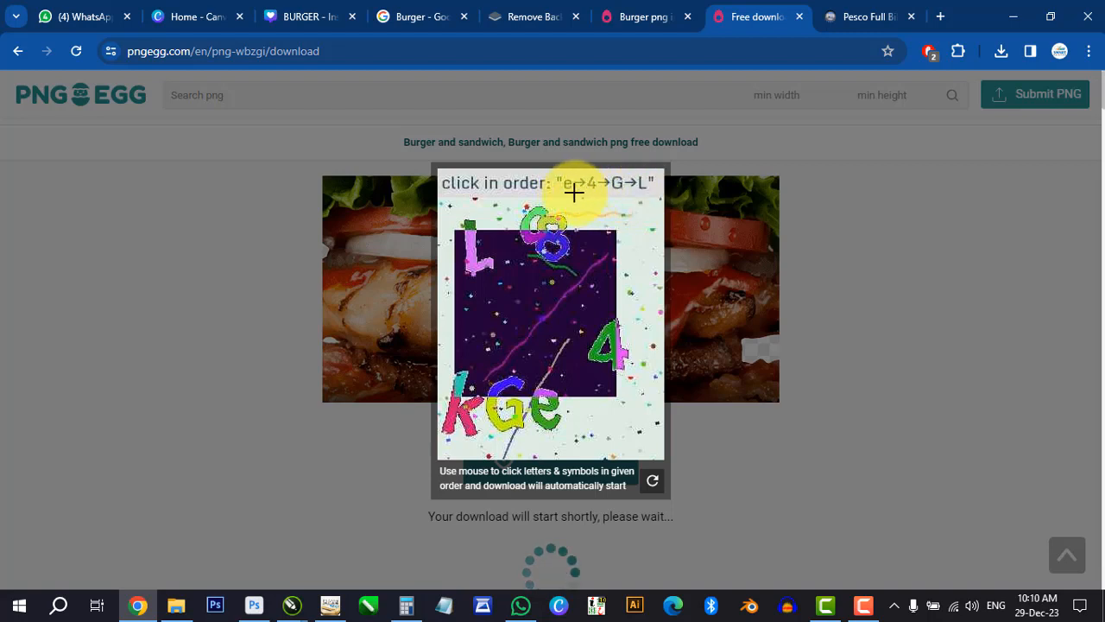
{"action": "left_click", "coordinate": [547, 408]}
{"action": "left_click", "coordinate": [615, 348]}
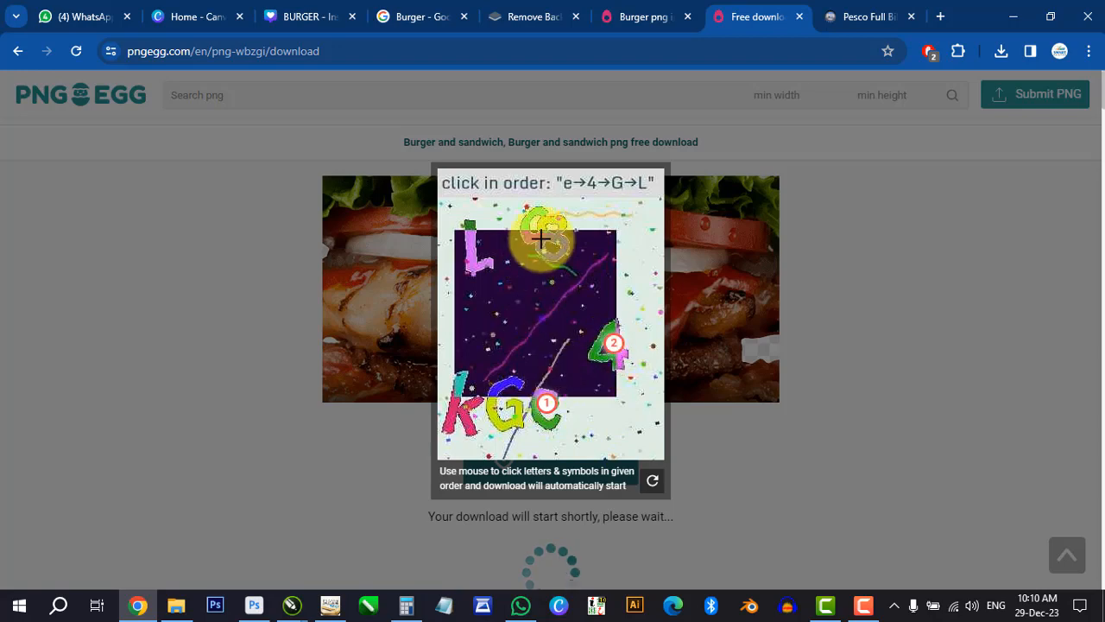
{"action": "left_click", "coordinate": [501, 382]}
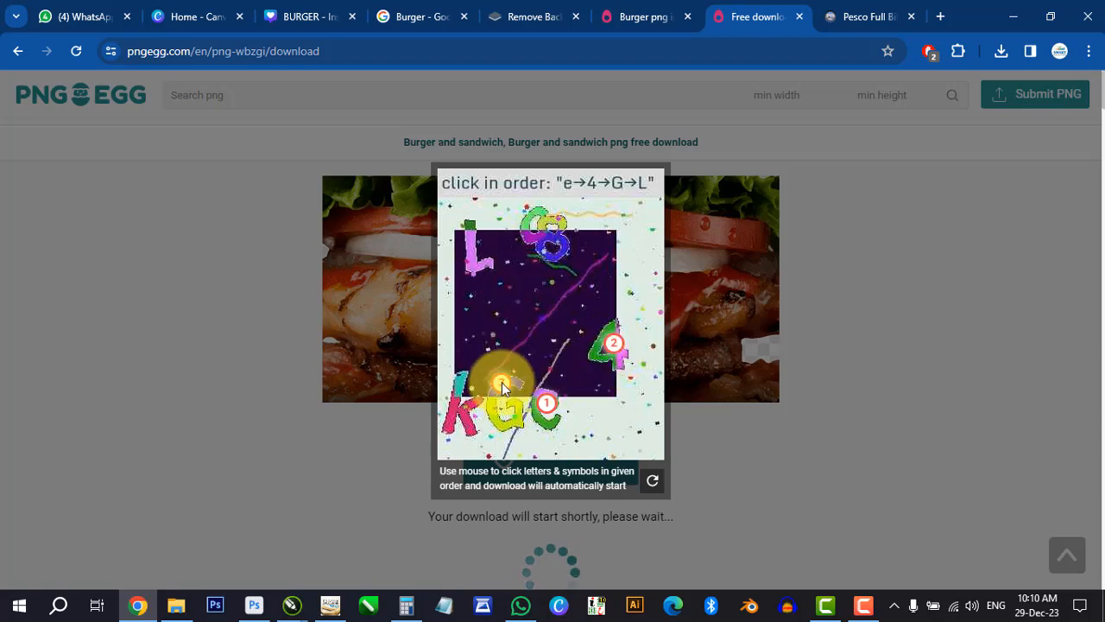
{"action": "left_click", "coordinate": [470, 255]}
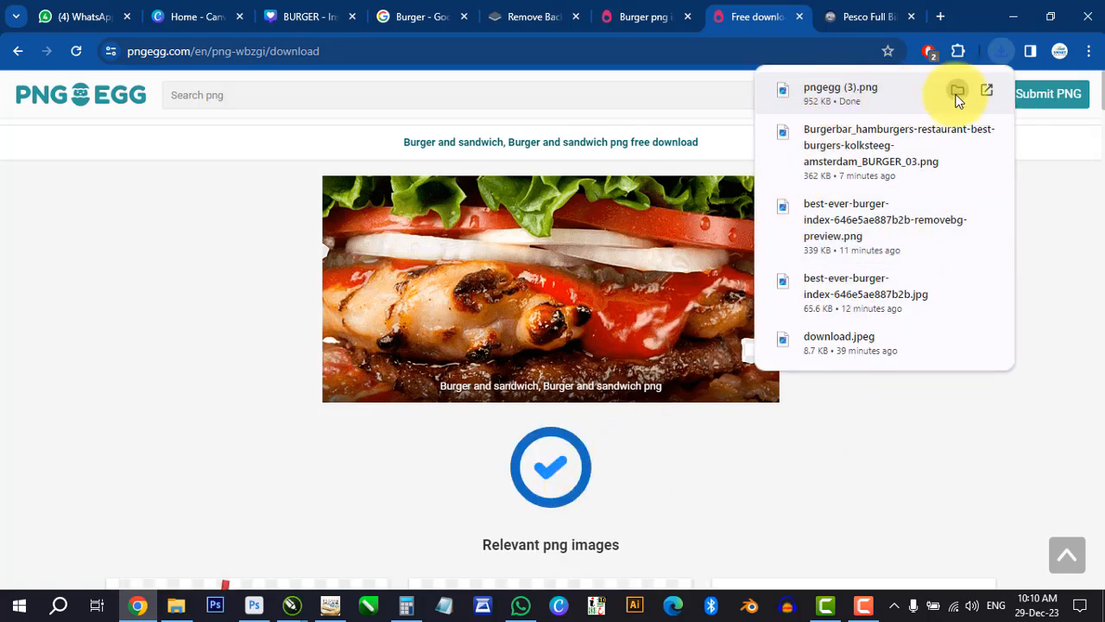
{"action": "left_click", "coordinate": [956, 92]}
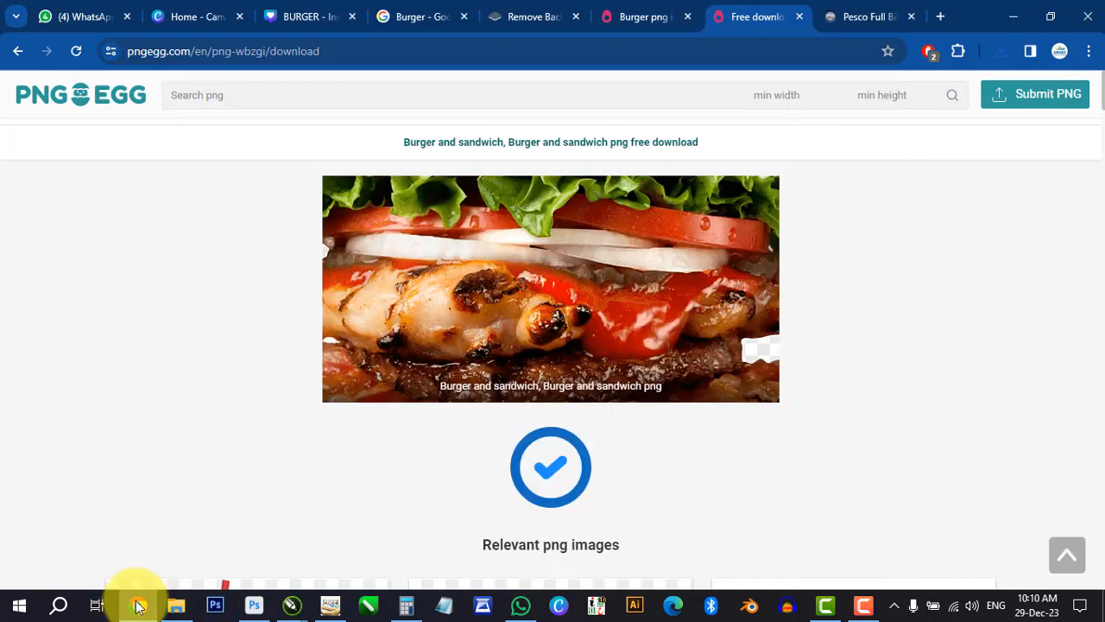
Step: Return to the Canva BURGER design and upload pngegg (3).png from the Downloads folder
{"action": "left_click", "coordinate": [138, 605]}
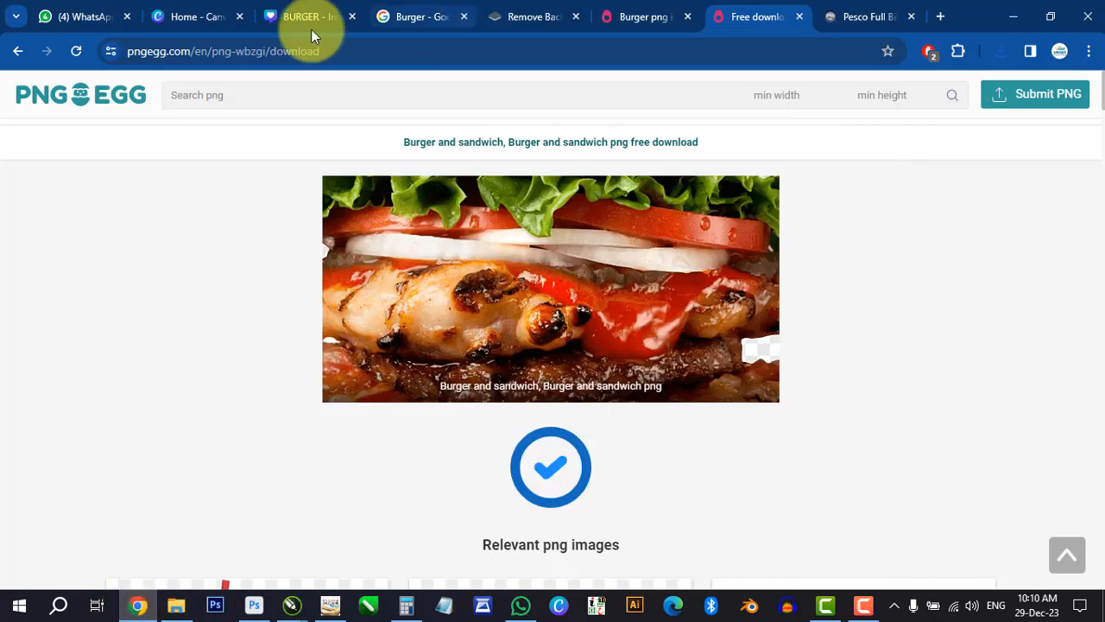
{"action": "left_click", "coordinate": [309, 17]}
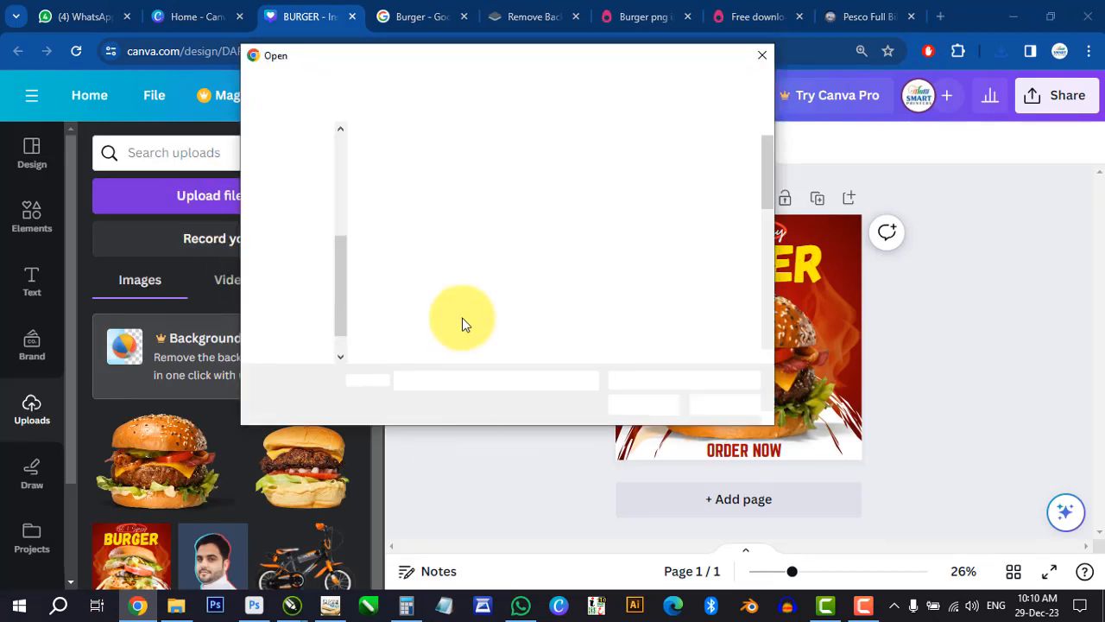
{"action": "left_click_drag", "start_coordinate": [344, 272], "coordinate": [340, 162]}
{"action": "left_click", "coordinate": [302, 185]}
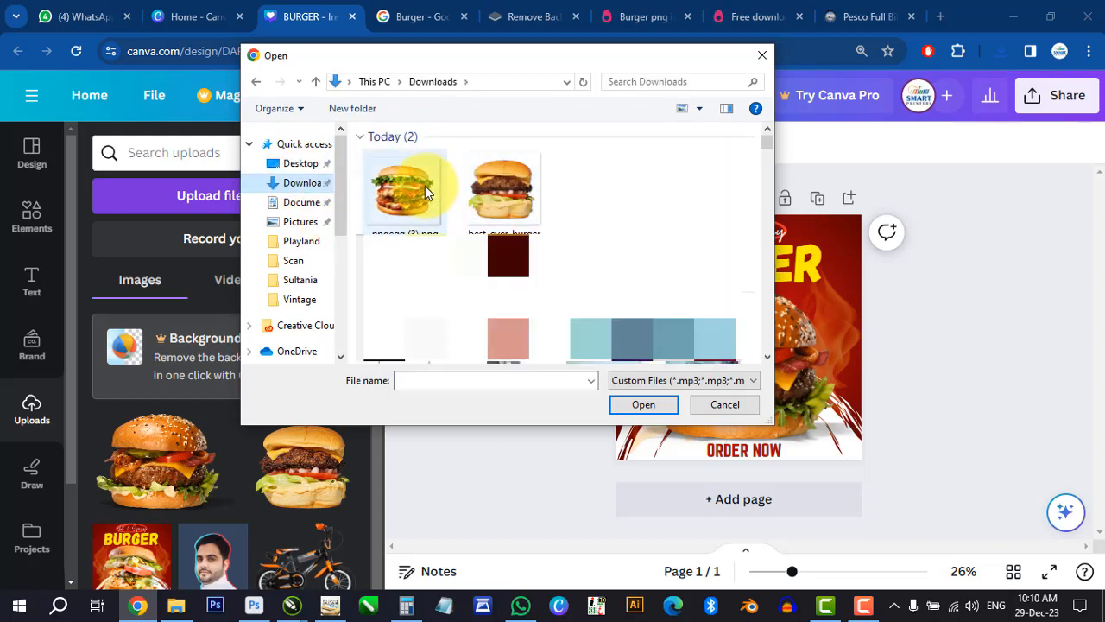
{"action": "left_click", "coordinate": [416, 185]}
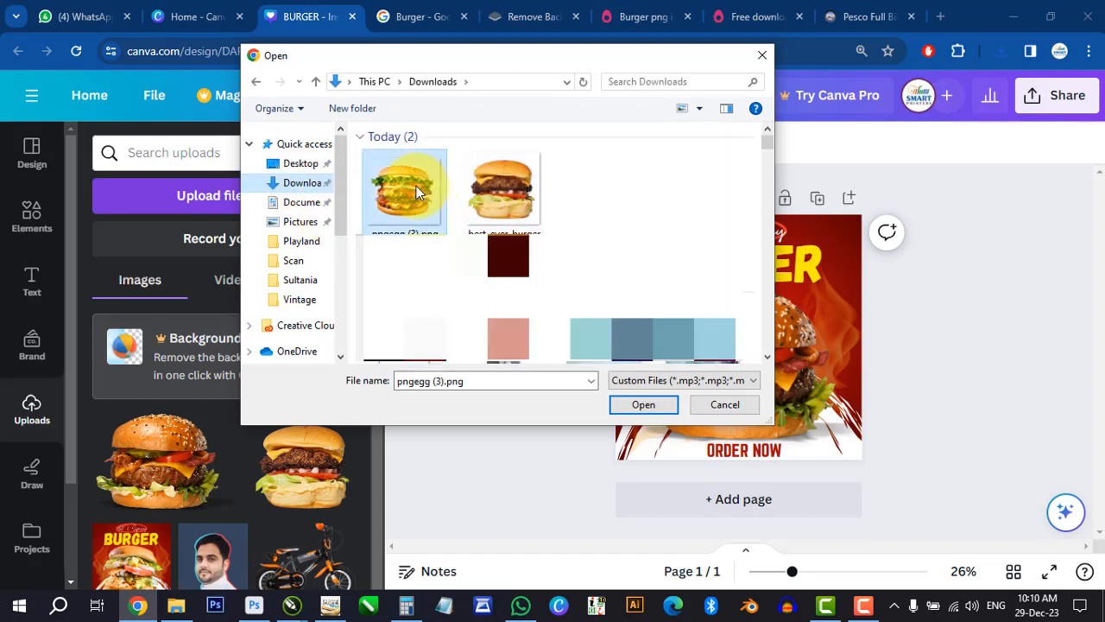
{"action": "left_click", "coordinate": [644, 405]}
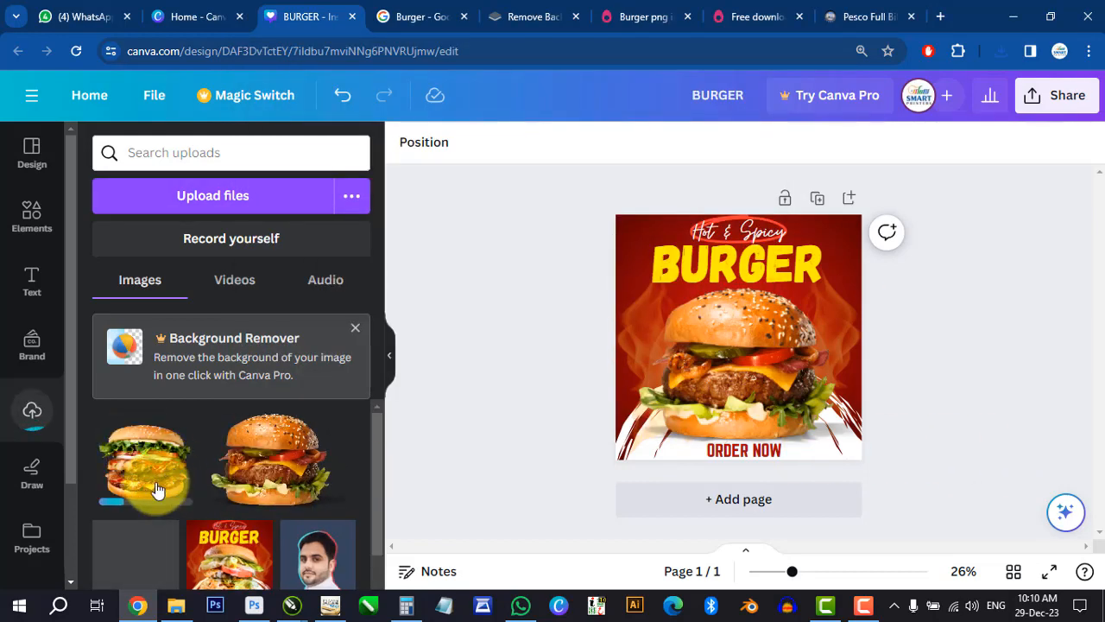
Step: Replace the burger in the post with the newly uploaded one, enlarged and centred between the BURGER title and ORDER NOW
{"action": "left_click", "coordinate": [688, 358]}
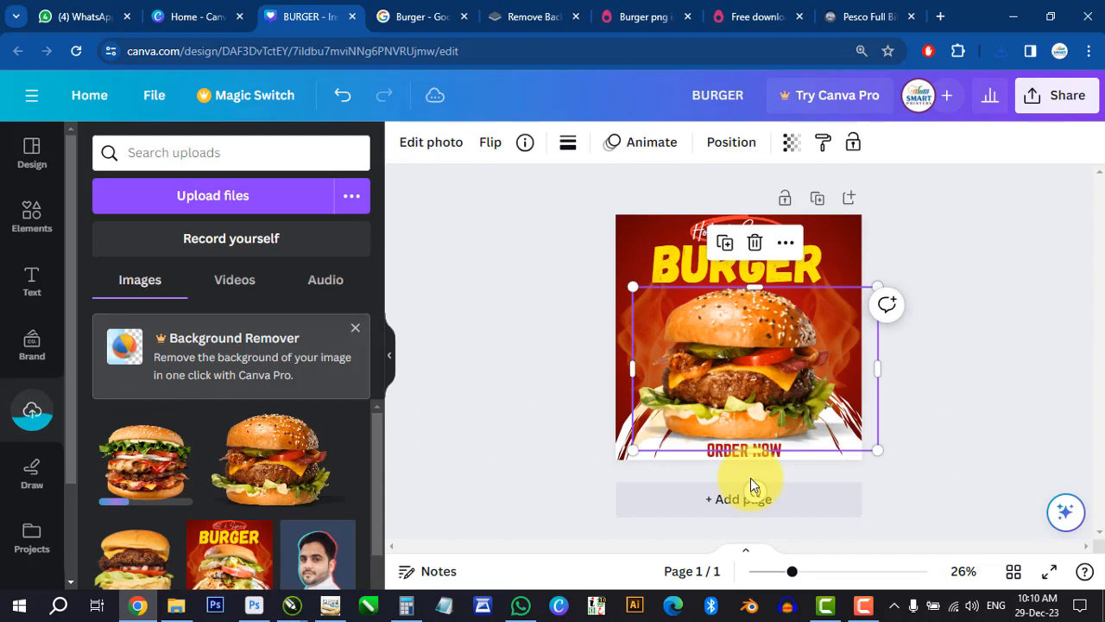
{"action": "key", "text": "Delete"}
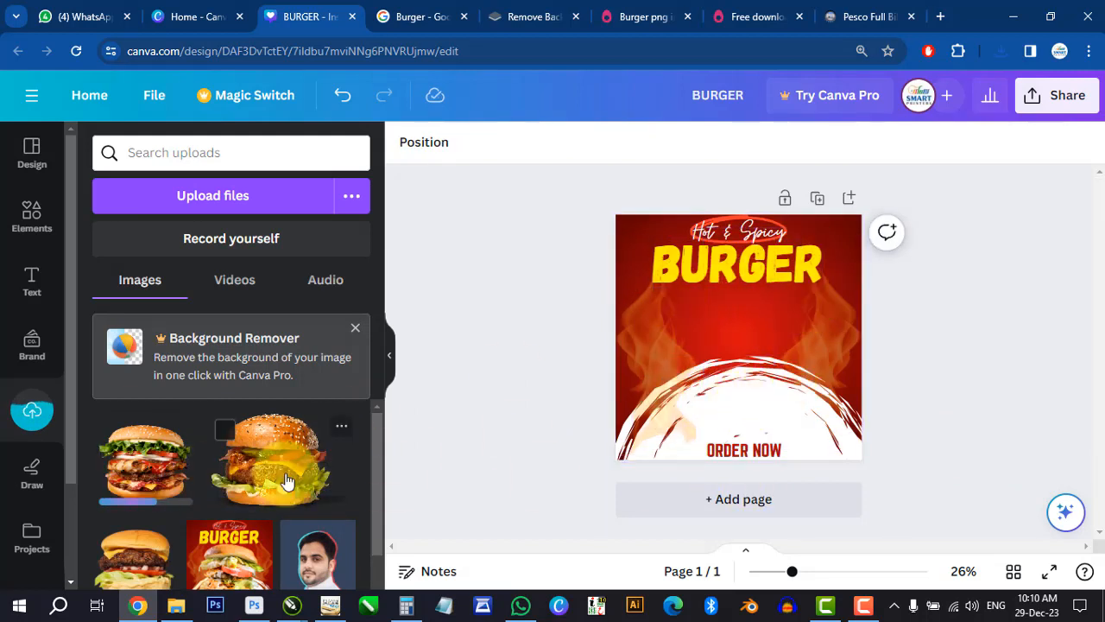
{"action": "left_click_drag", "start_coordinate": [149, 473], "coordinate": [723, 332]}
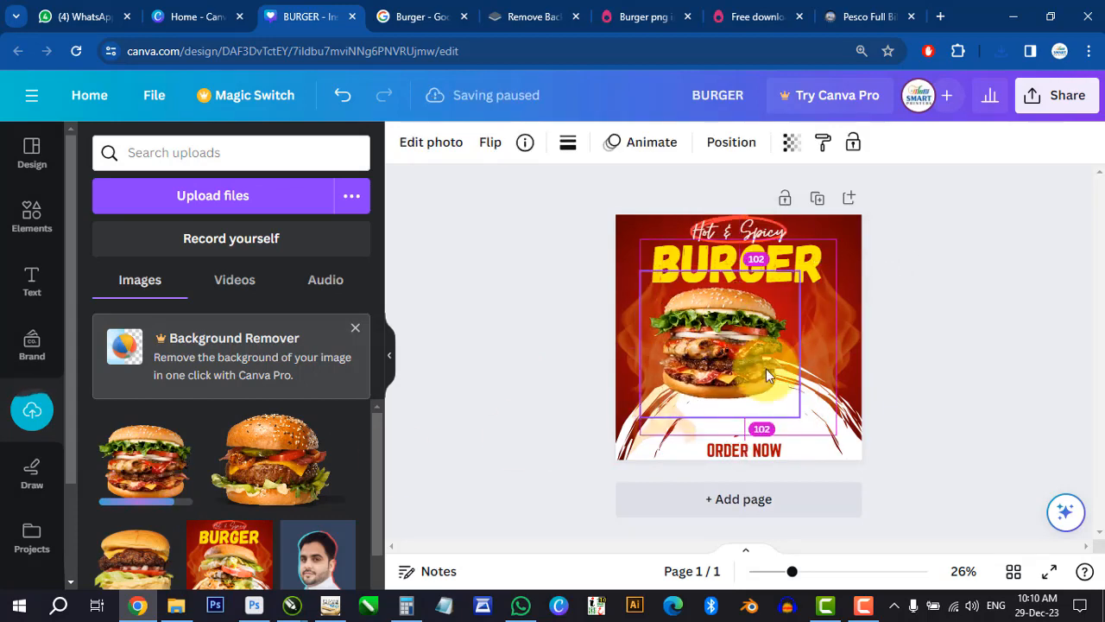
{"action": "left_click_drag", "start_coordinate": [793, 418], "coordinate": [852, 461]}
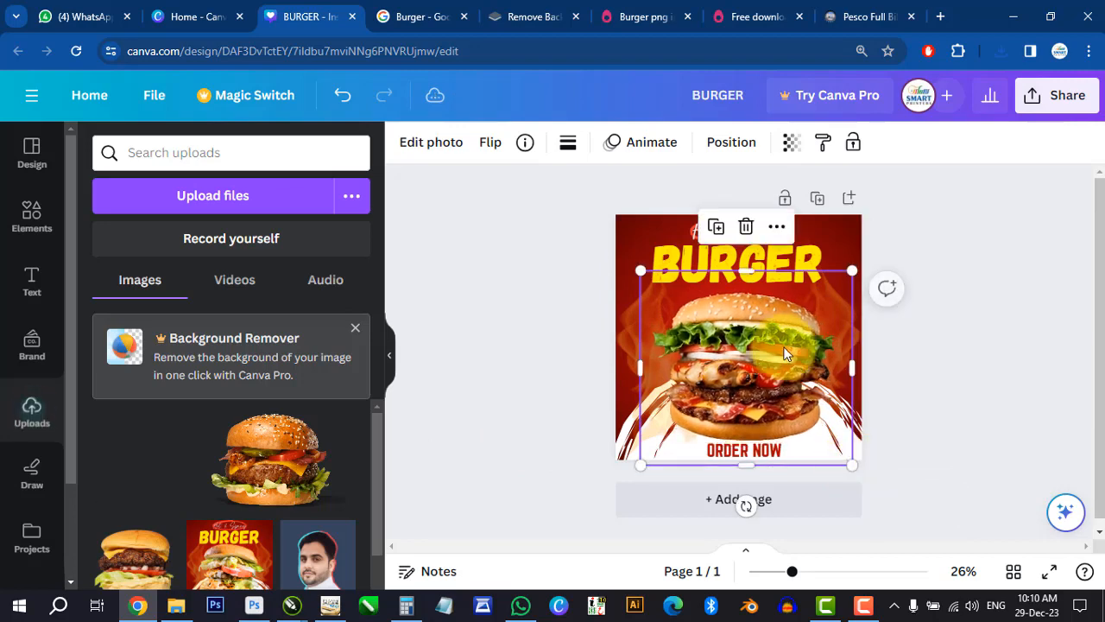
{"action": "left_click_drag", "start_coordinate": [781, 344], "coordinate": [773, 341]}
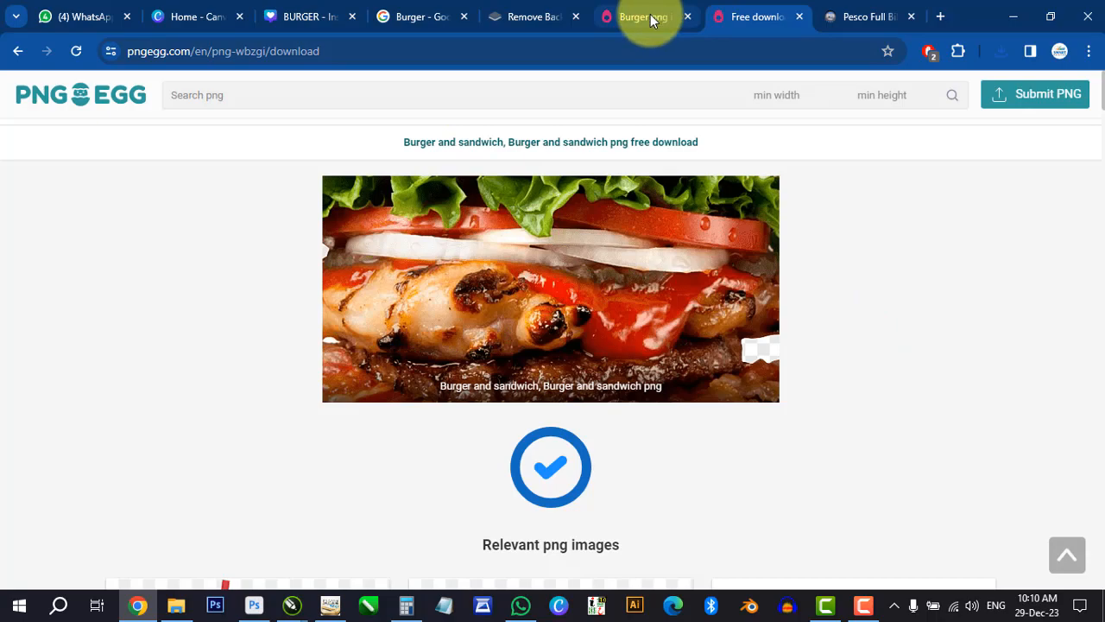
Step: Review the pngegg burger results and Google's transparent burger images, and return to the Canva burger post
{"action": "left_click", "coordinate": [651, 19]}
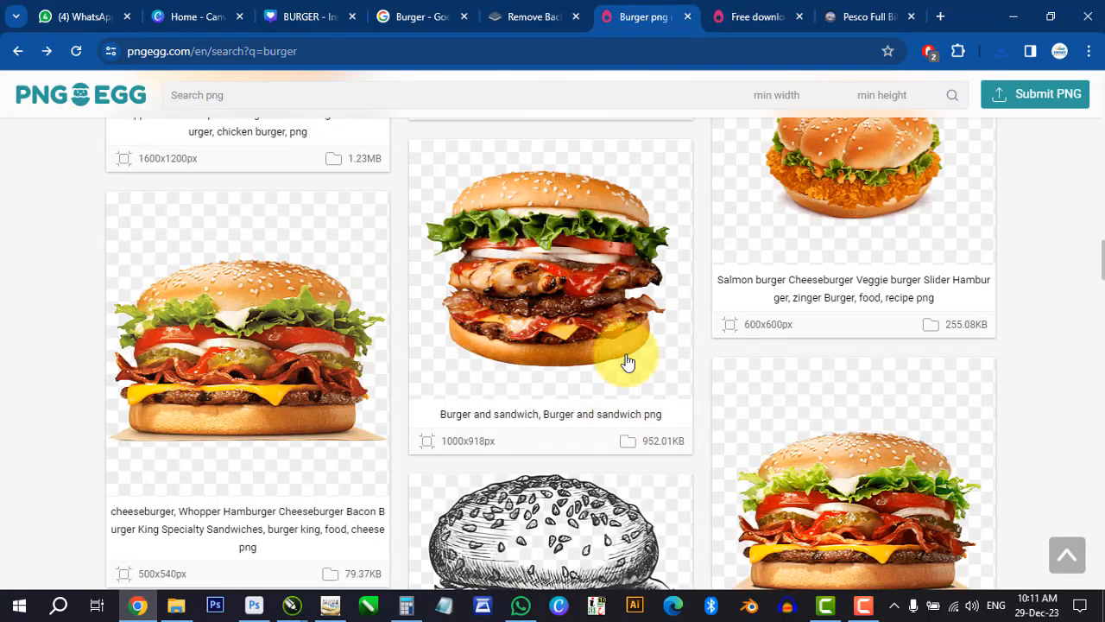
{"action": "scroll", "coordinate": [562, 378], "scroll_direction": "down", "scroll_amount": 10}
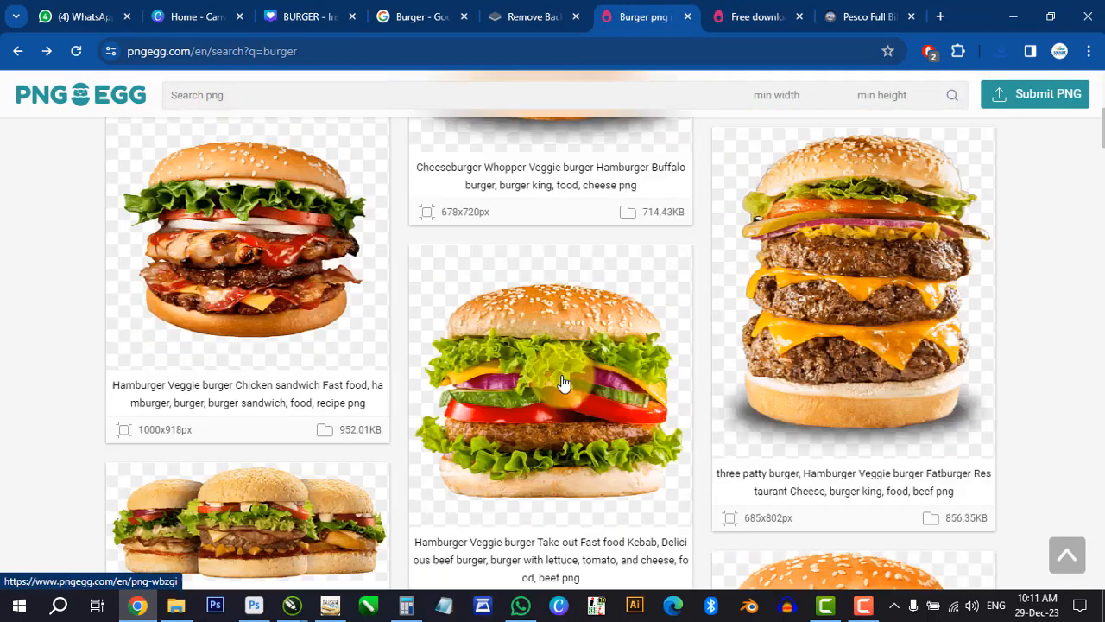
{"action": "scroll", "coordinate": [562, 383], "scroll_direction": "up", "scroll_amount": 4}
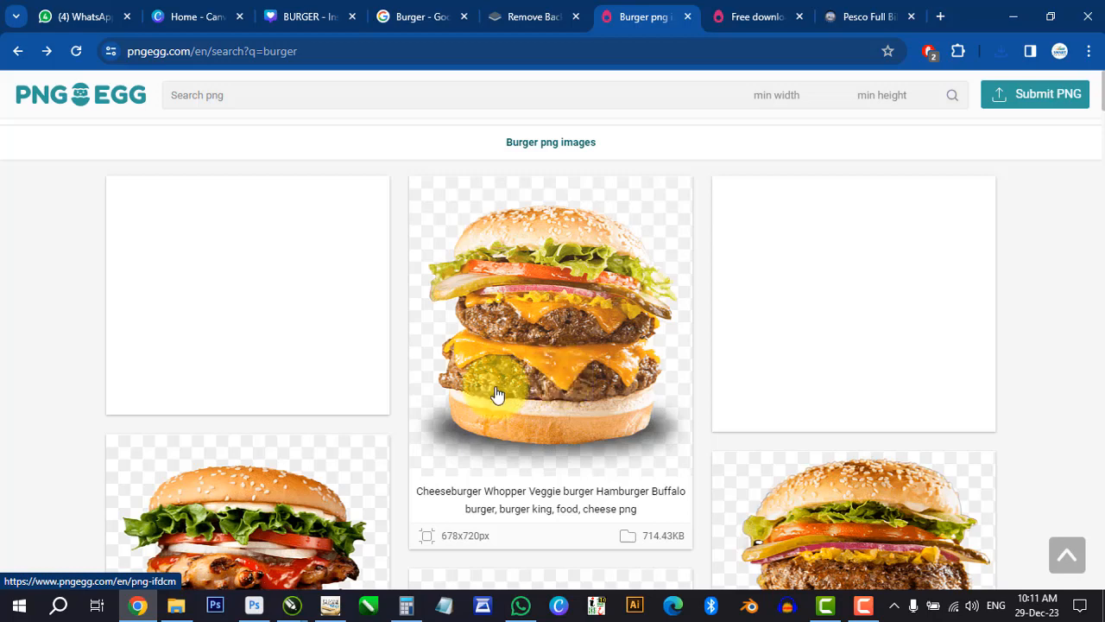
{"action": "left_click", "coordinate": [316, 11]}
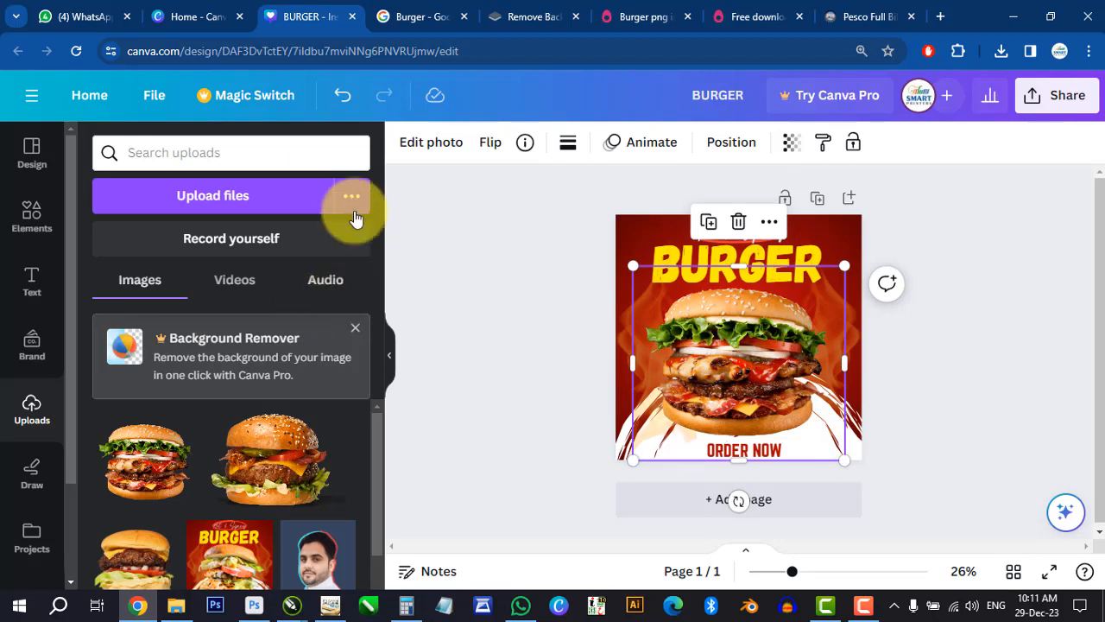
{"action": "left_click", "coordinate": [407, 16]}
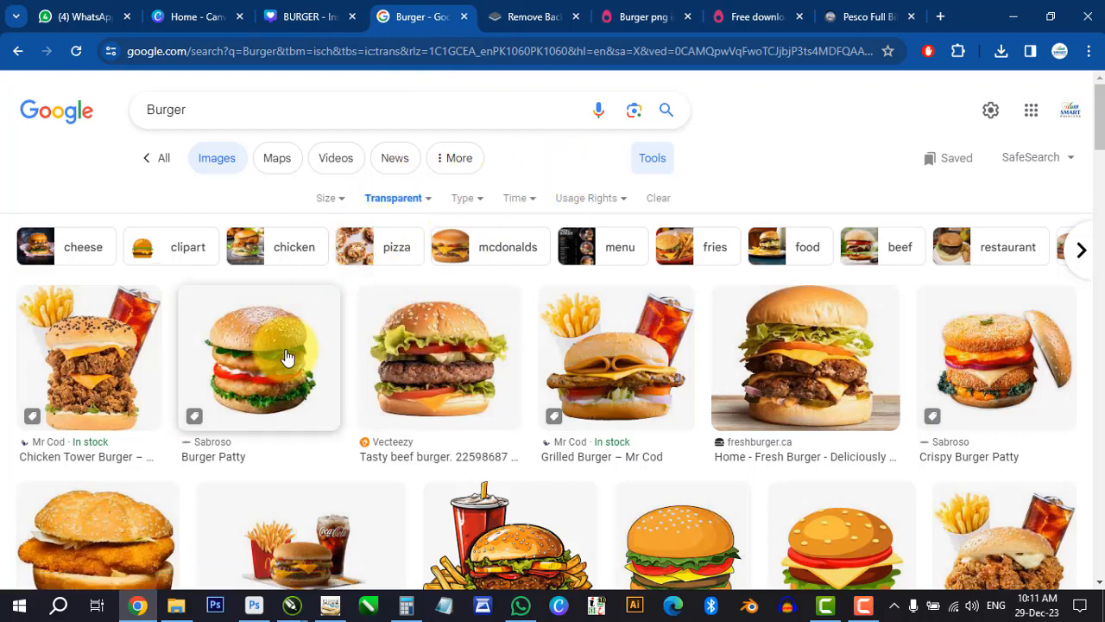
{"action": "left_click", "coordinate": [639, 16]}
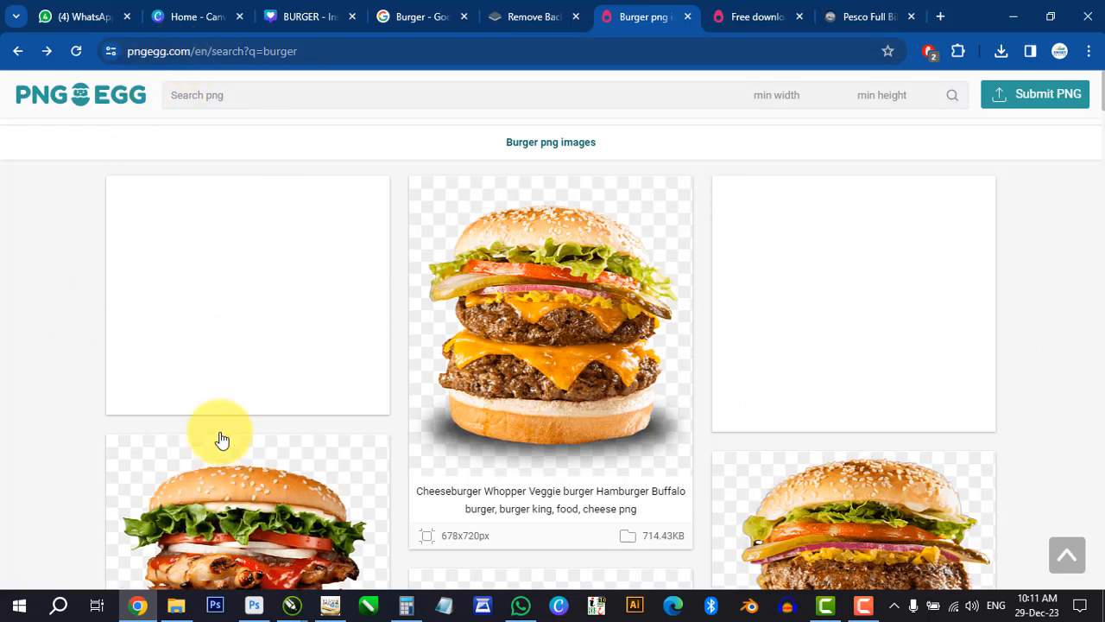
{"action": "scroll", "coordinate": [106, 398], "scroll_direction": "down", "scroll_amount": 3}
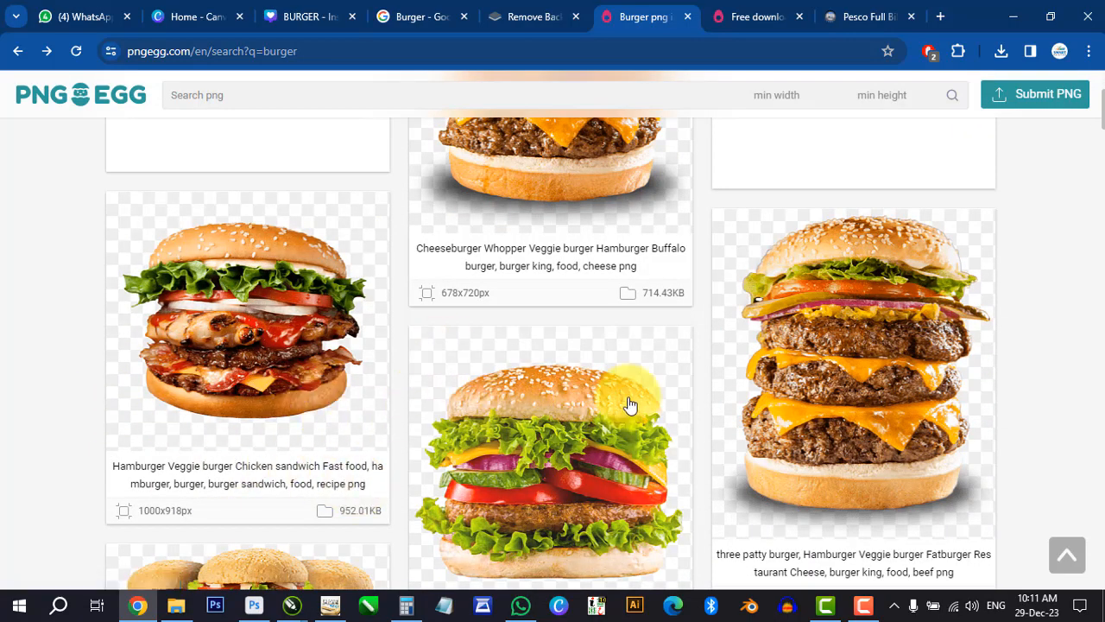
{"action": "scroll", "coordinate": [715, 462], "scroll_direction": "down", "scroll_amount": 3}
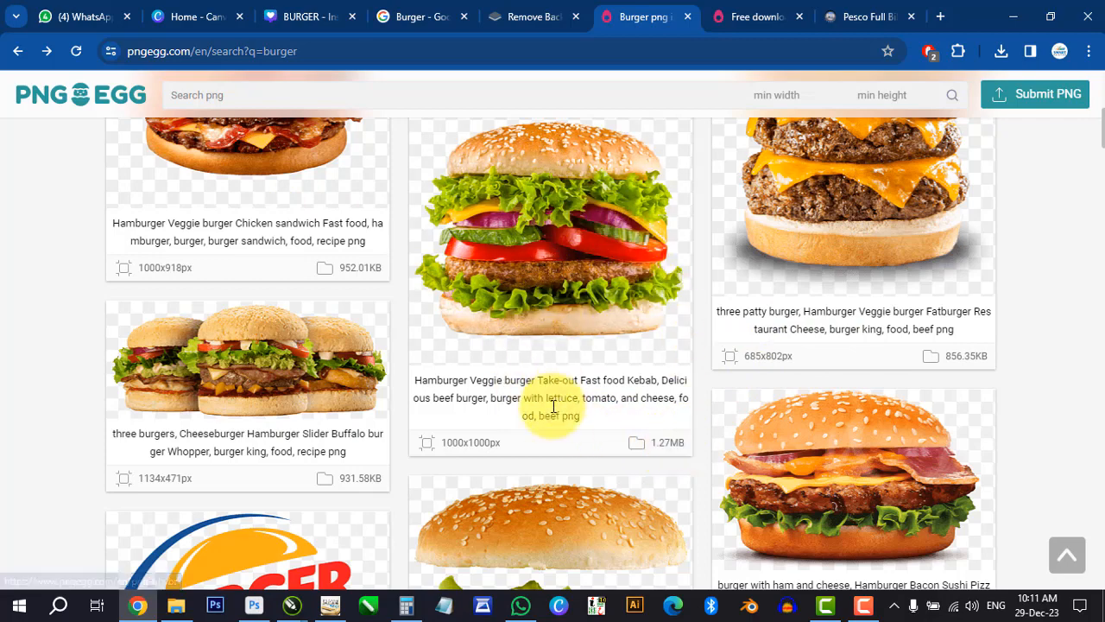
{"action": "scroll", "coordinate": [578, 415], "scroll_direction": "down", "scroll_amount": 3}
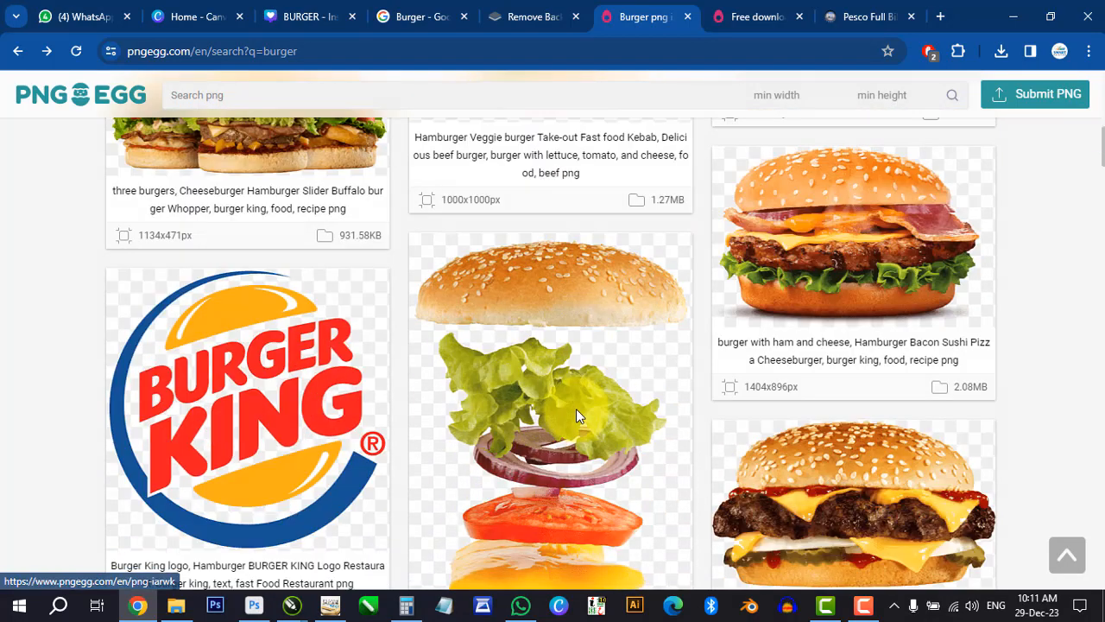
{"action": "scroll", "coordinate": [577, 417], "scroll_direction": "down", "scroll_amount": 1}
{"action": "scroll", "coordinate": [578, 415], "scroll_direction": "up", "scroll_amount": 6}
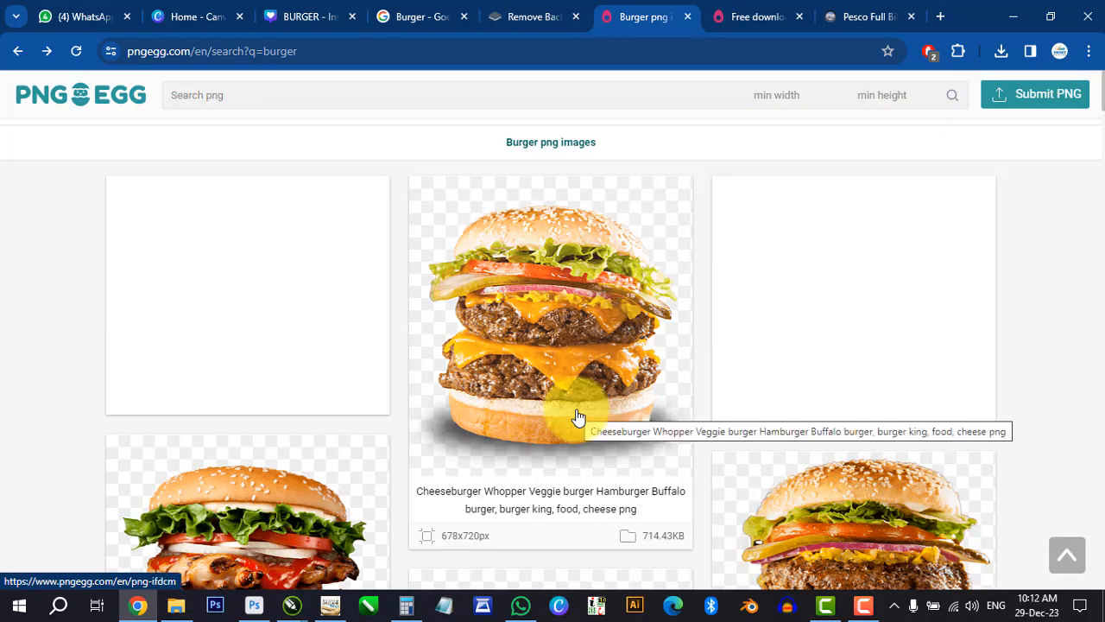
{"action": "left_click", "coordinate": [289, 17]}
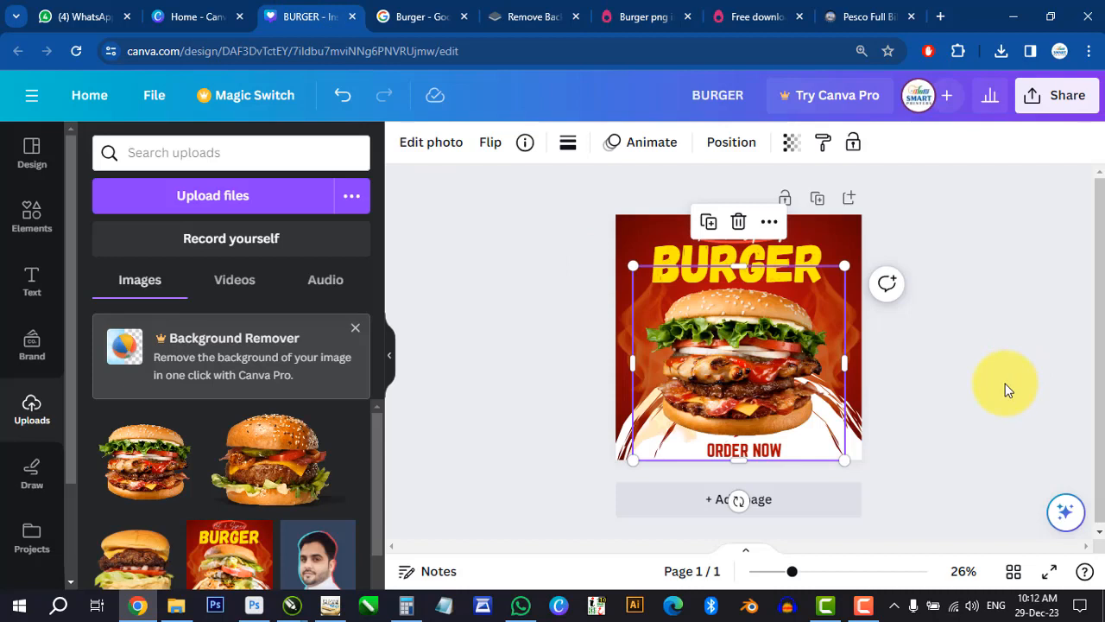